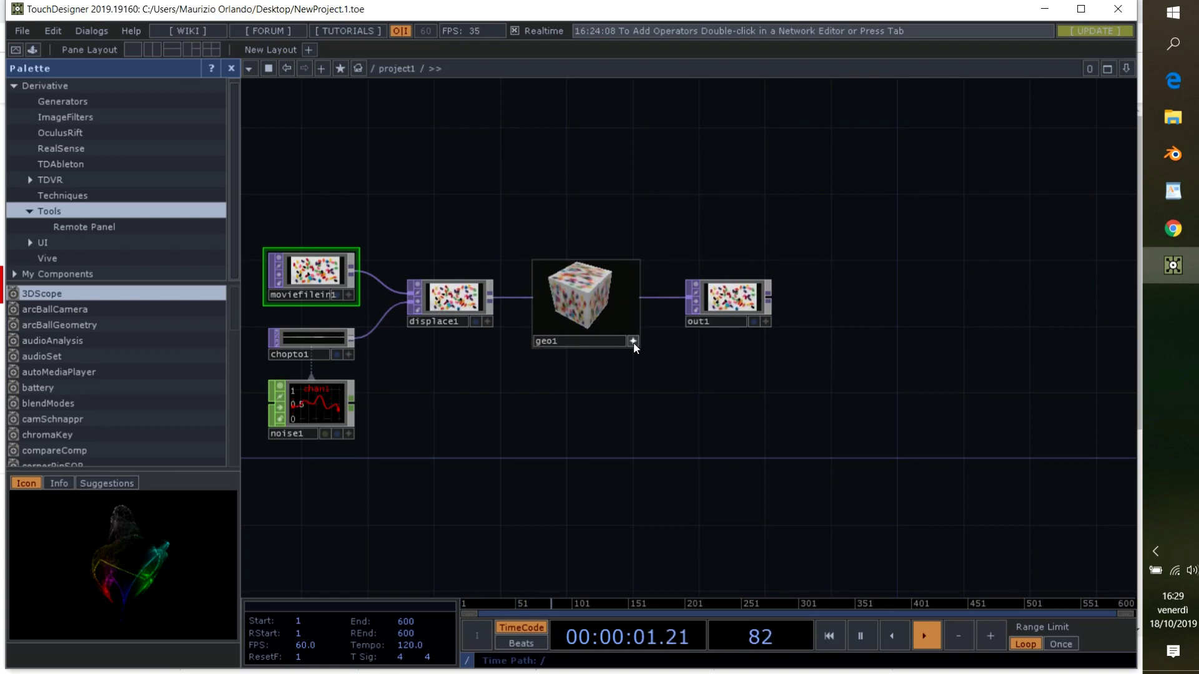
Delete geo1 and wire displace1 directly into out1.
click(602, 300)
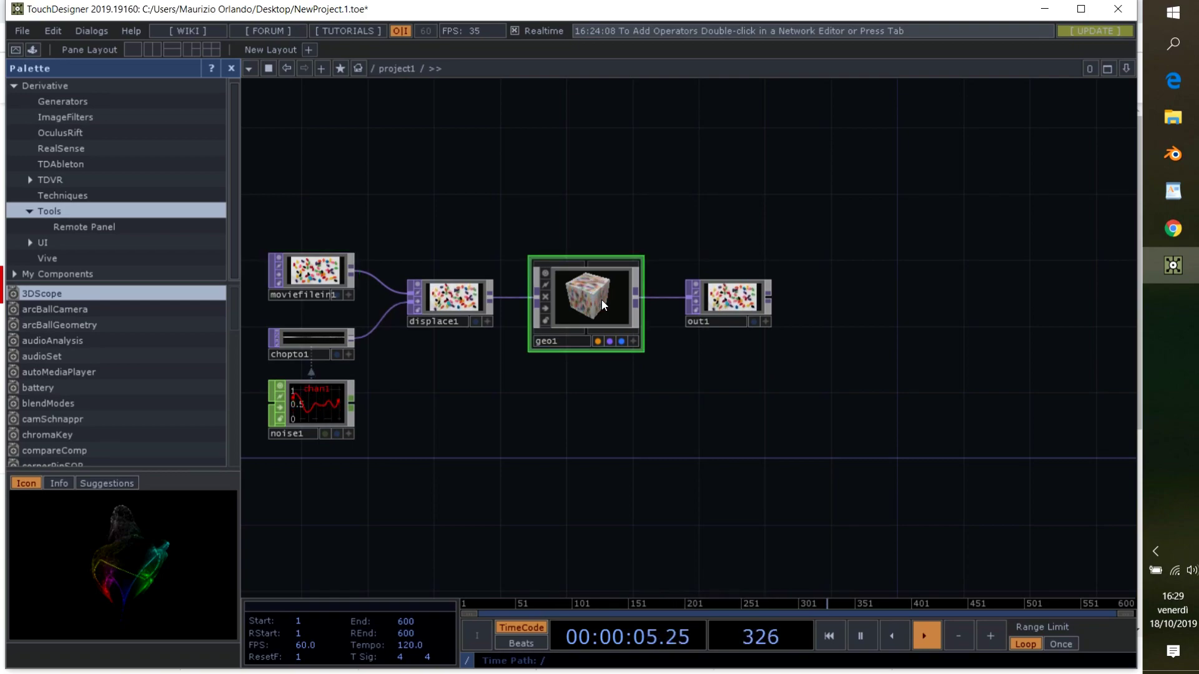
key(Delete)
drag(712, 299, 974, 298)
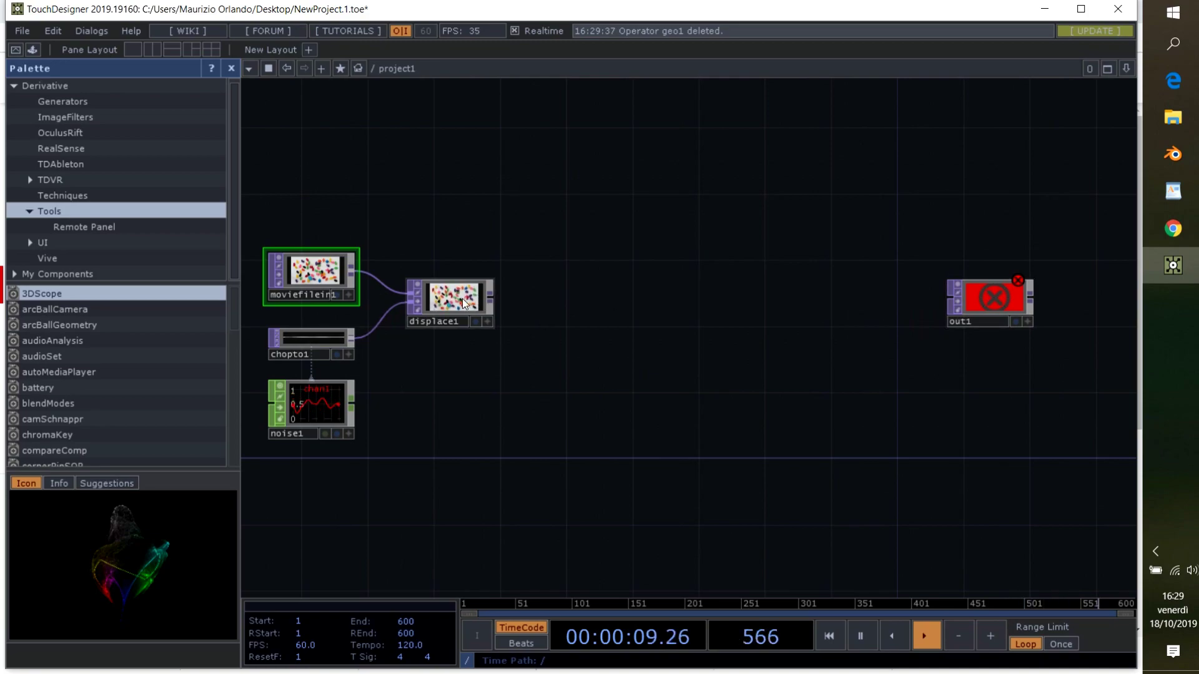
drag(489, 302, 950, 302)
Spread displace1, moviefilein1, chopto1 and noise1 into a cleaner layout and check chopto1's parameters.
drag(475, 294, 734, 295)
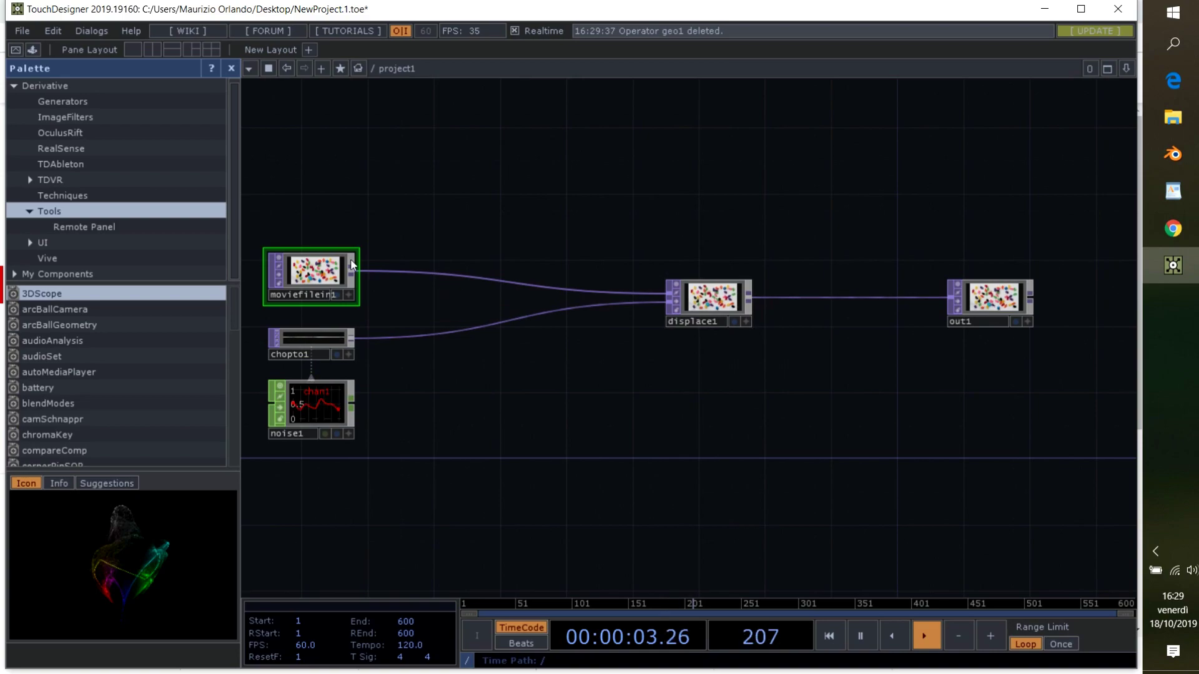
drag(322, 271, 438, 413)
drag(322, 348, 384, 310)
drag(320, 403, 269, 328)
click(429, 292)
key(p)
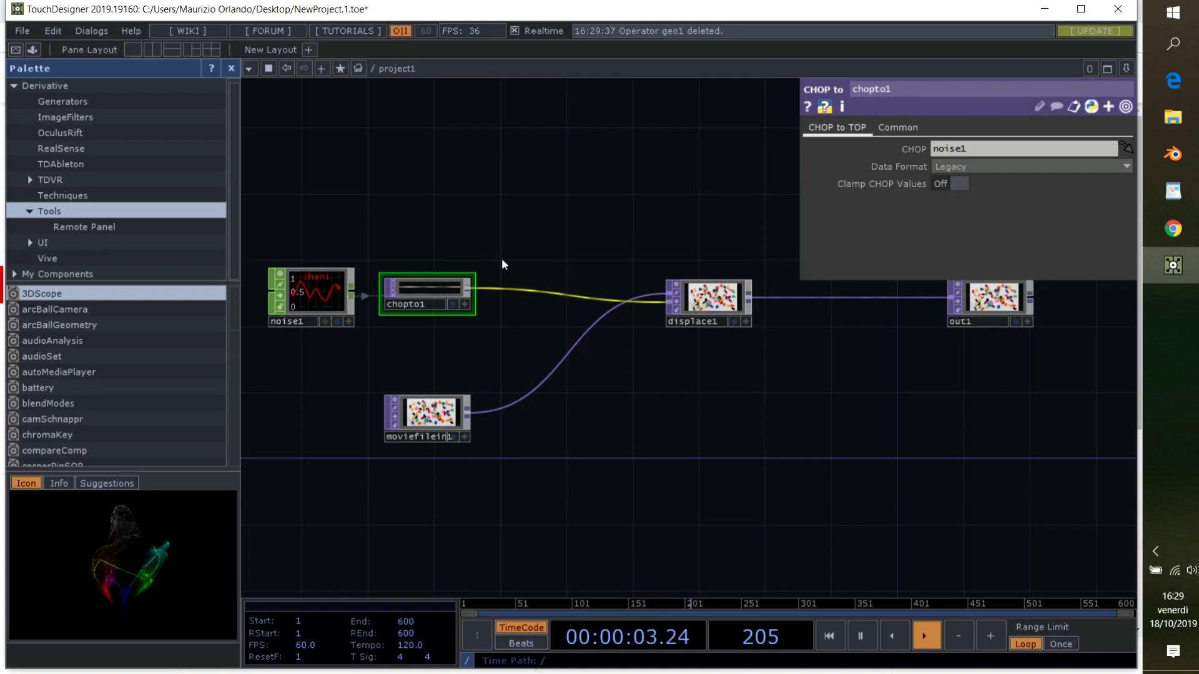
drag(503, 225, 718, 230)
key(p)
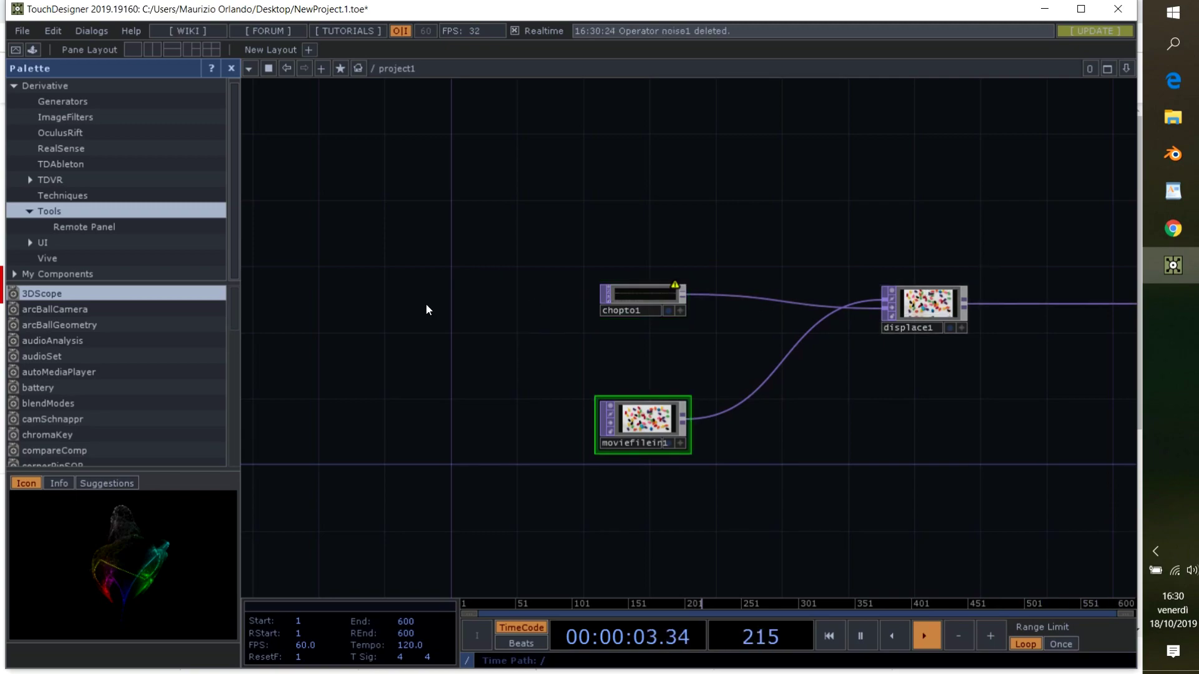
Delete noise1 and place a Kinect CHOP found by searching 'kin' in the CHOP list.
drag(449, 319, 504, 299)
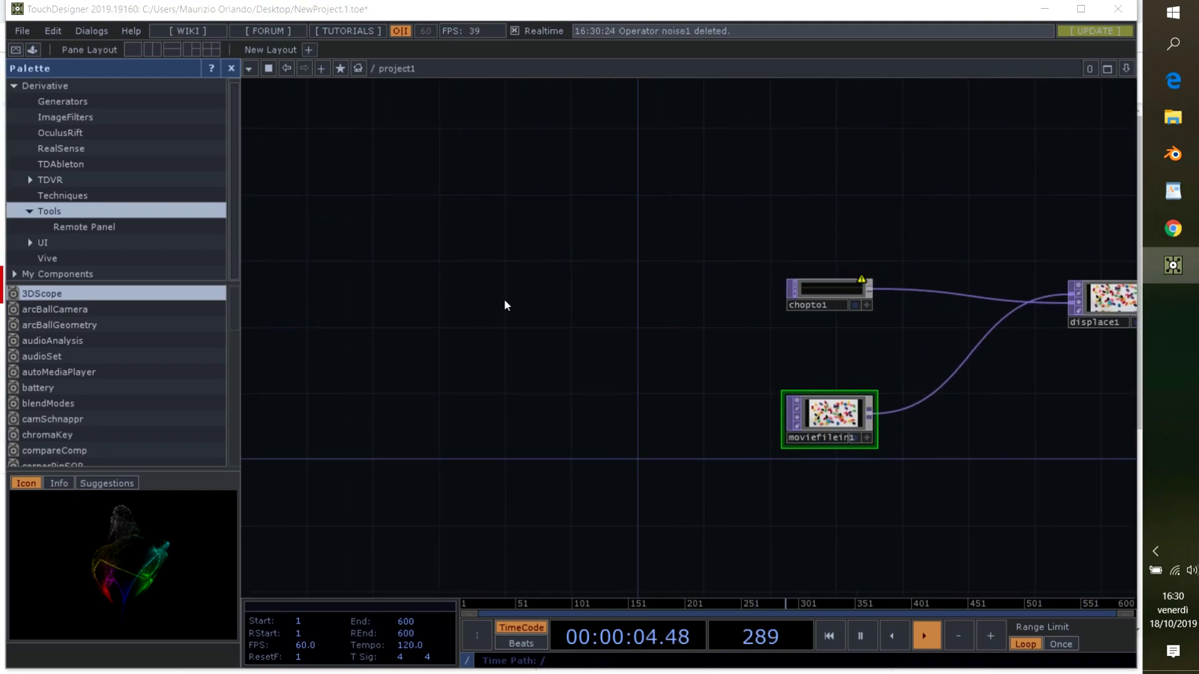
key(Tab)
click(343, 126)
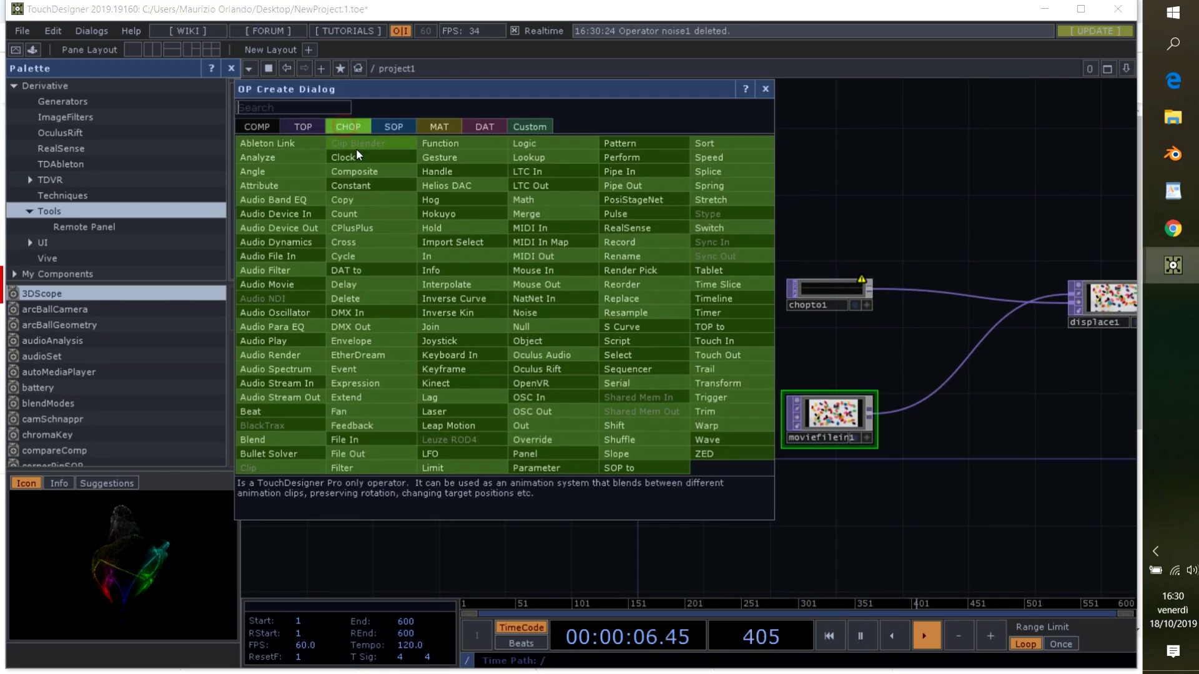
text(kin)
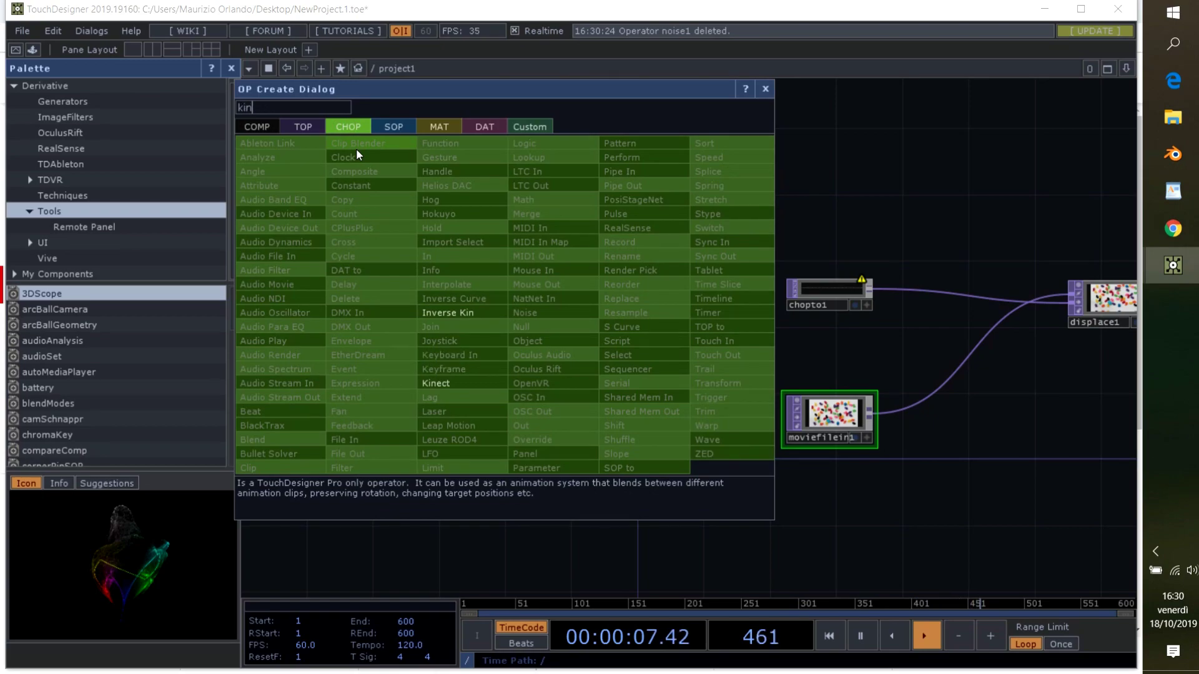
click(429, 377)
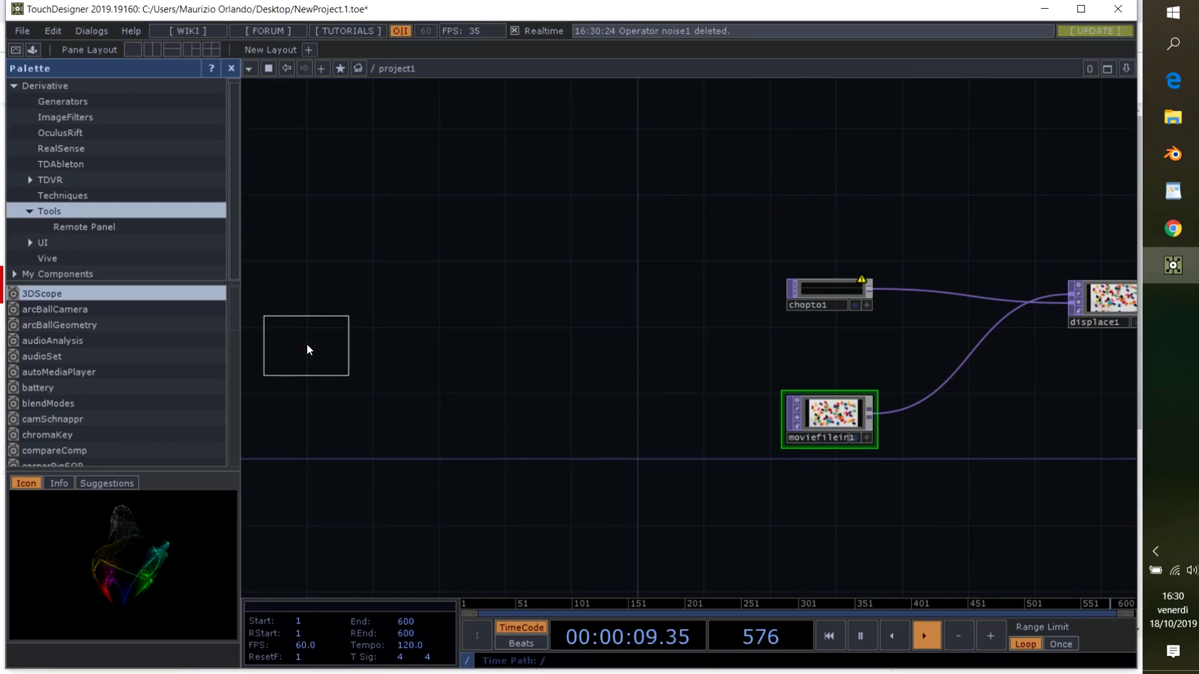
click(306, 344)
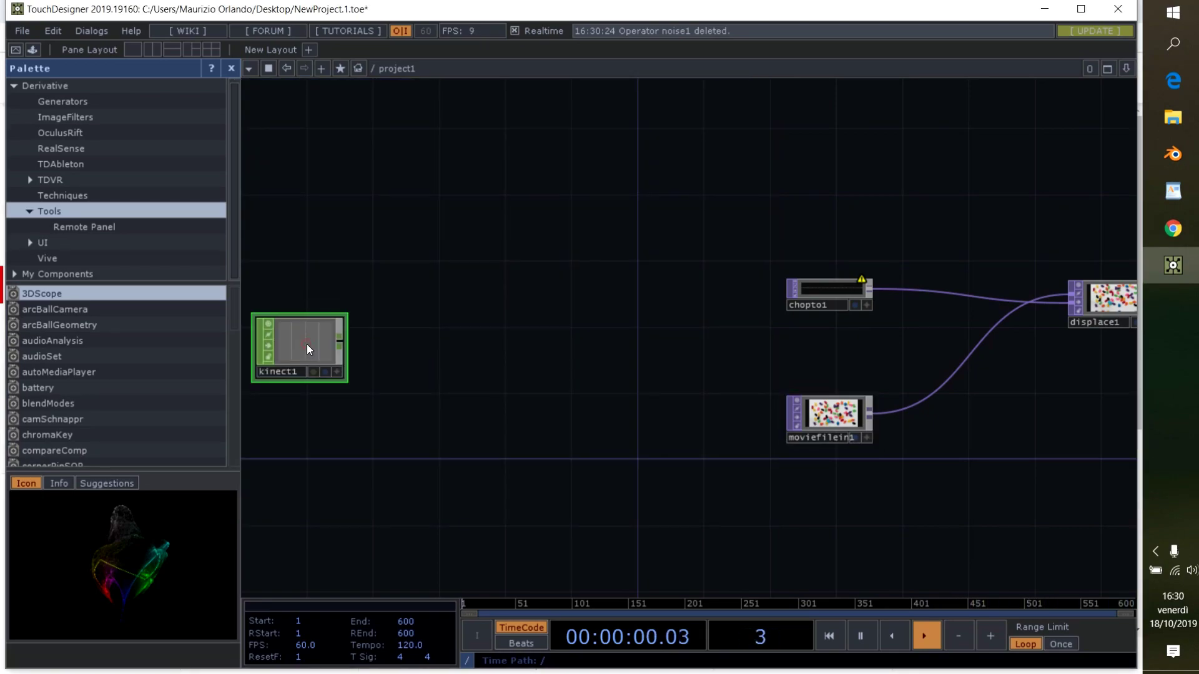
Hide the palette, reframe the network, and add a Kinect node by searching 'kinect'.
click(231, 69)
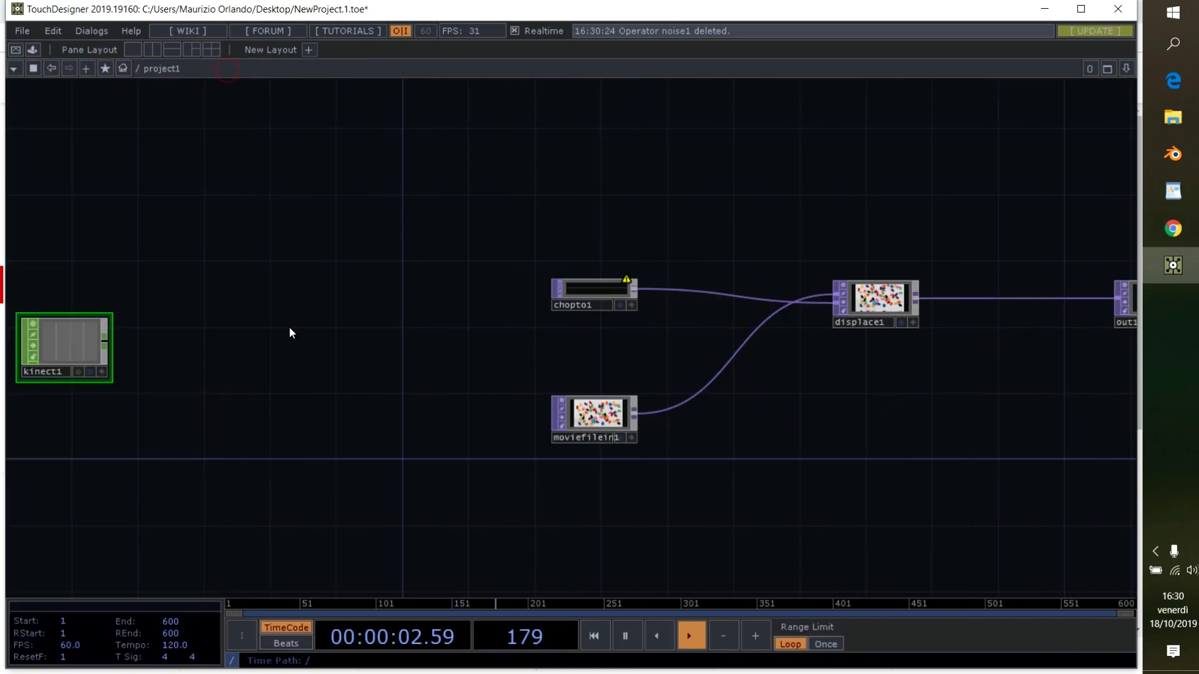
drag(290, 328, 498, 394)
scroll(492, 267, down, 3)
scroll(498, 397, up, 2)
scroll(498, 397, up, 2)
key(Tab)
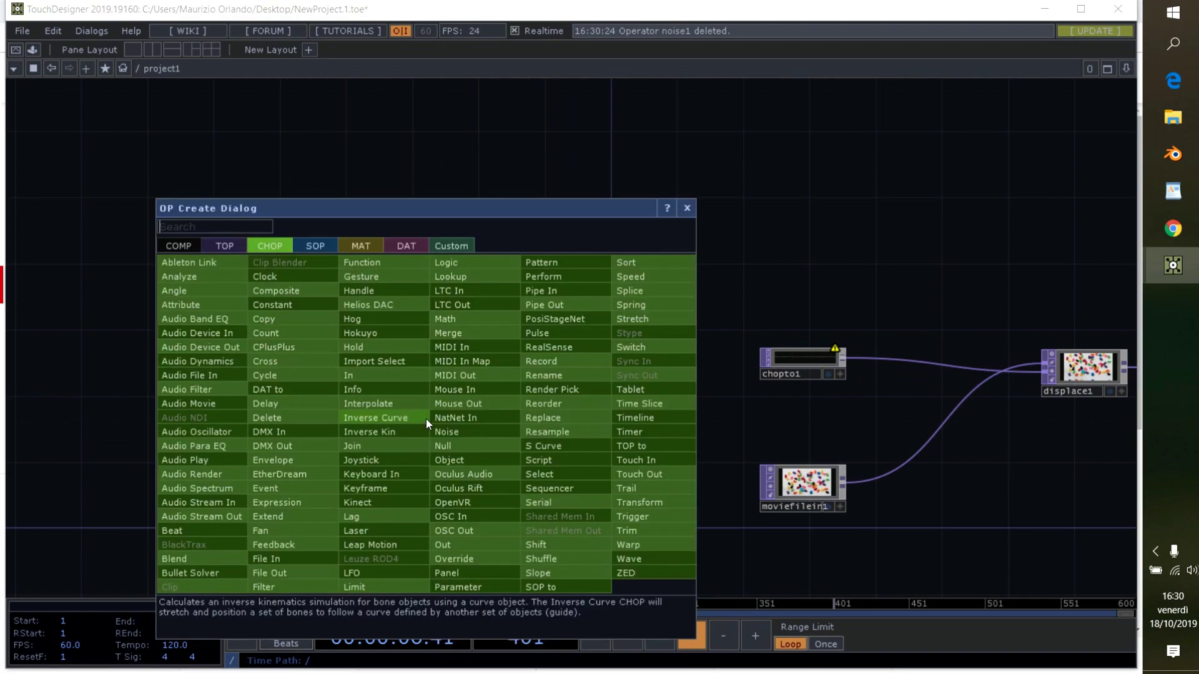
text(kinect)
key(Return)
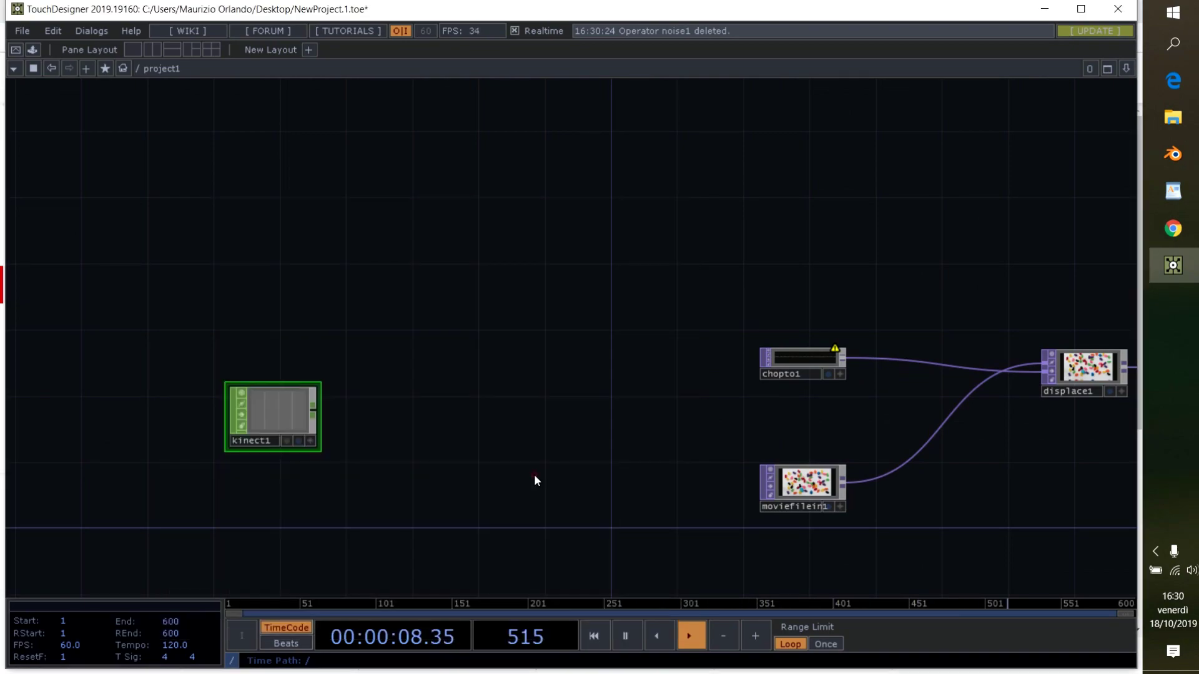
Add a Select CHOP, duplicate it, and wire kinect1 into both.
click(409, 351)
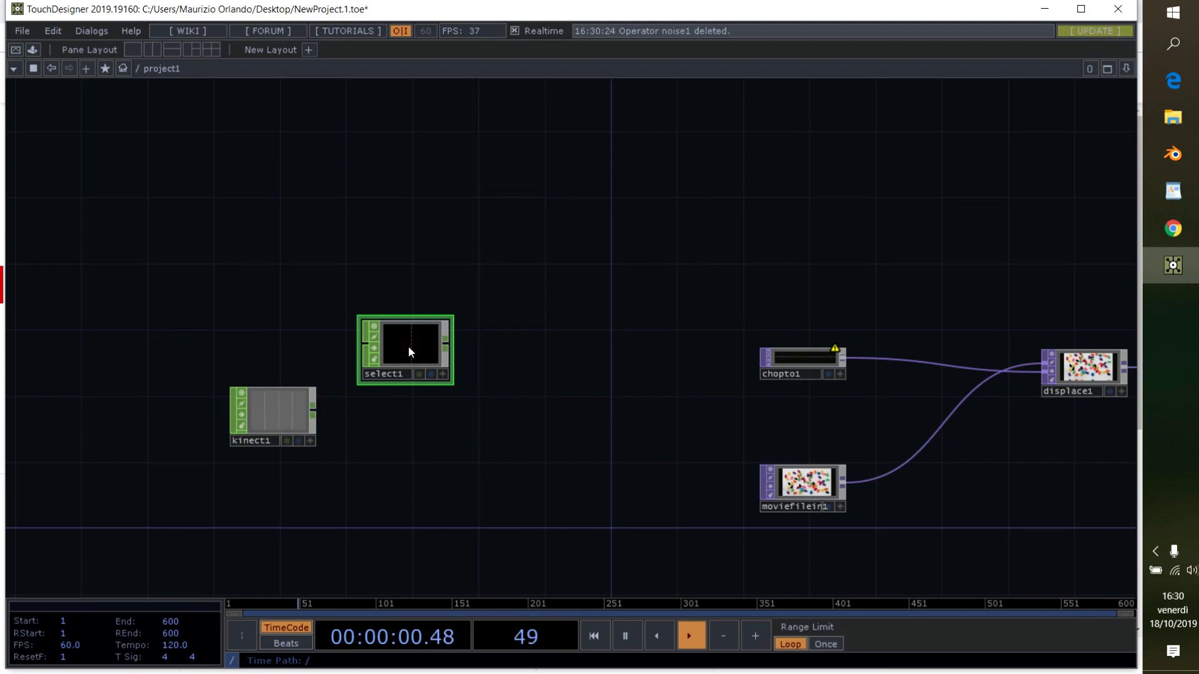
key(ctrl+c)
key(ctrl+v)
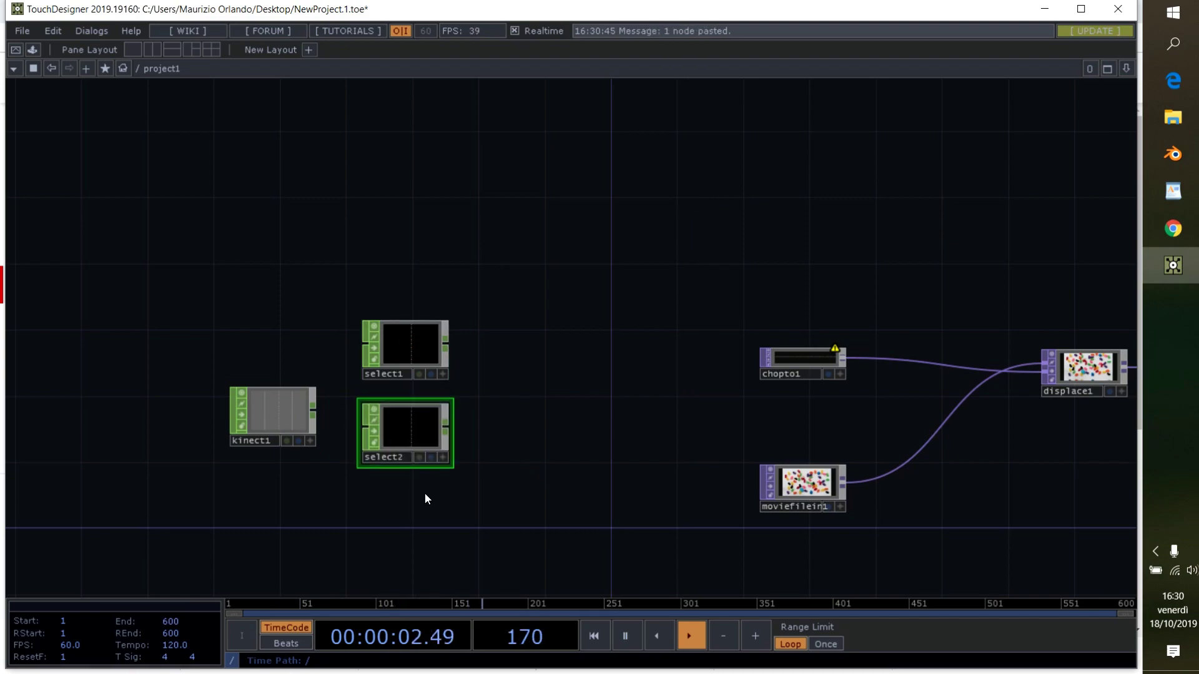
drag(364, 346, 305, 414)
click(407, 336)
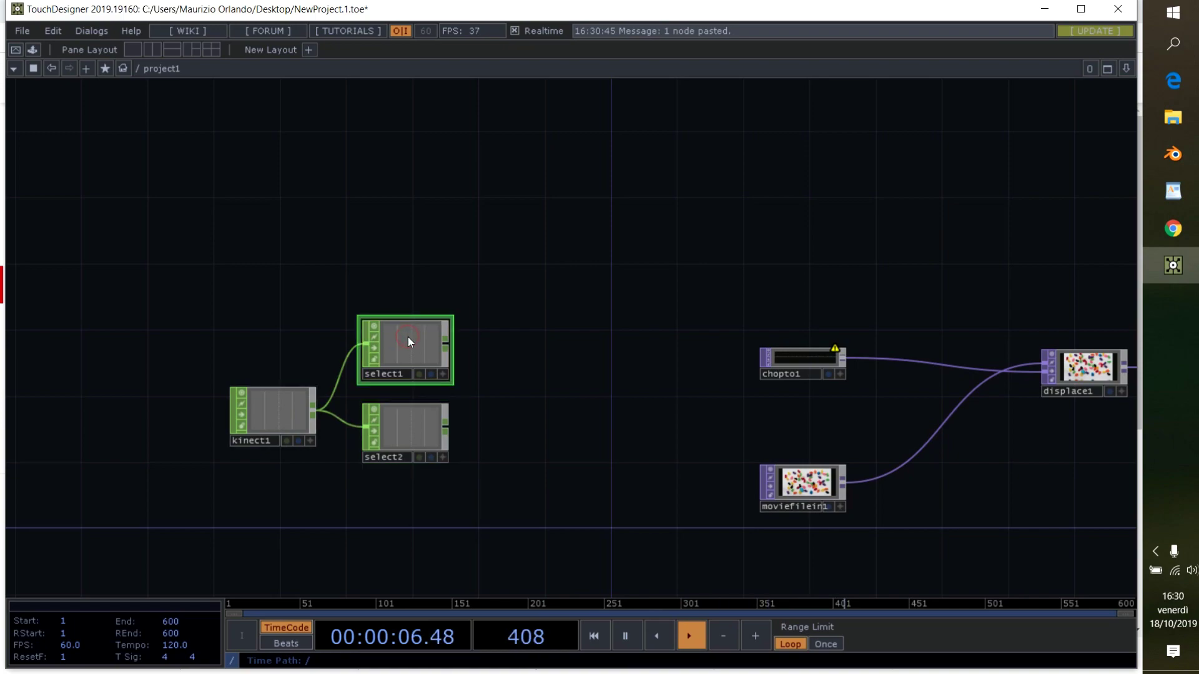
Set select1's channel to p1/hand_r:ty and select2's channel to p1/hand_l:ty.
key(p)
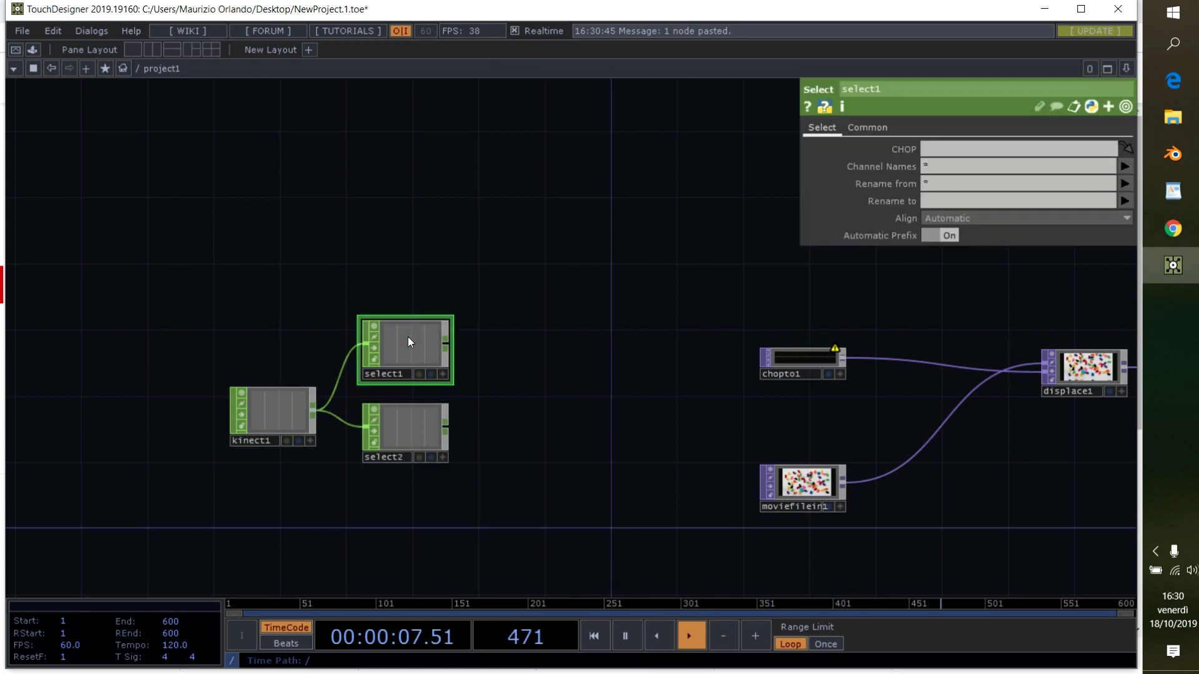
click(1125, 167)
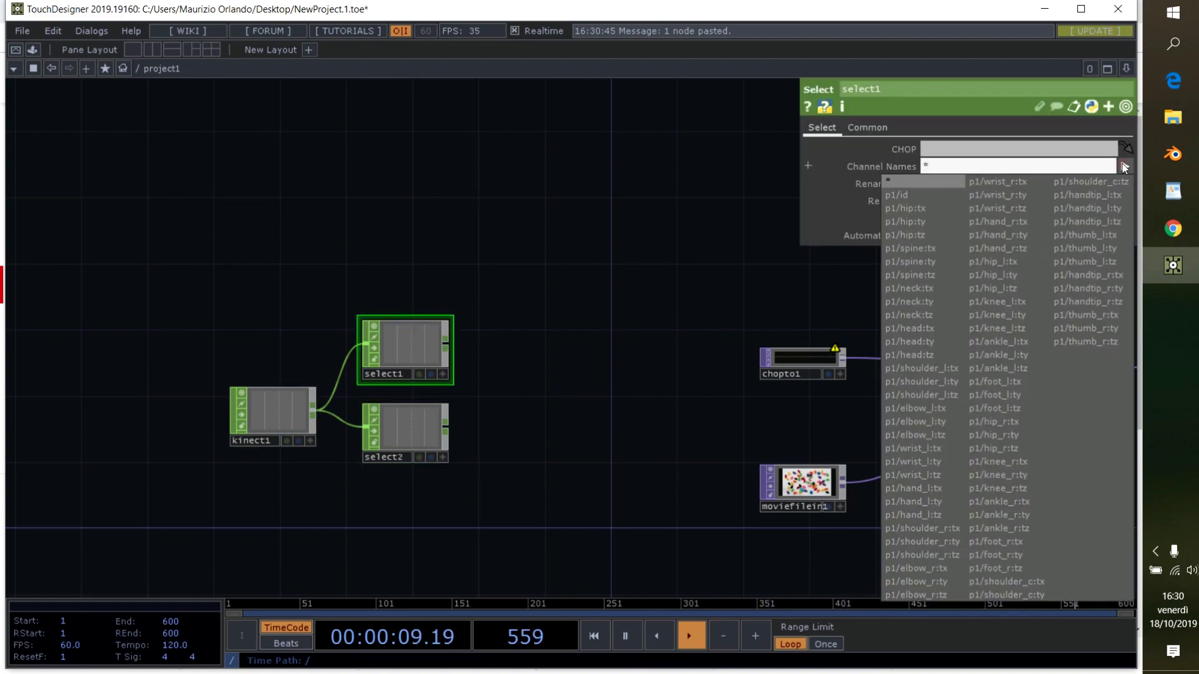
click(987, 236)
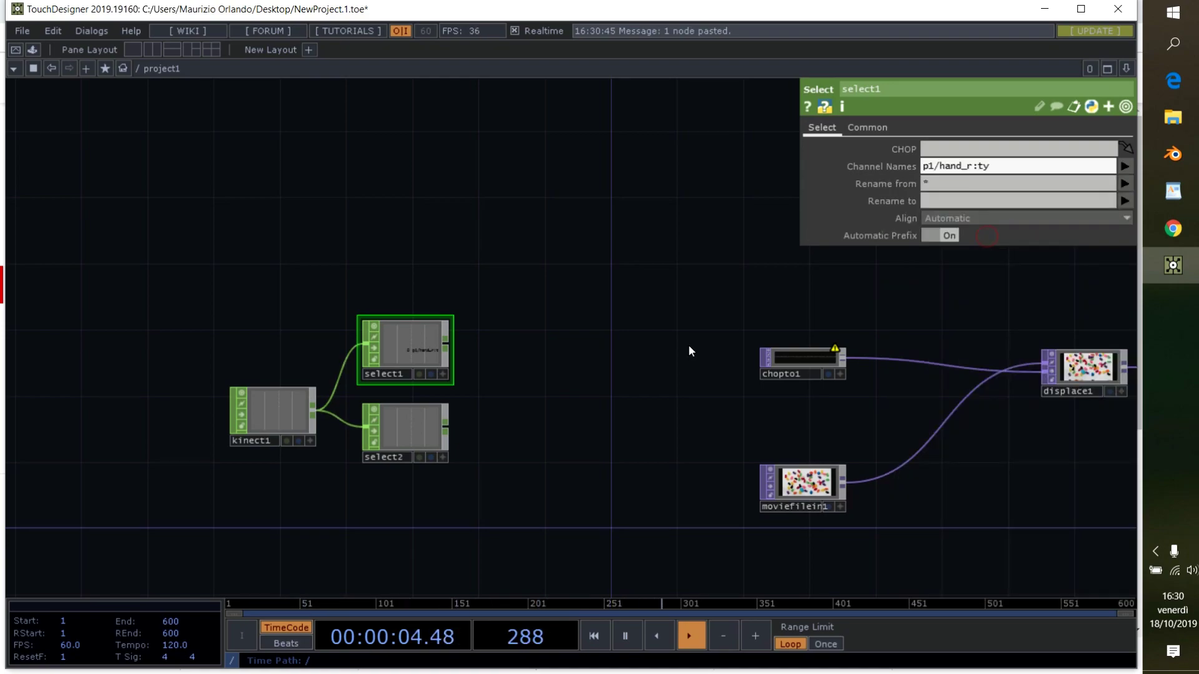
click(412, 422)
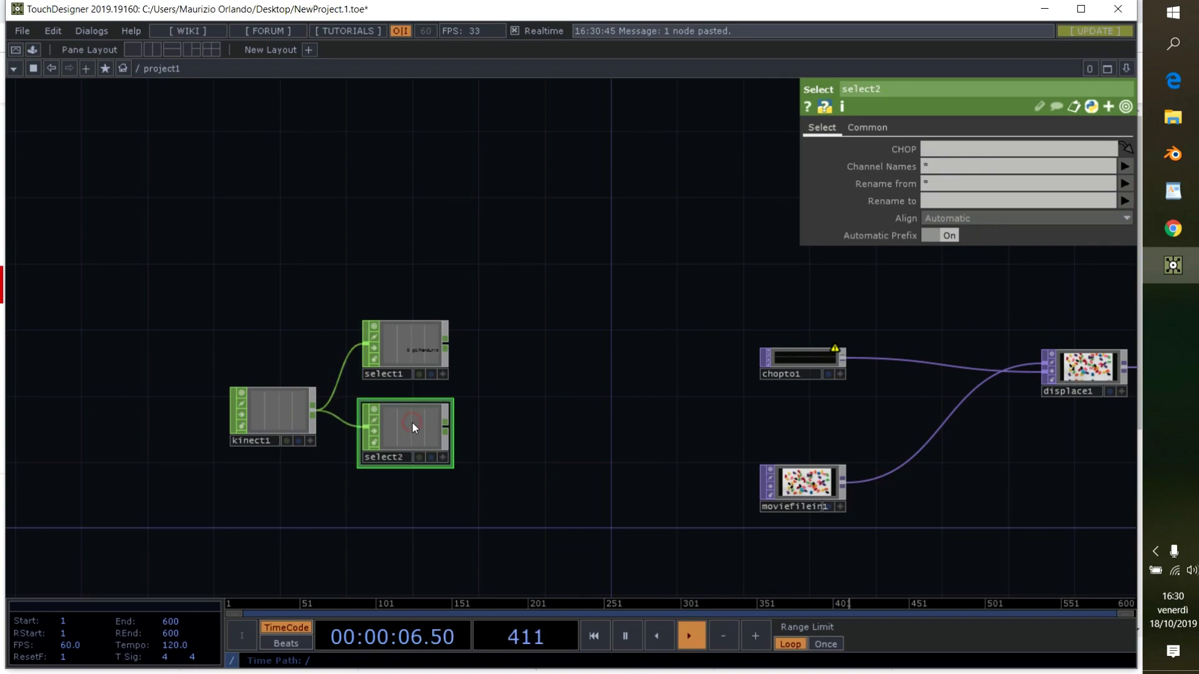
click(1124, 169)
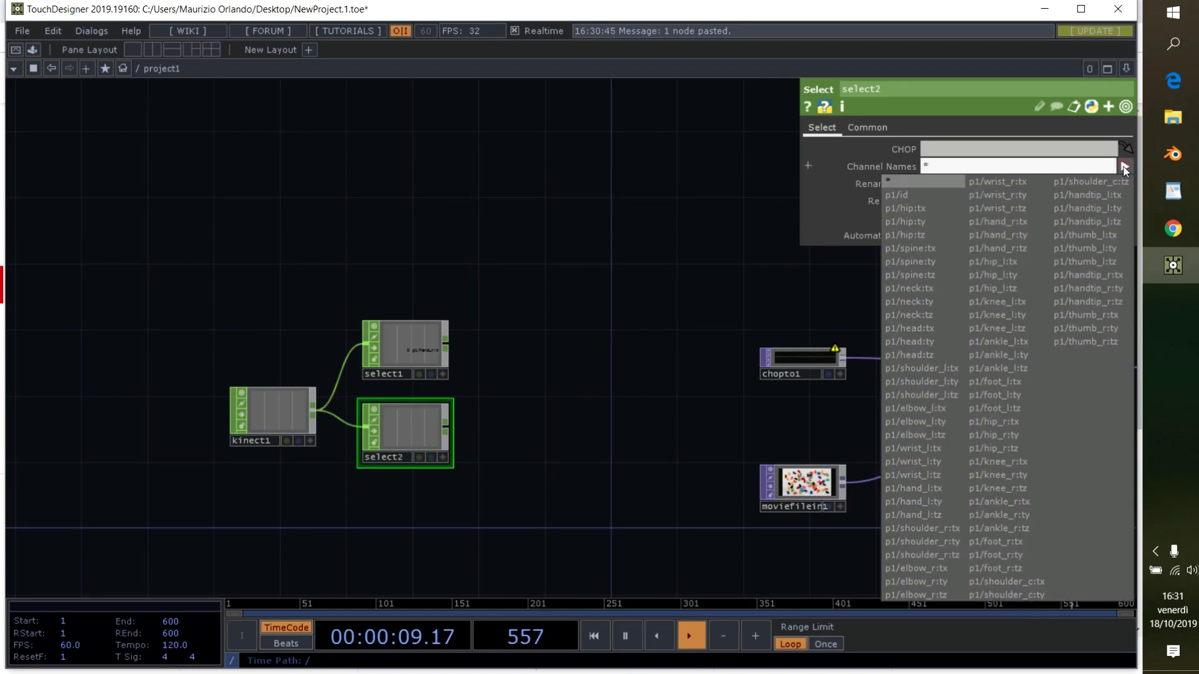
click(900, 501)
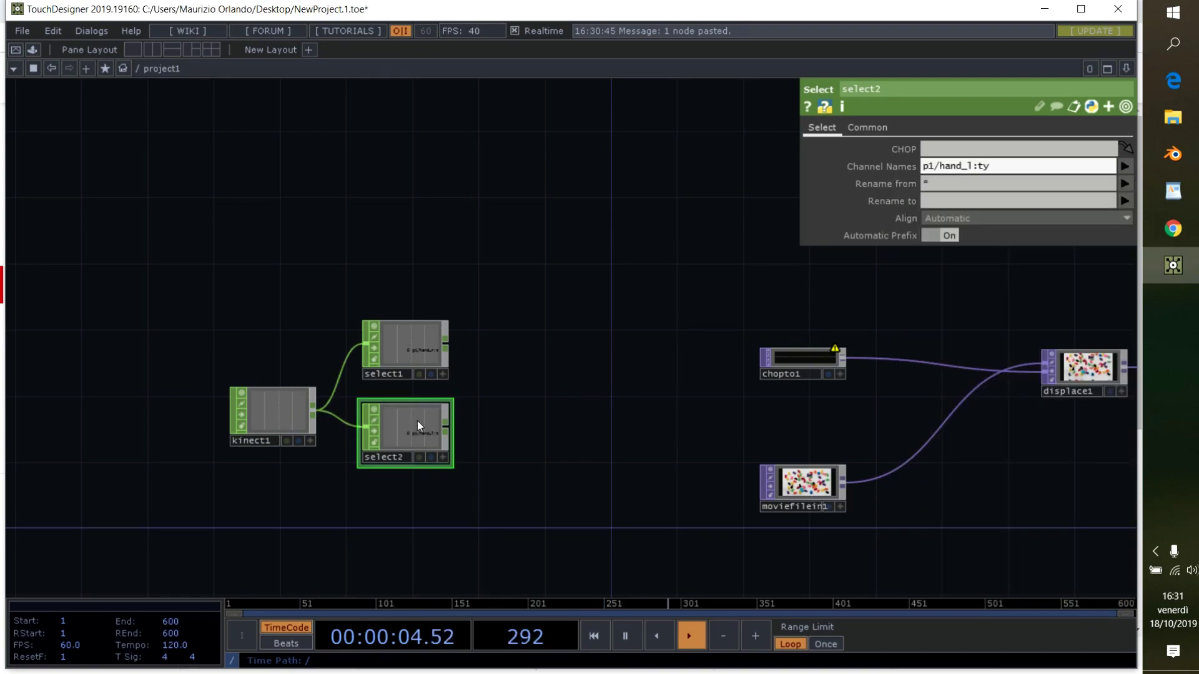
Rename select2's output channel to 'left' and the node to left_hand.
drag(414, 423, 412, 472)
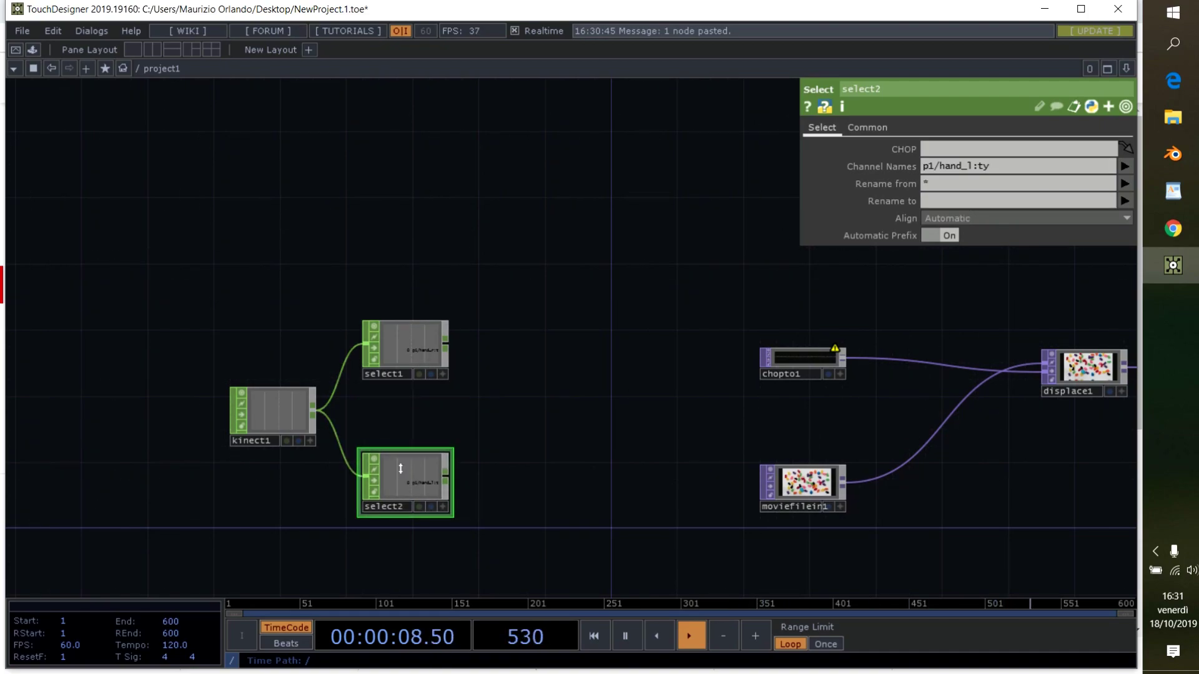
click(935, 201)
text(left)
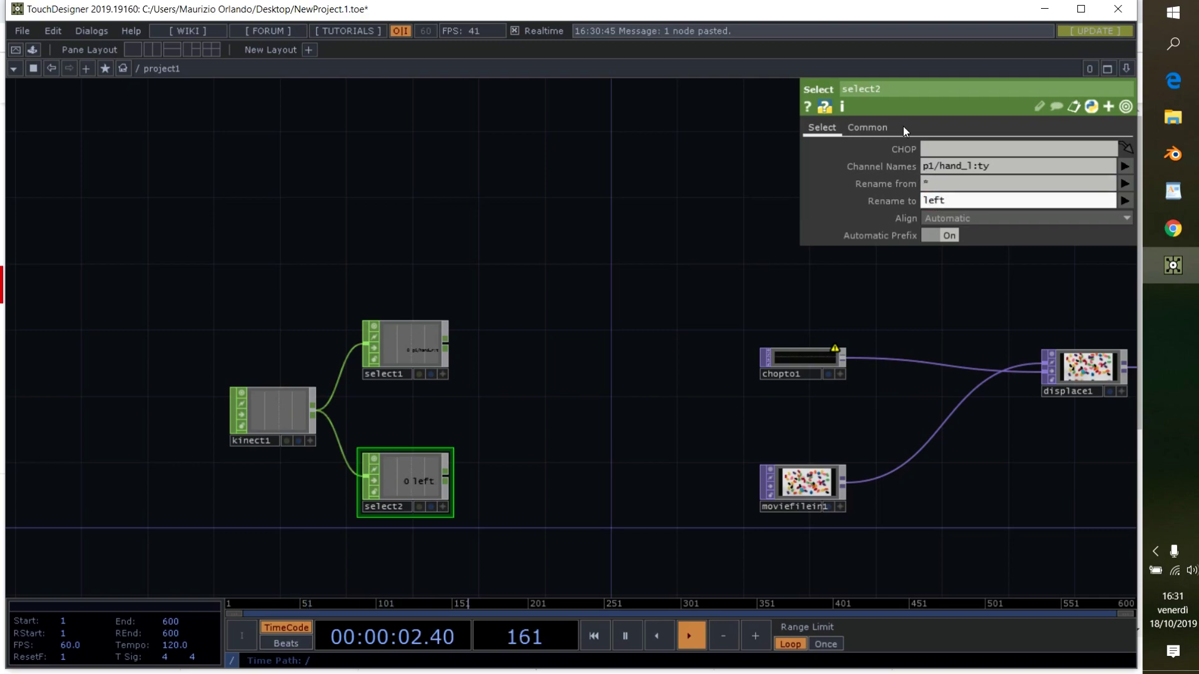
click(889, 95)
text(left_)
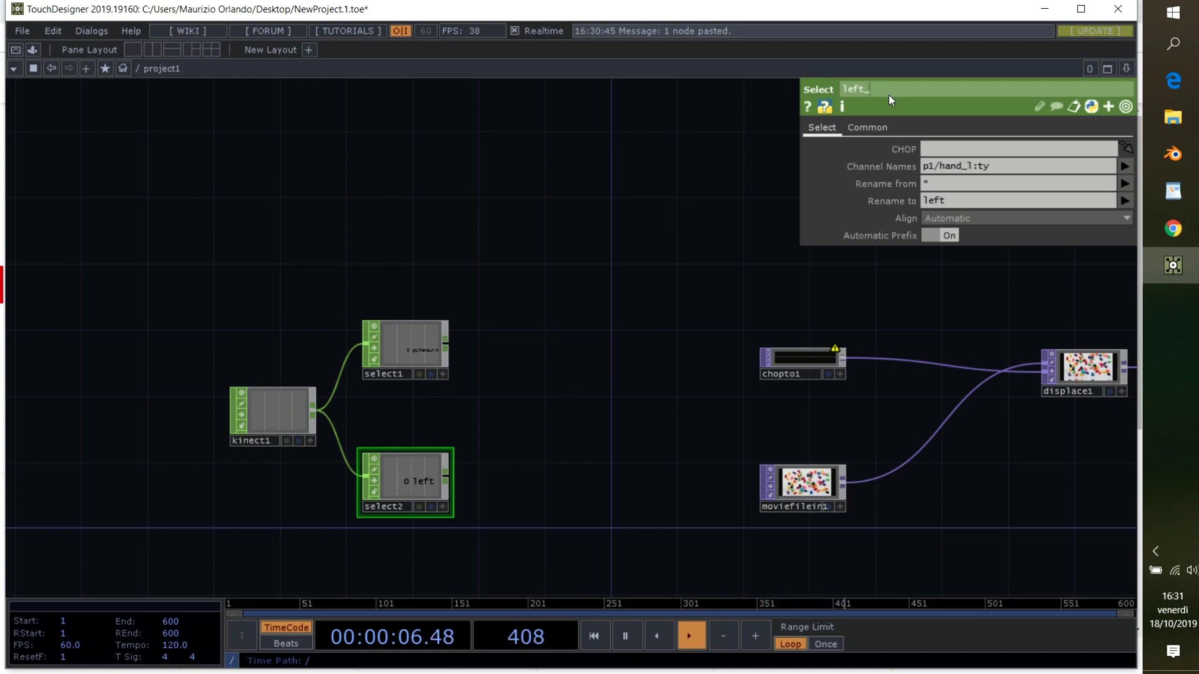
text(hand)
Rename select1 to right_hand and begin setting its channel name.
click(418, 343)
click(889, 88)
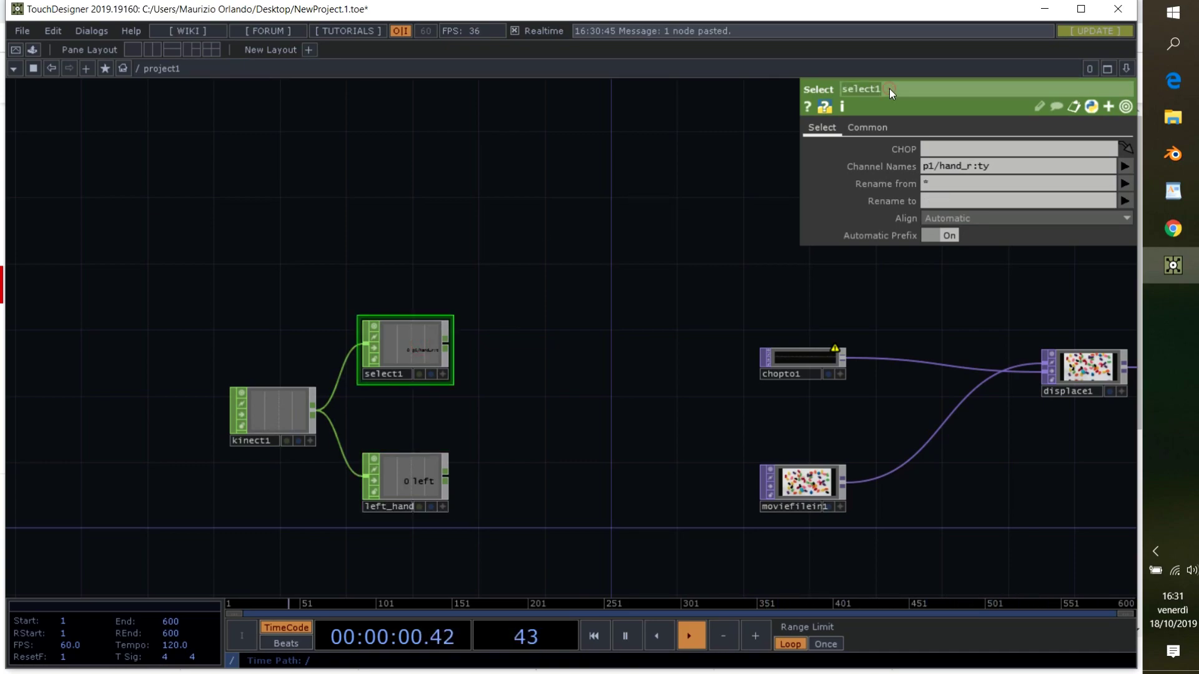
text(right_)
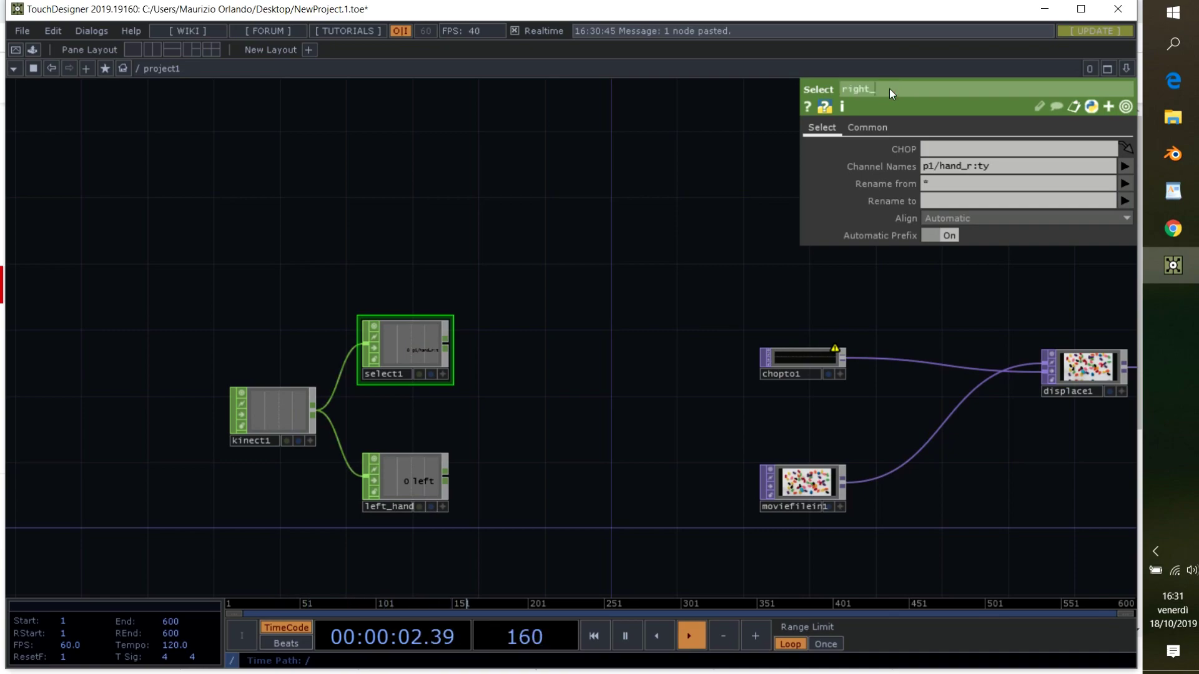
text(hand)
key(Return)
click(940, 198)
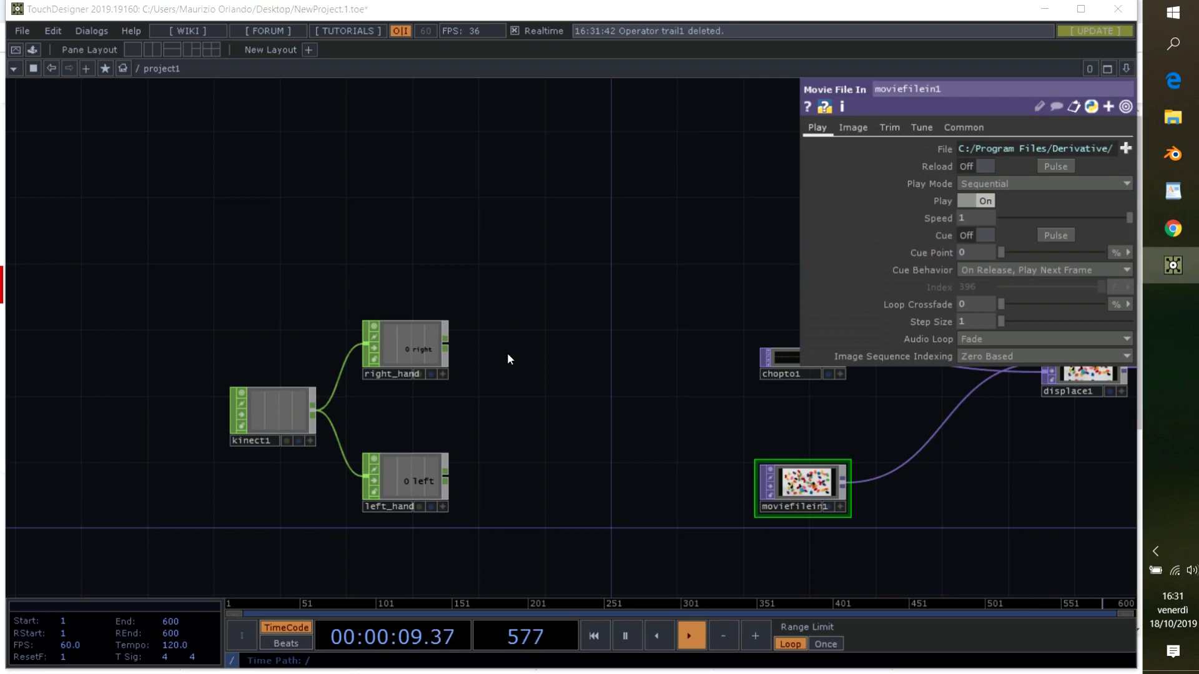
Add limit1 fed from right_hand, with Type set to Clamp and Minimum 0.1.
key(Tab)
text(limi)
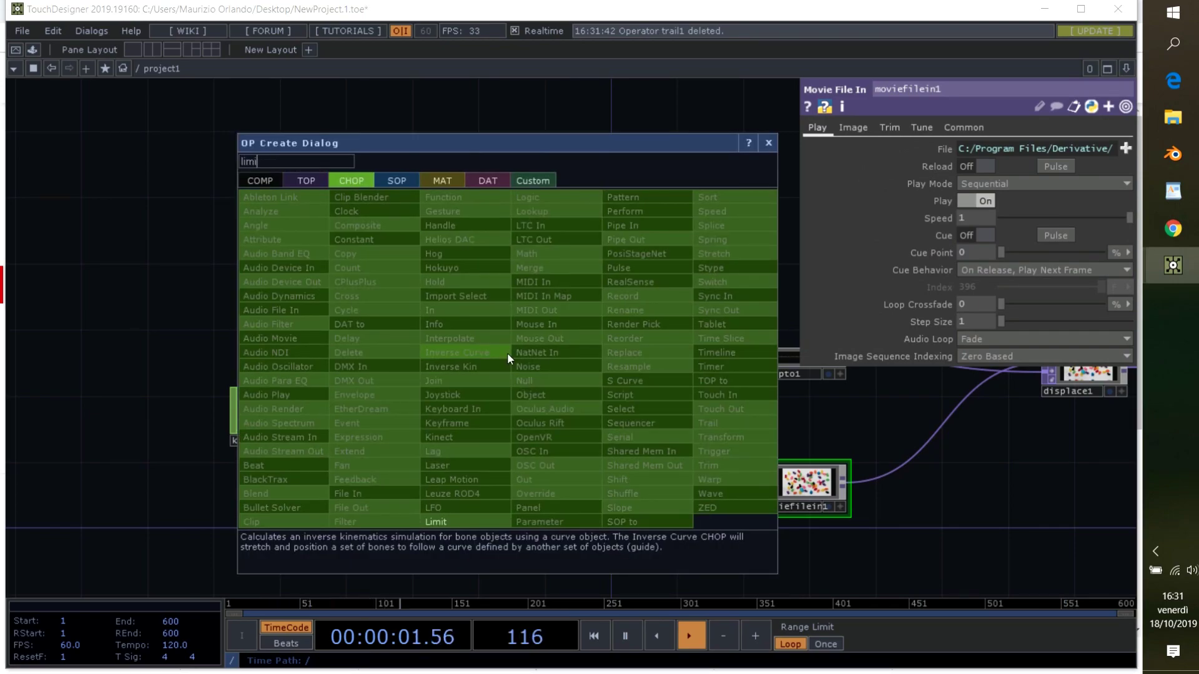
text(t)
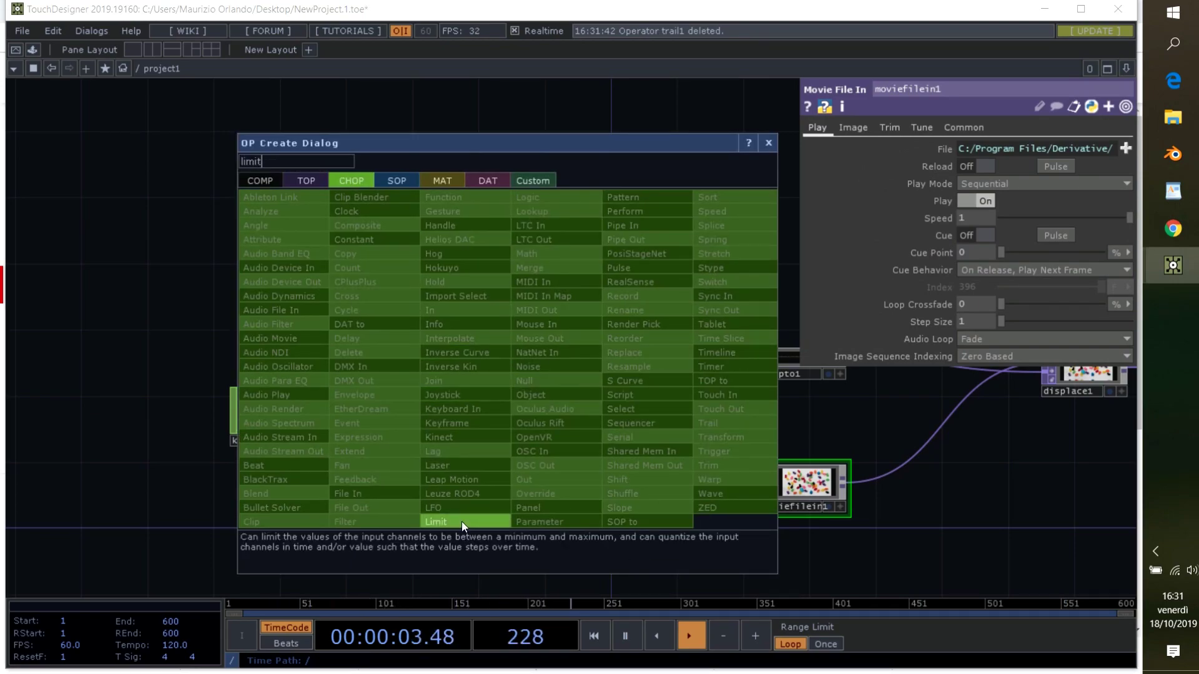
click(462, 522)
click(517, 343)
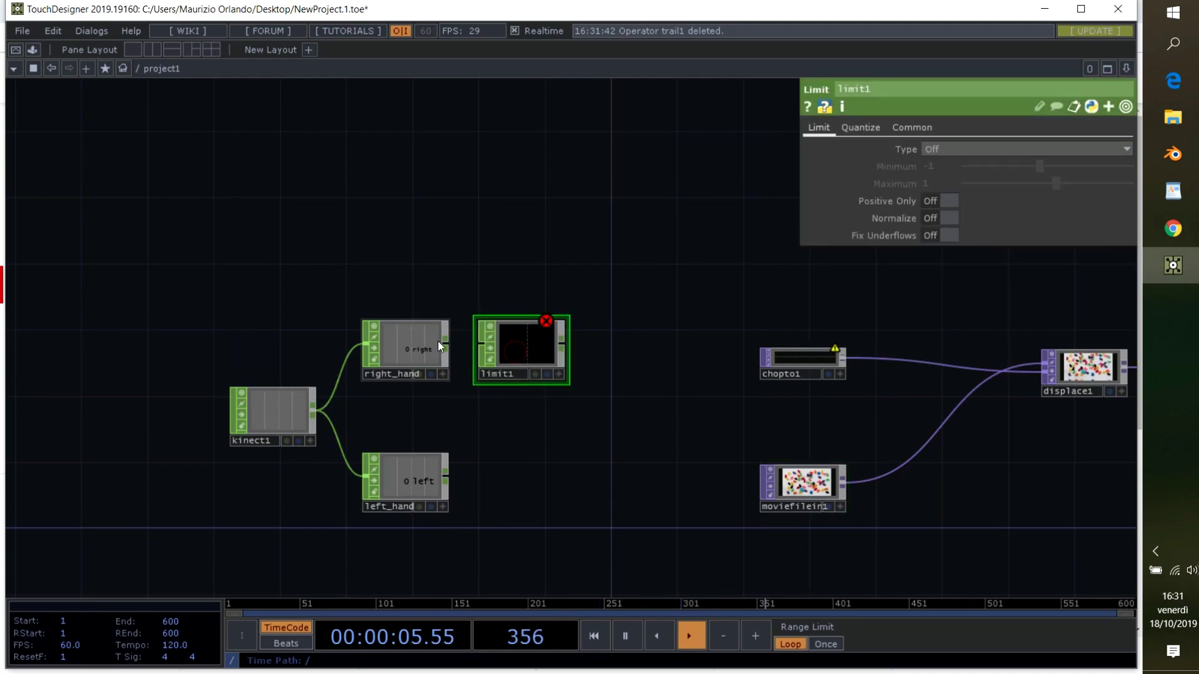
drag(446, 341, 464, 344)
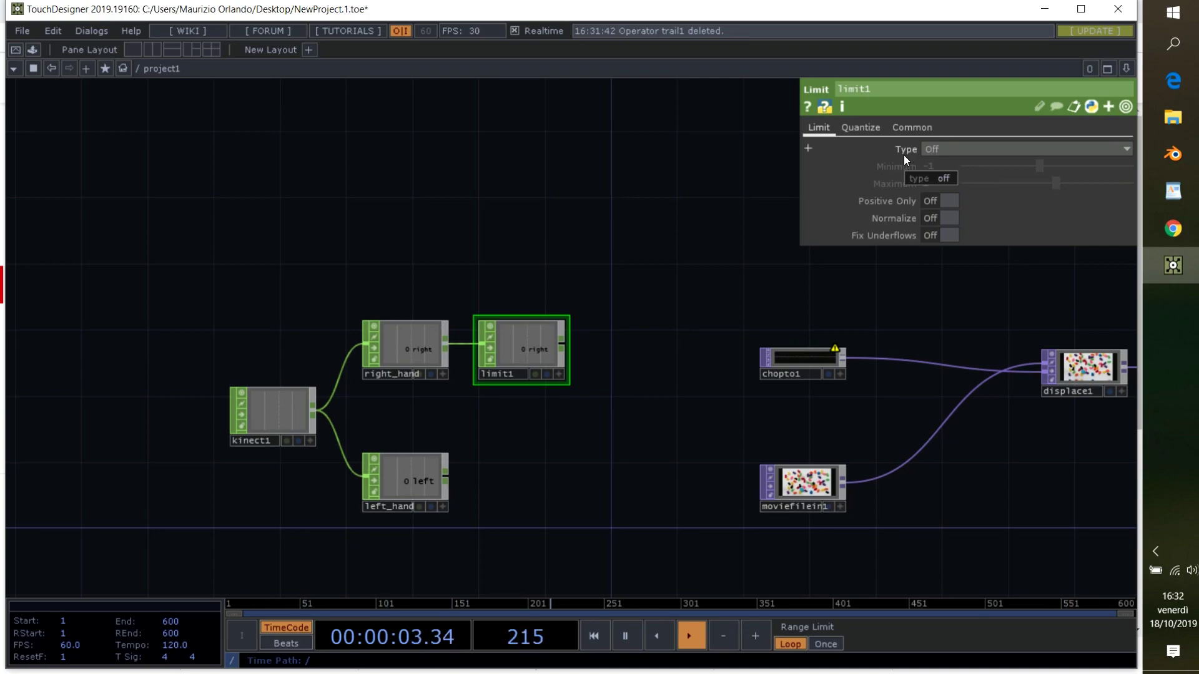
click(932, 151)
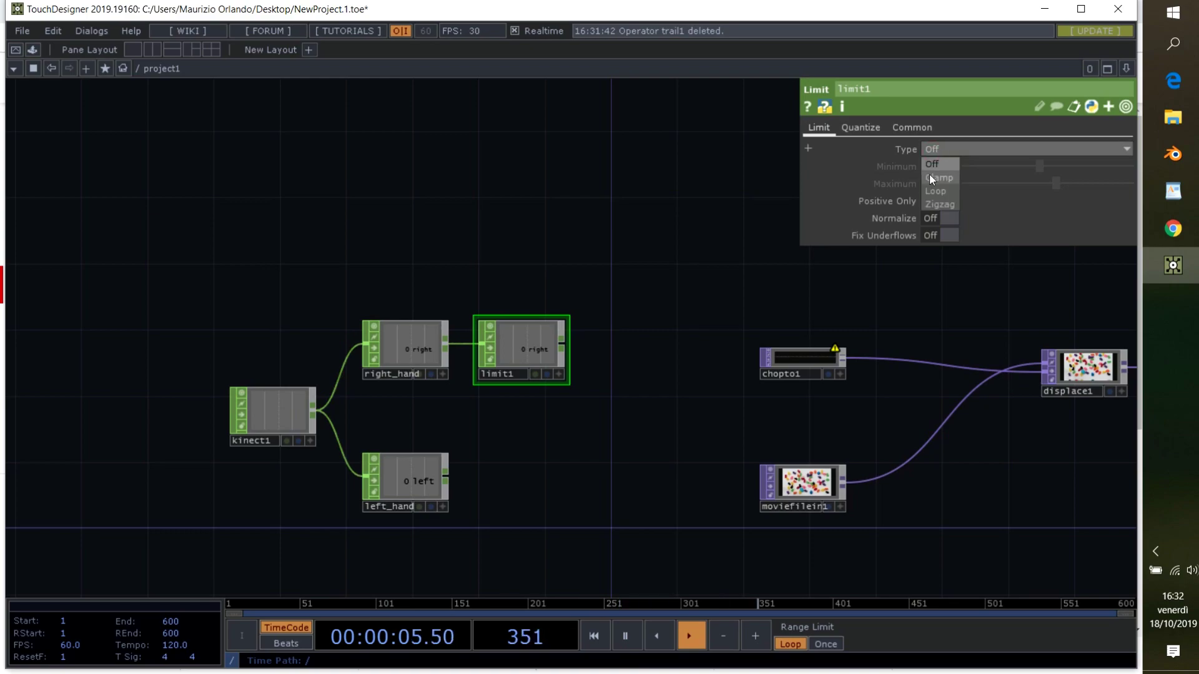
click(930, 177)
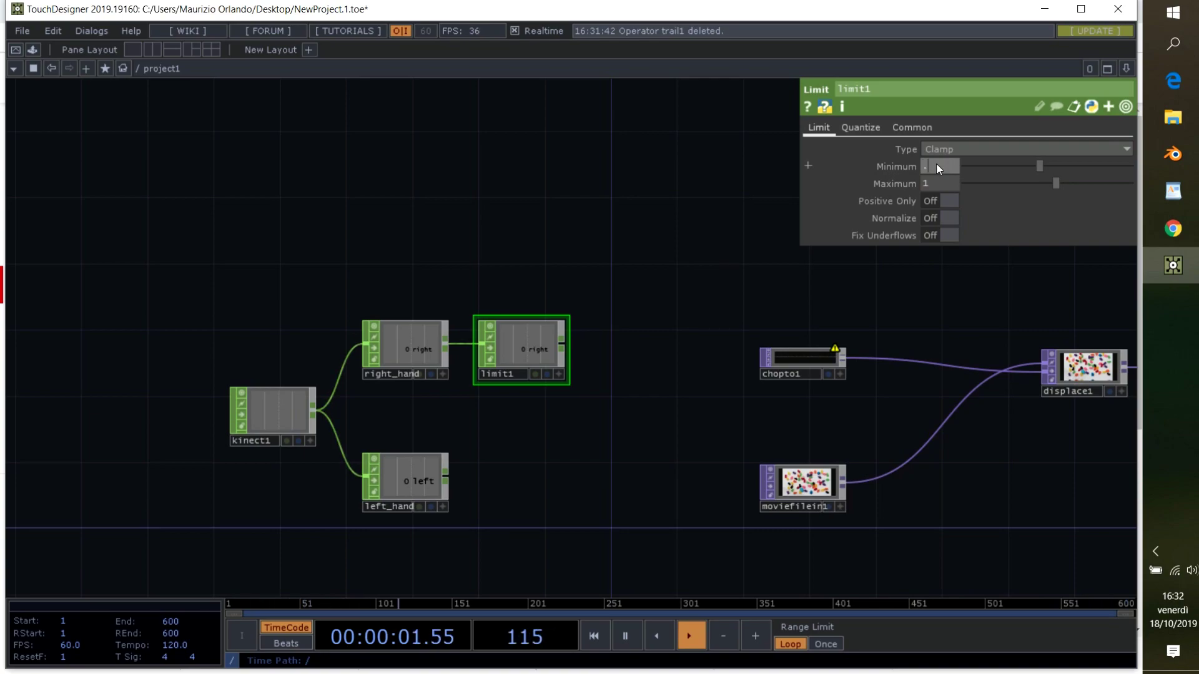
click(937, 167)
text(.1)
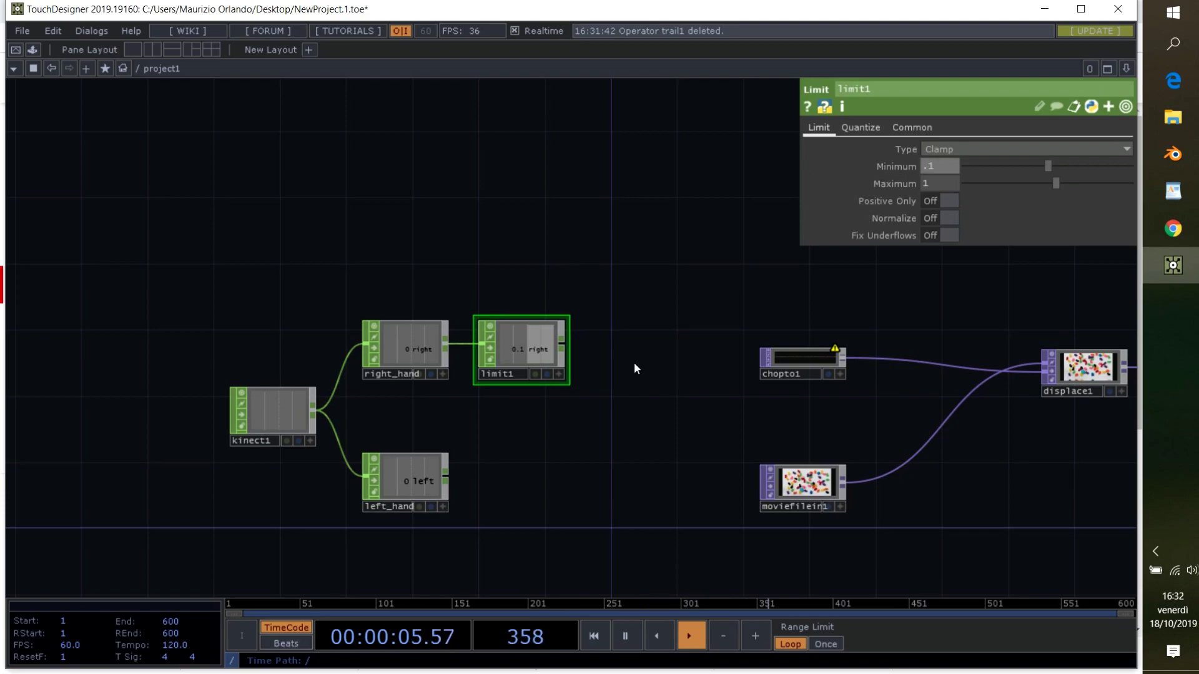
Append a Trail CHOP named right after limit1 and have chopto1 reference it.
right_click(564, 346)
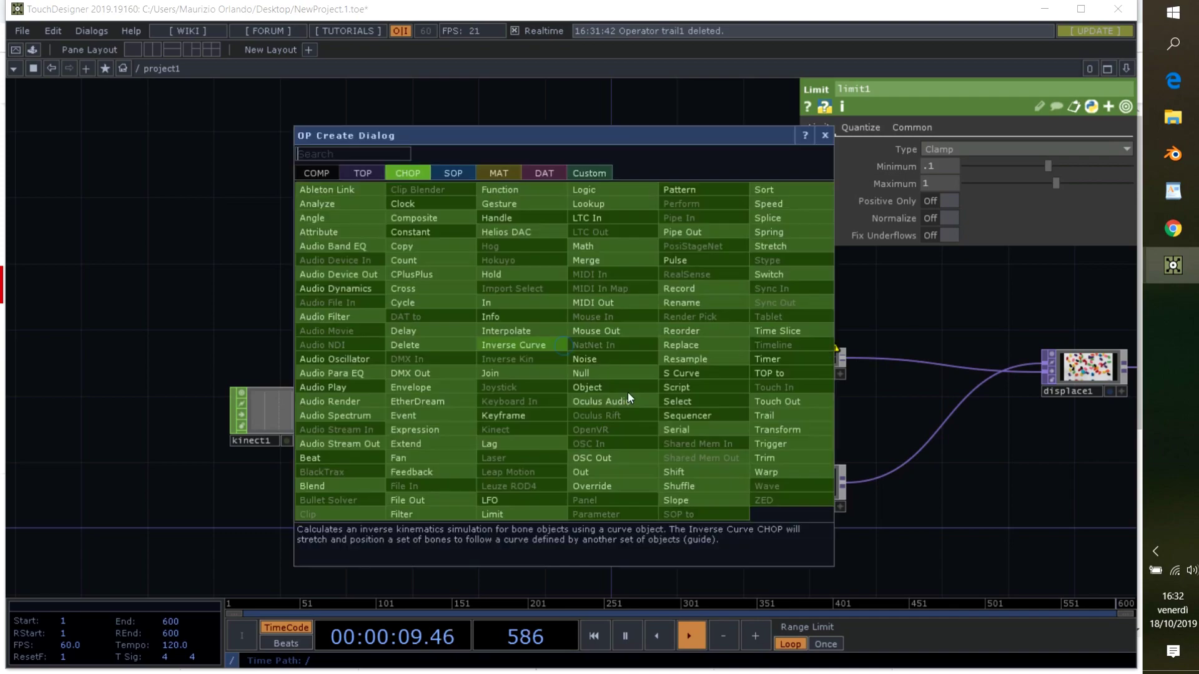
click(764, 416)
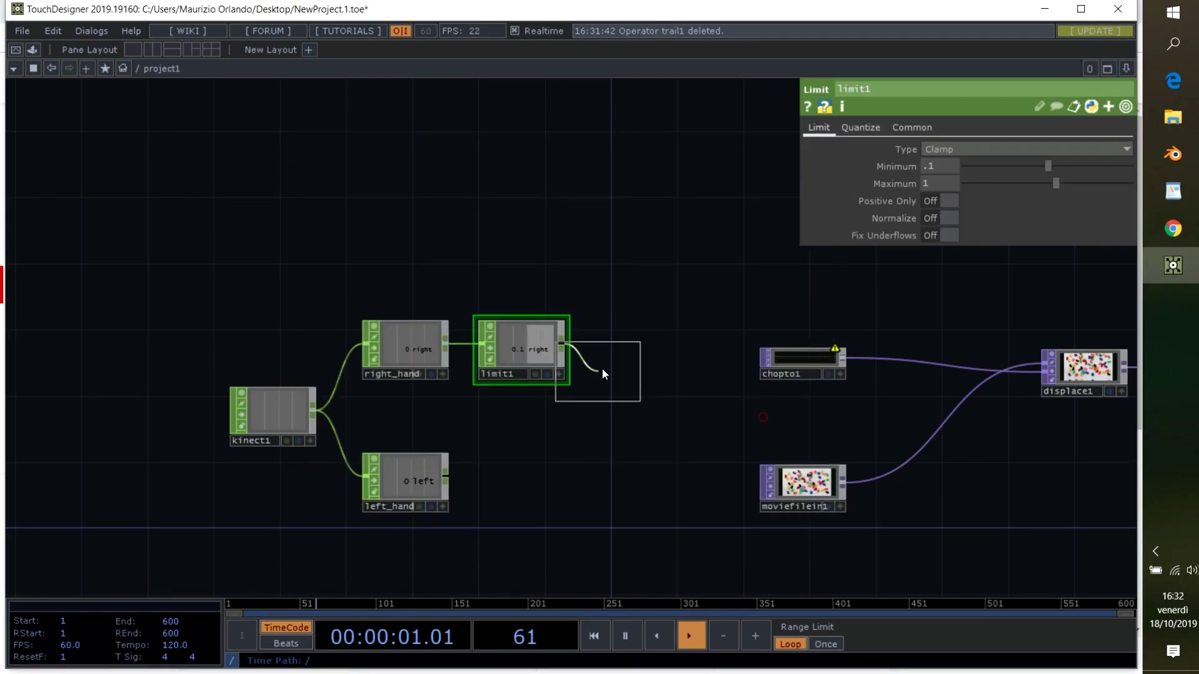
click(629, 349)
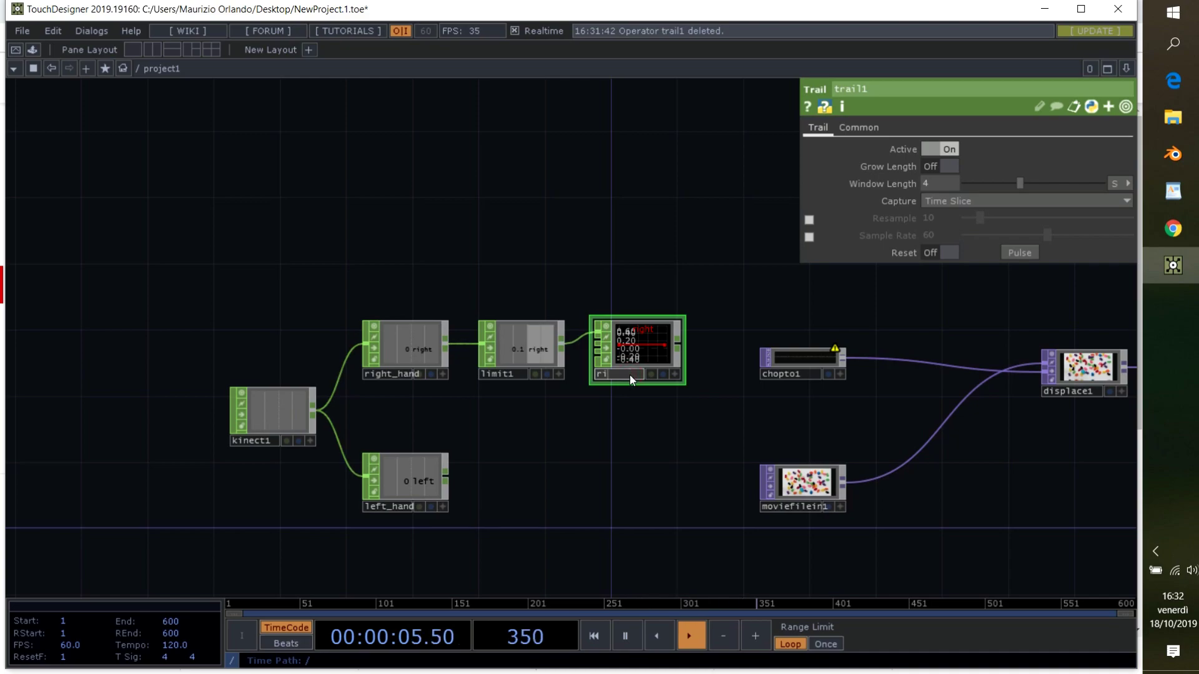
drag(629, 373, 790, 361)
click(986, 150)
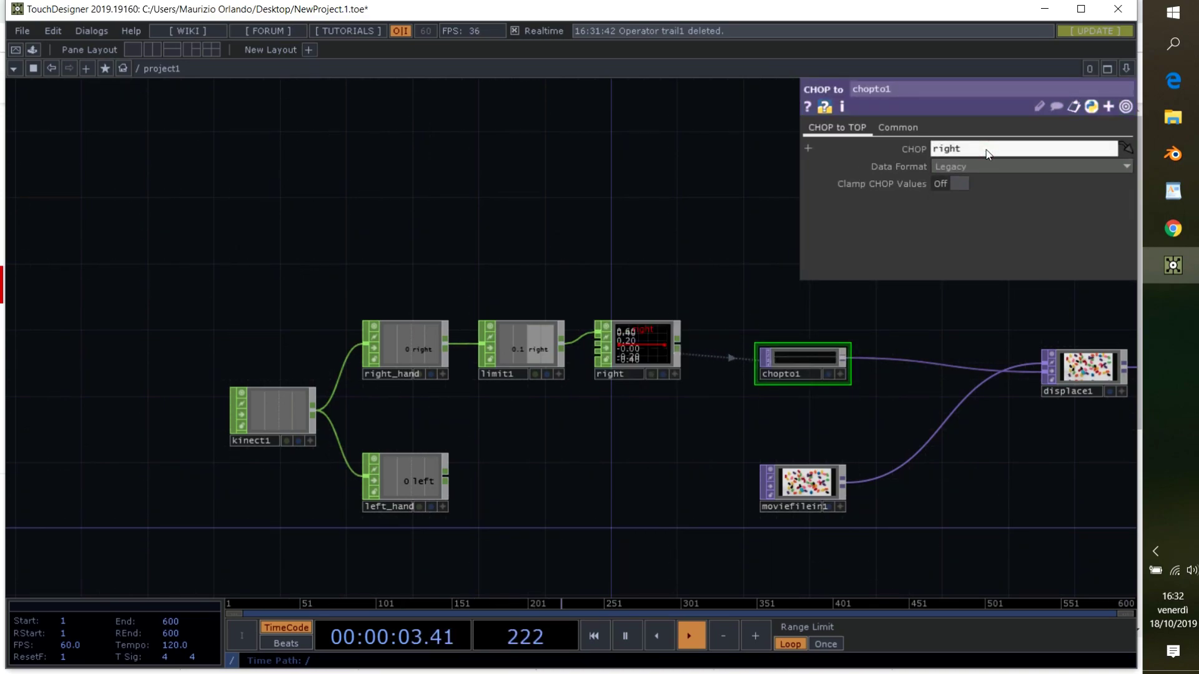
click(618, 393)
Copy and paste limit1 and the right trail as a second chain.
drag(619, 396, 525, 350)
key(ctrl+c)
key(ctrl+v)
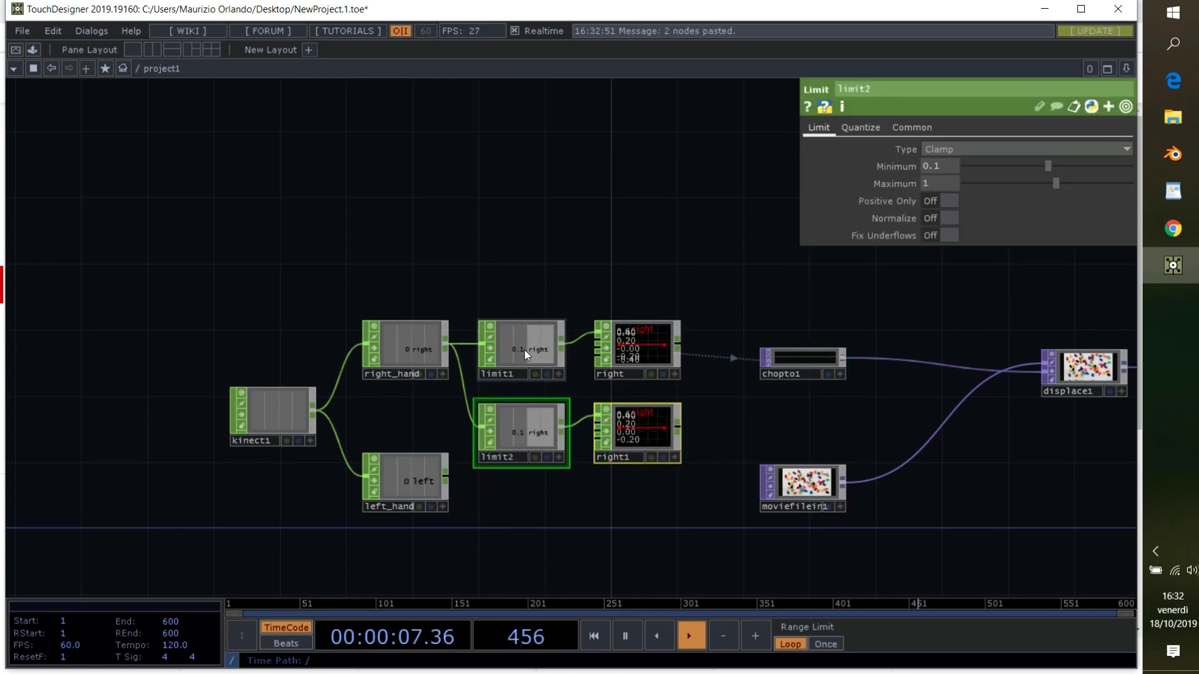
Place the copied nodes below and rewire limit2 from left_hand instead of right_hand.
drag(520, 424, 515, 479)
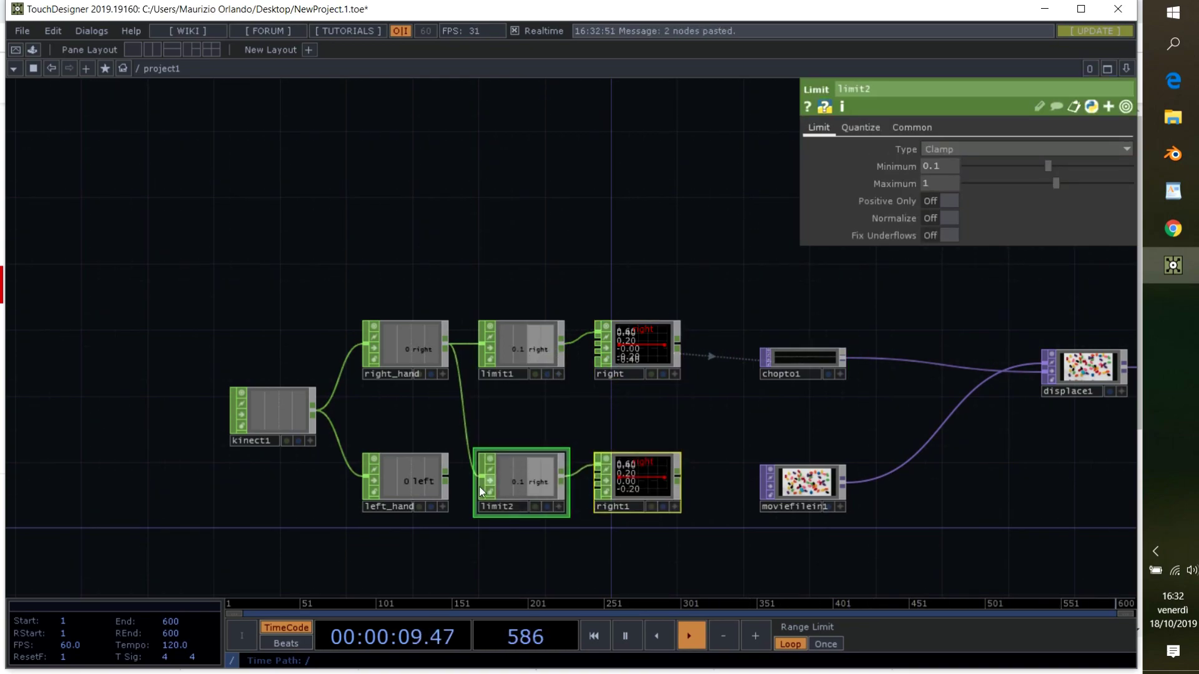
right_click(465, 421)
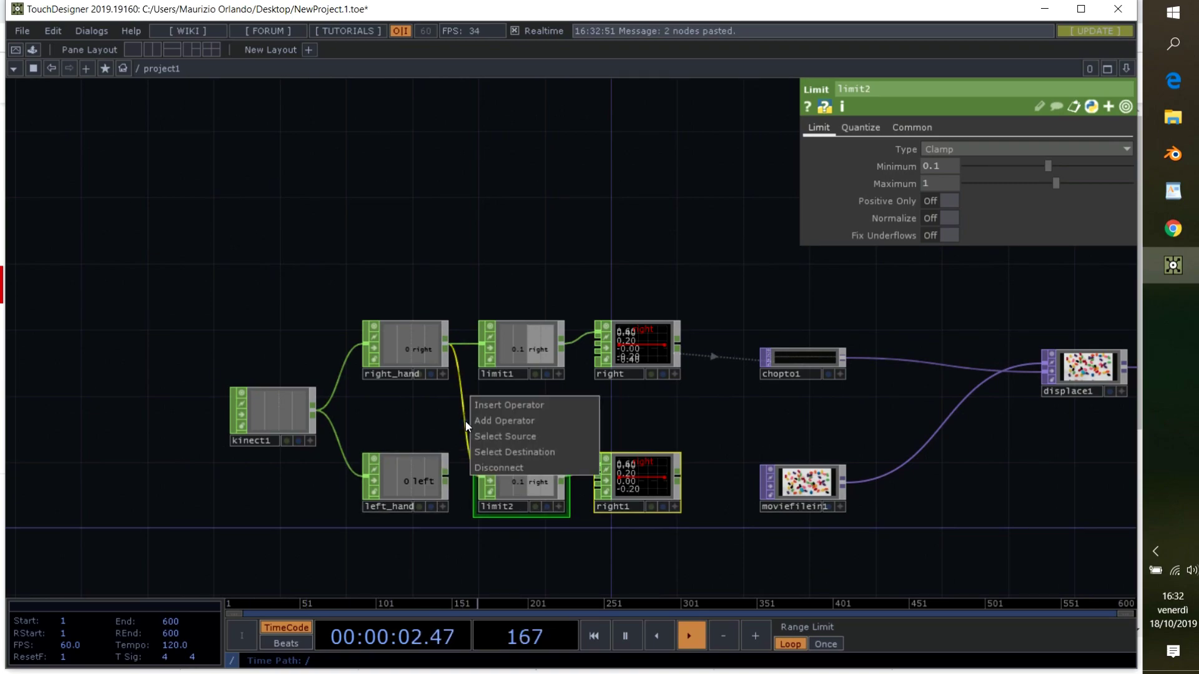
click(493, 473)
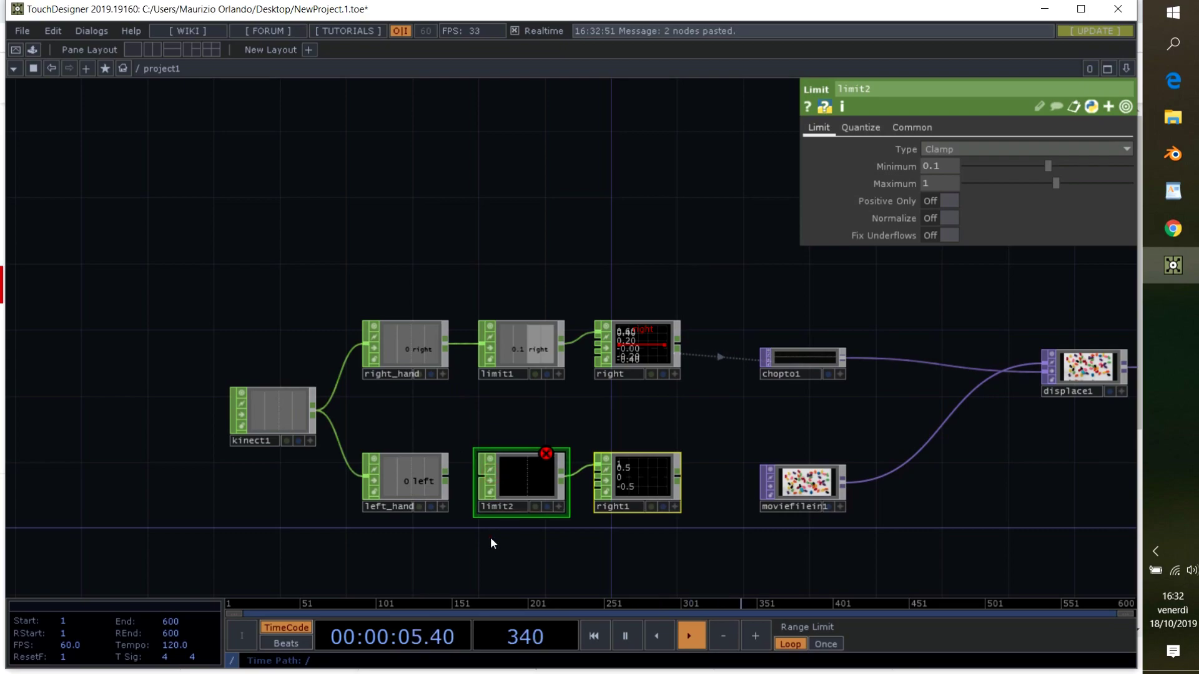
click(446, 476)
click(468, 477)
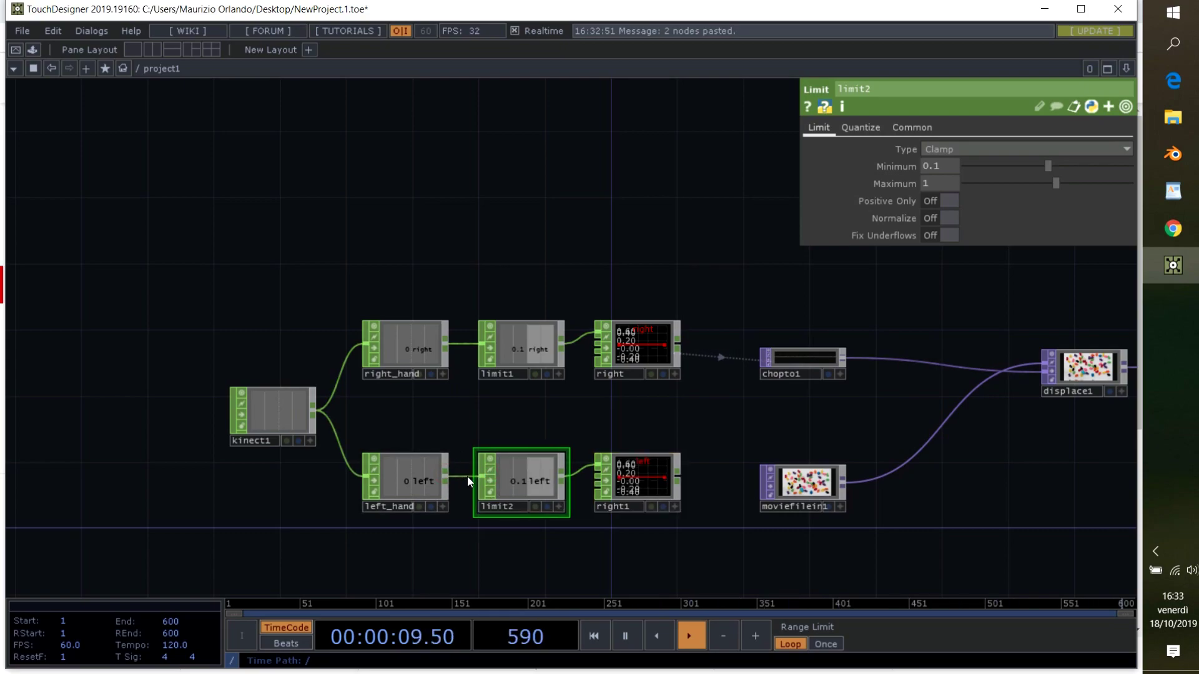
Duplicate chopto1 as chopto2 and position it below moviefilein1.
drag(661, 544, 439, 524)
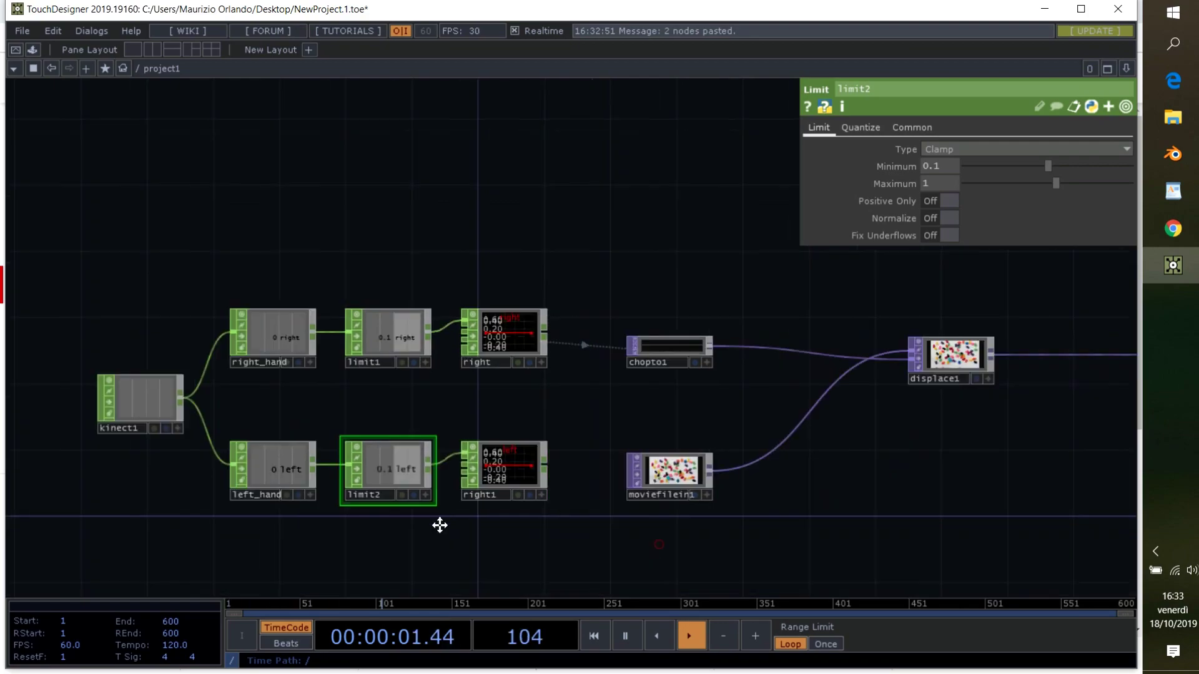
drag(578, 463, 579, 395)
click(578, 335)
key(ctrl+c)
key(ctrl+v)
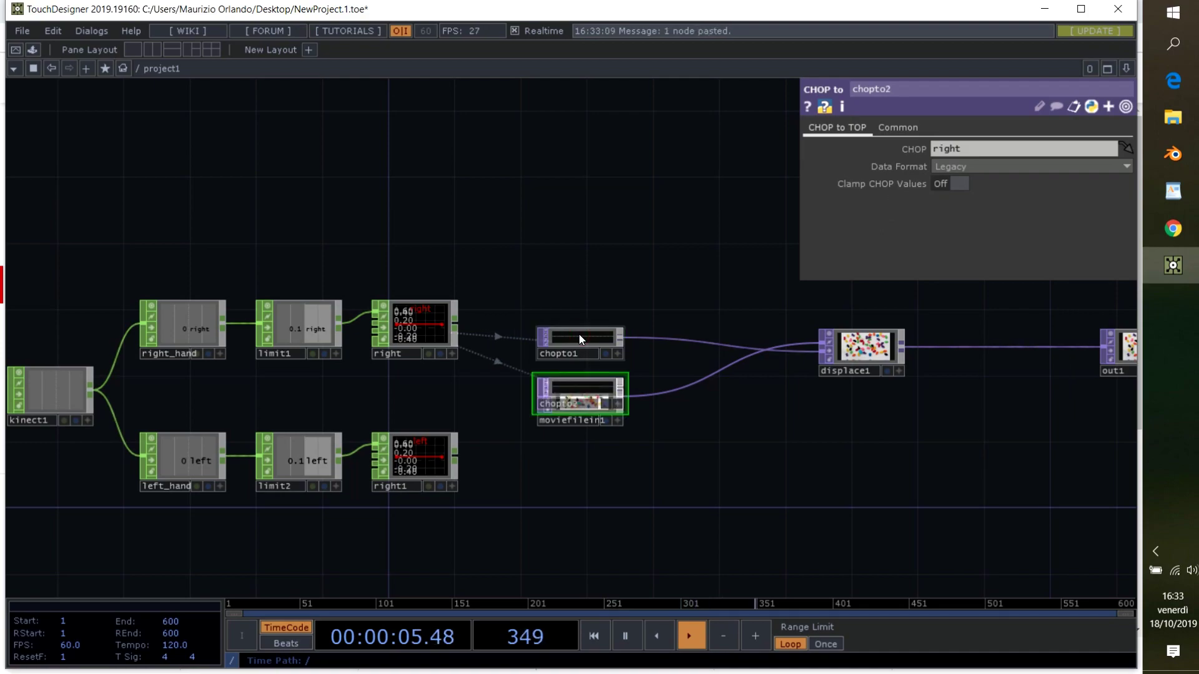
drag(578, 390, 576, 455)
Rename the right1 trail to 'left' and link it to chopto2.
click(415, 454)
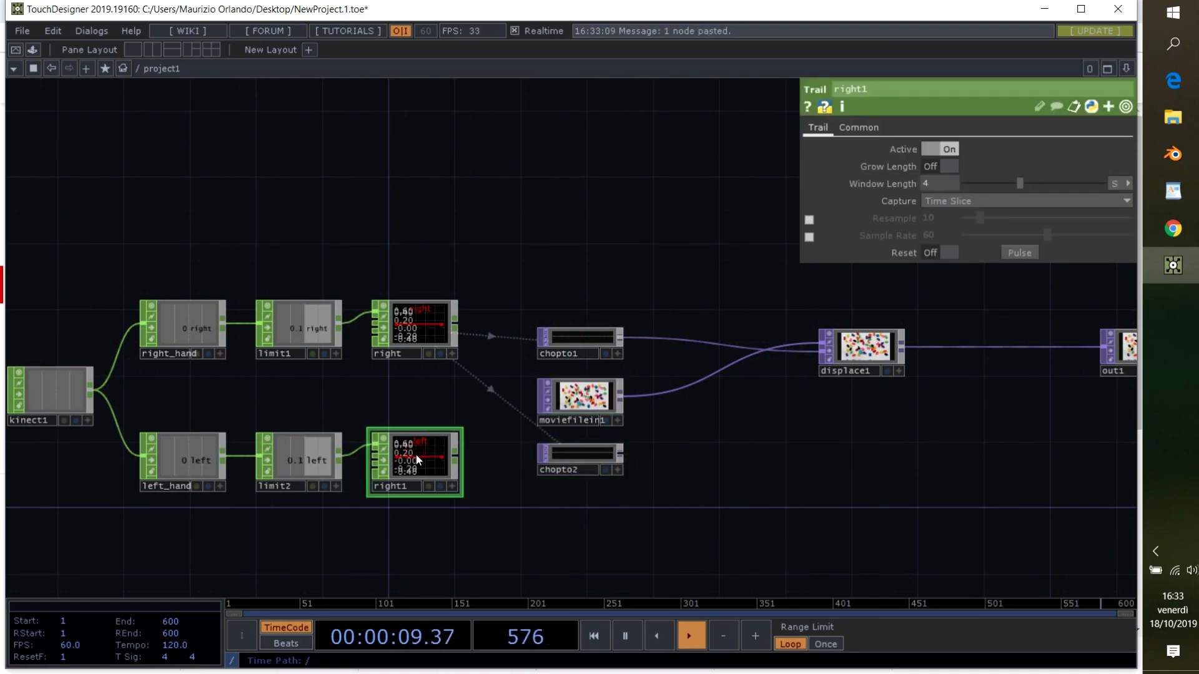
text(left)
key(Return)
mouse_move(407, 487)
mouse_down()
mouse_move(556, 465)
mouse_move(407, 487)
mouse_up()
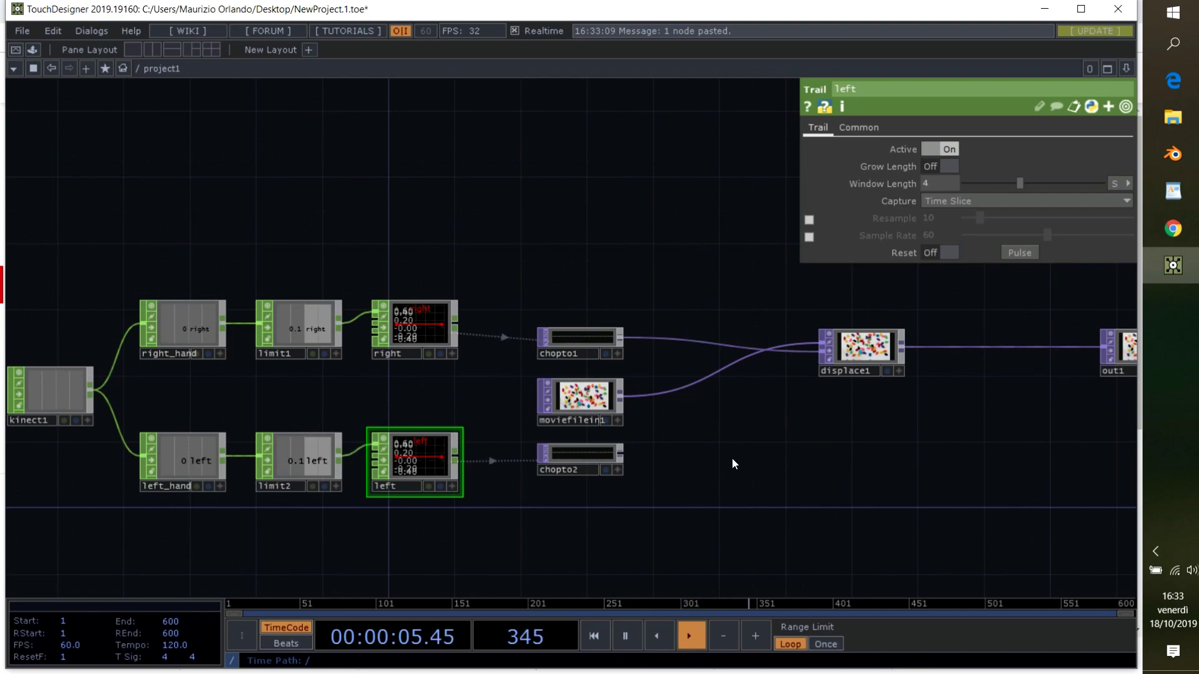
scroll(729, 458, up, 3)
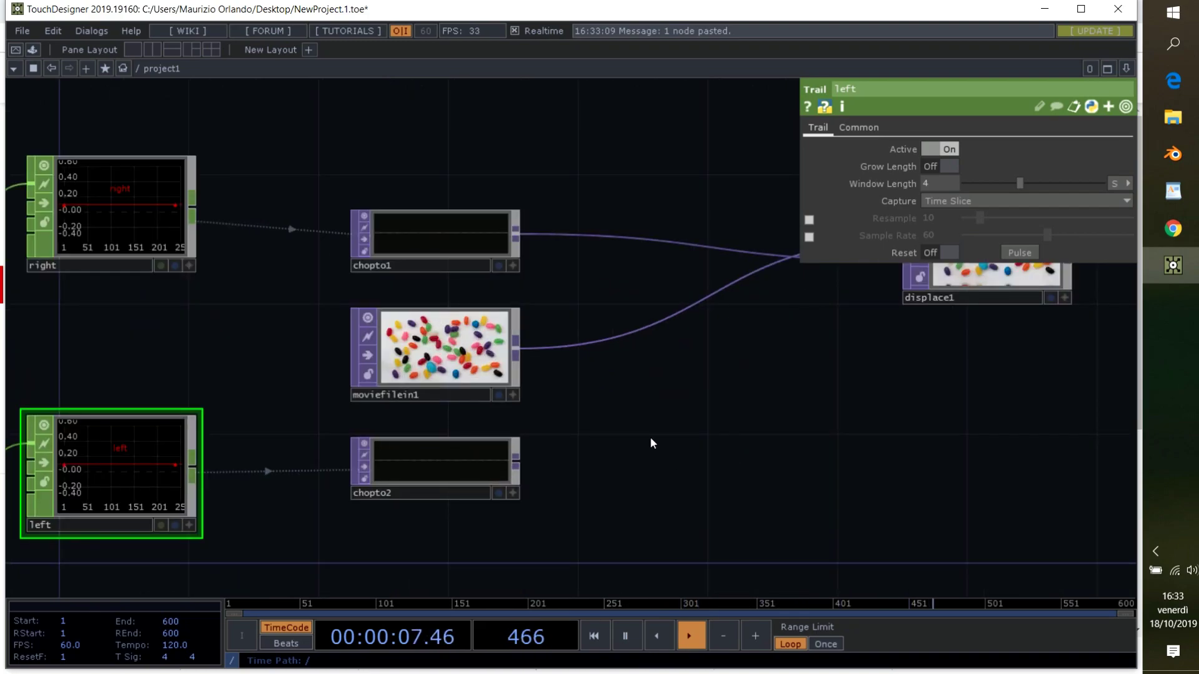
scroll(646, 426, up, 2)
drag(645, 427, 631, 390)
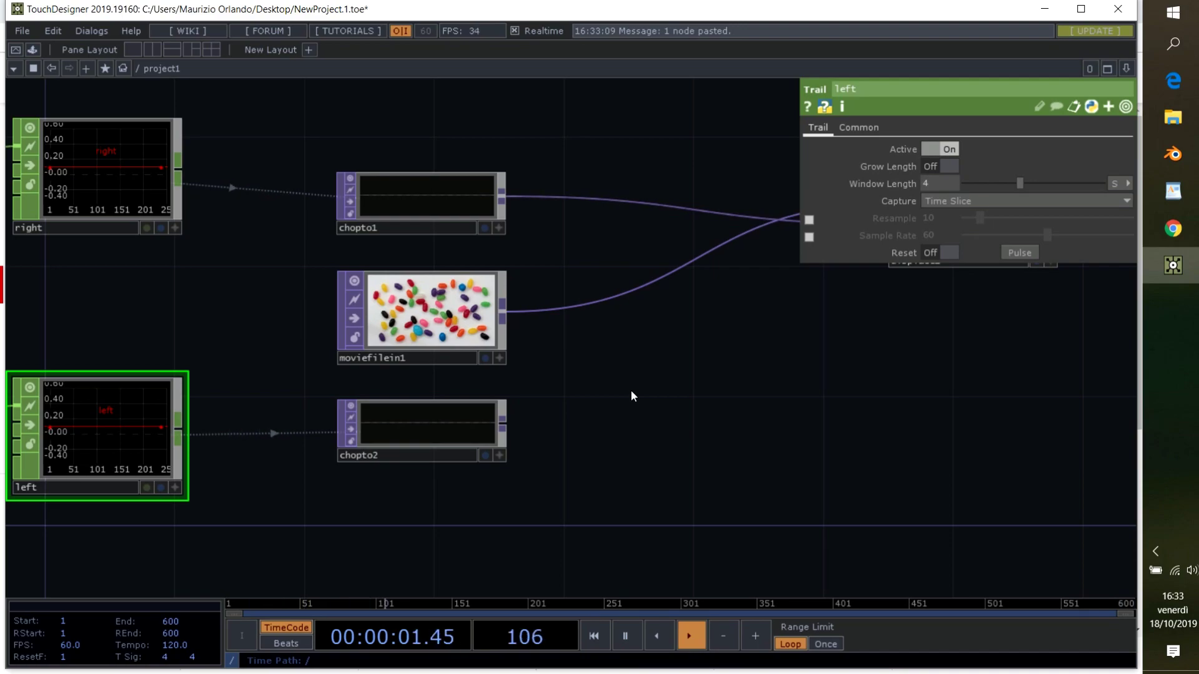
Place a Kinect TOP, kinect2, in empty network space.
right_click(631, 389)
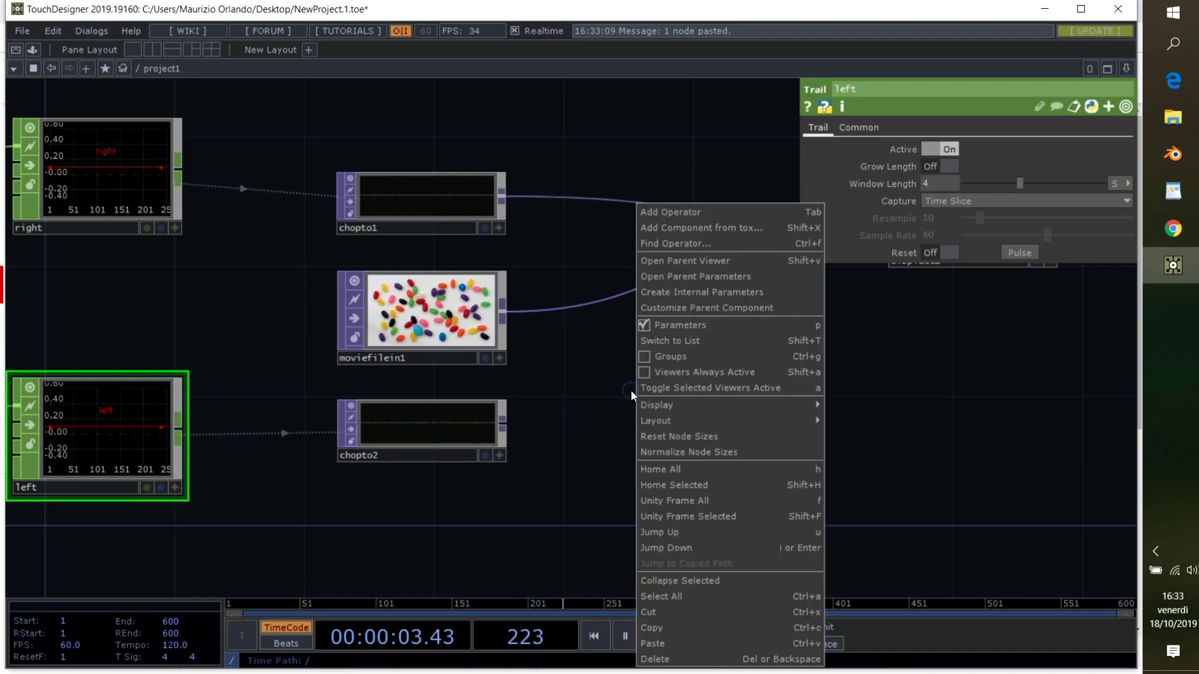
click(390, 516)
drag(391, 516, 321, 485)
key(Tab)
click(111, 278)
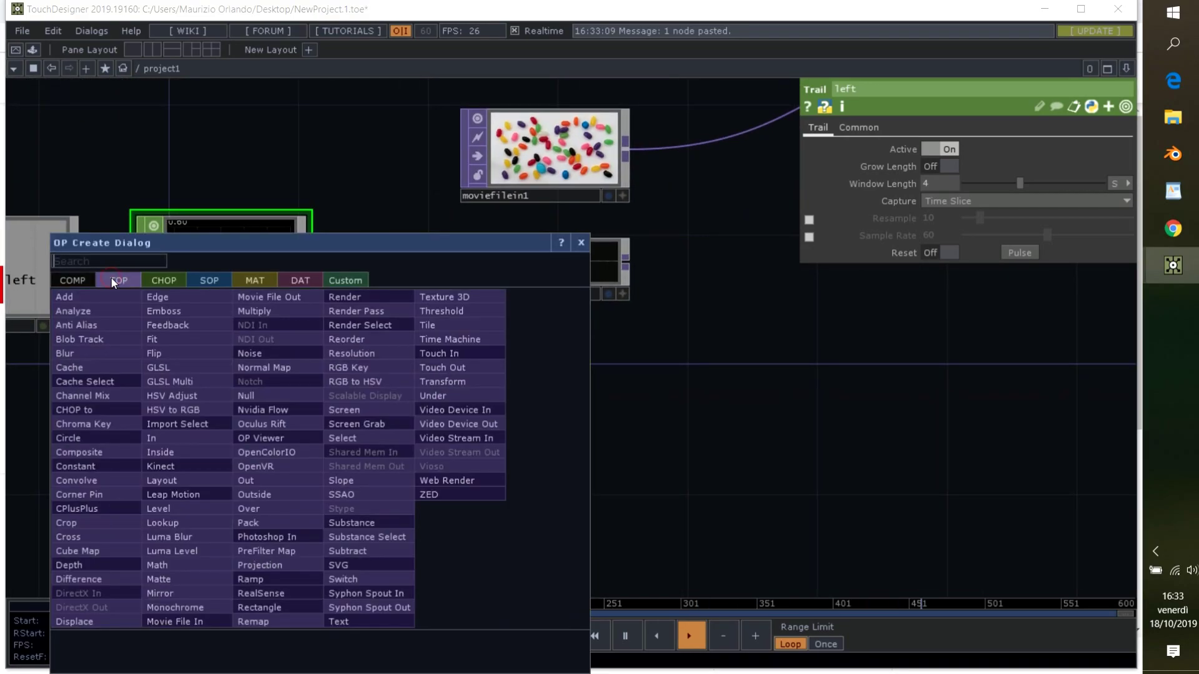
text(kin)
click(169, 466)
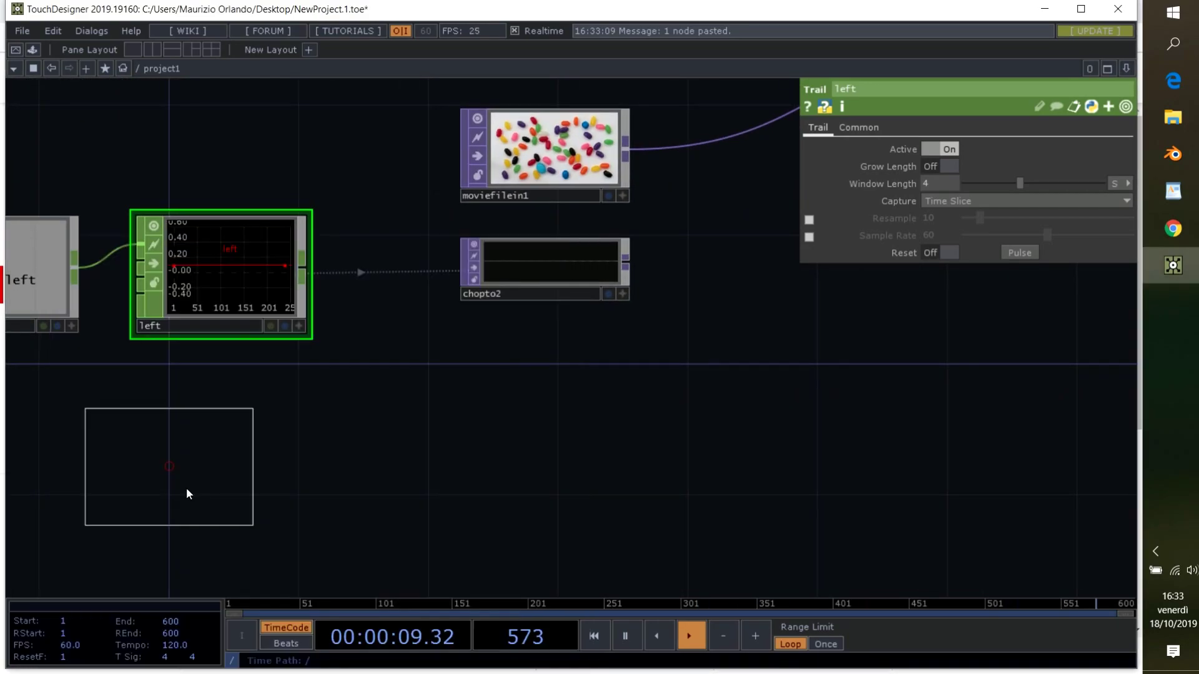
click(186, 490)
Open a floating viewer of kinect2's depth image and hide the parameter panel.
right_click(187, 494)
click(199, 489)
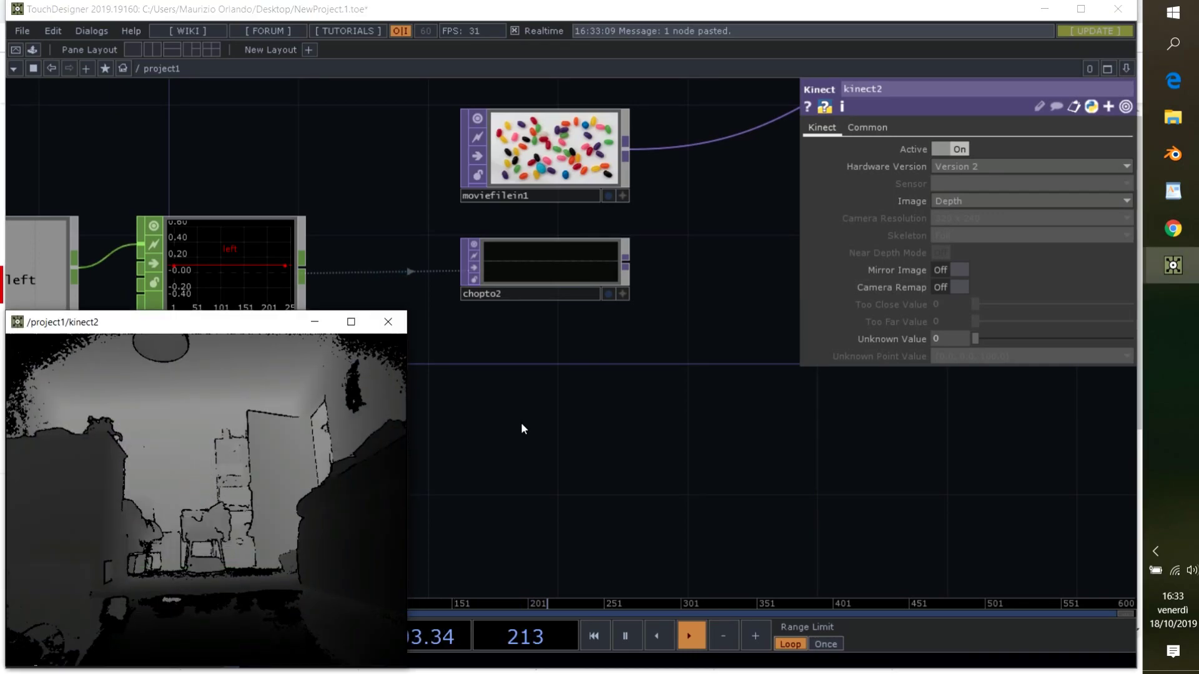
drag(683, 212, 685, 375)
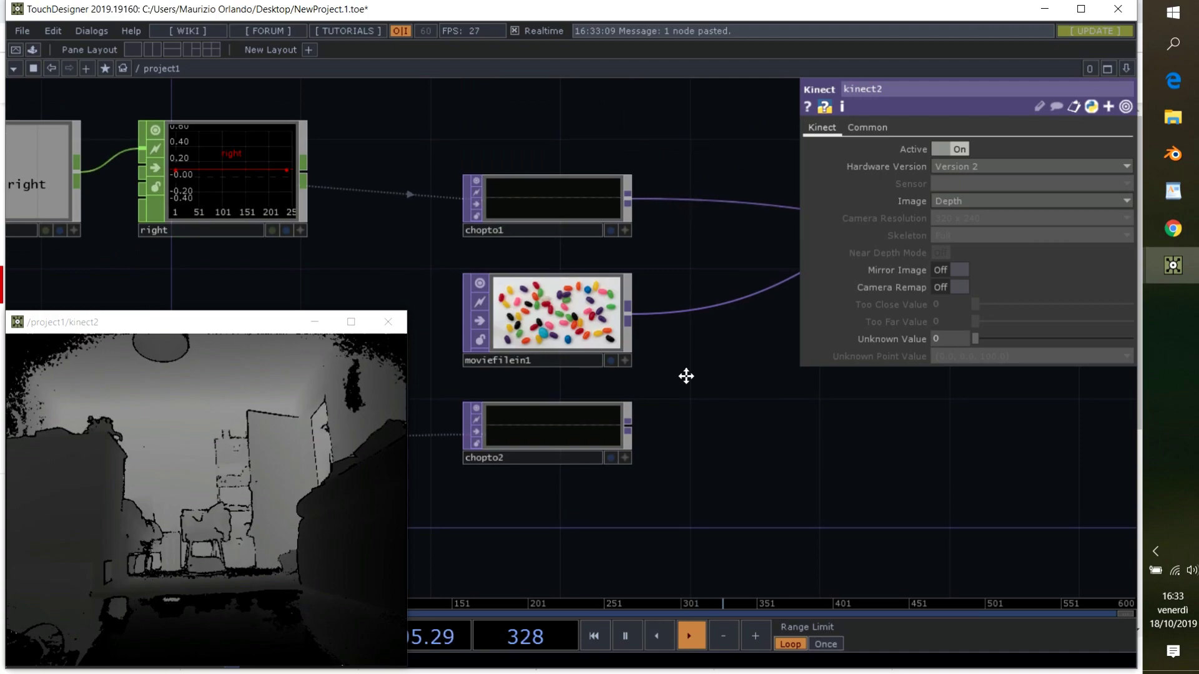
key(p)
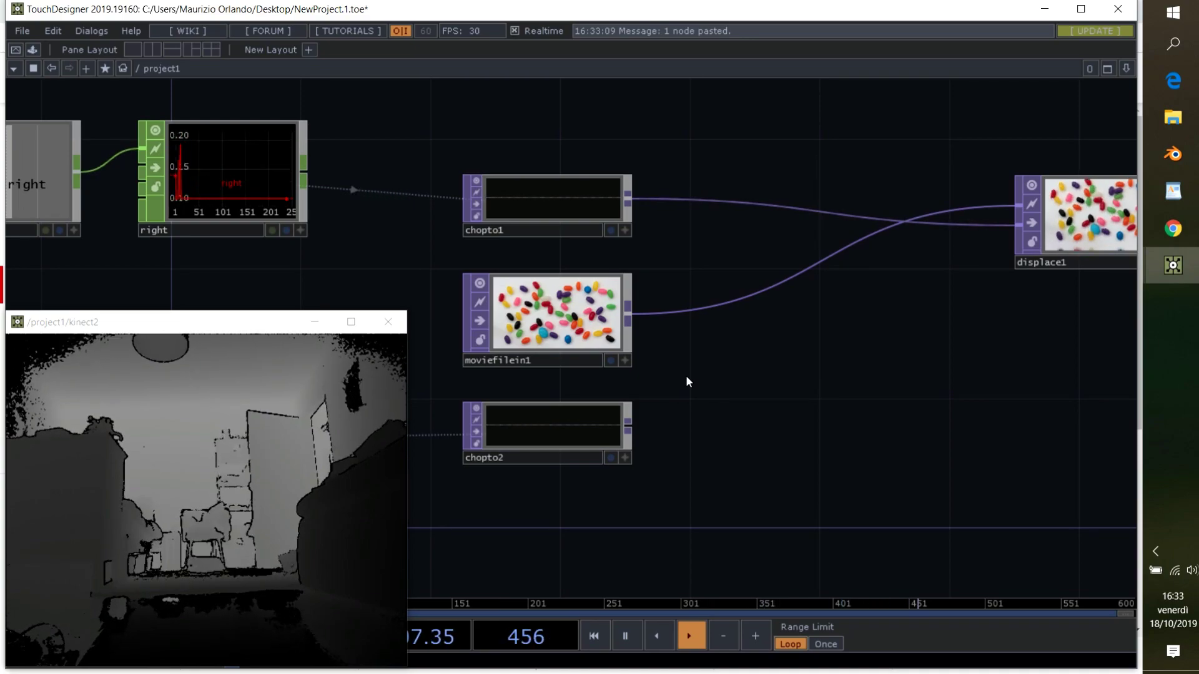
Close the kinect2 viewer and add a Crop TOP, crop1, fed by moviefilein1.
drag(979, 368, 843, 375)
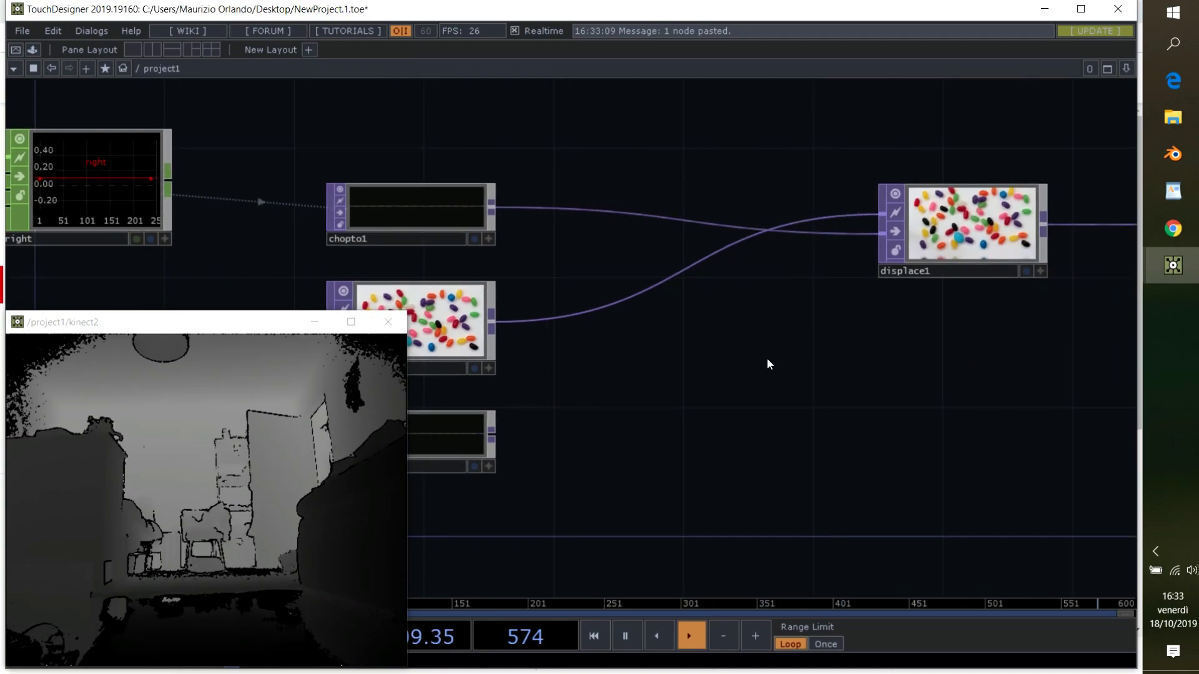
drag(766, 358, 627, 366)
scroll(641, 424, down, 3)
click(387, 321)
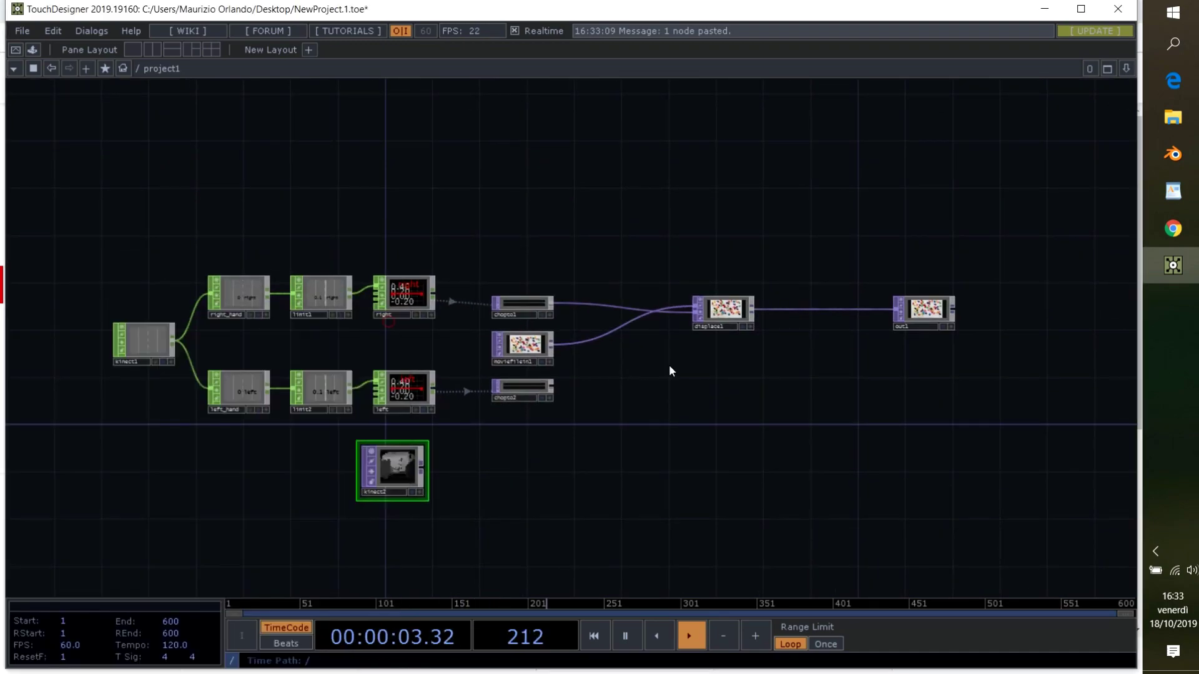
double_click(622, 391)
text(crop)
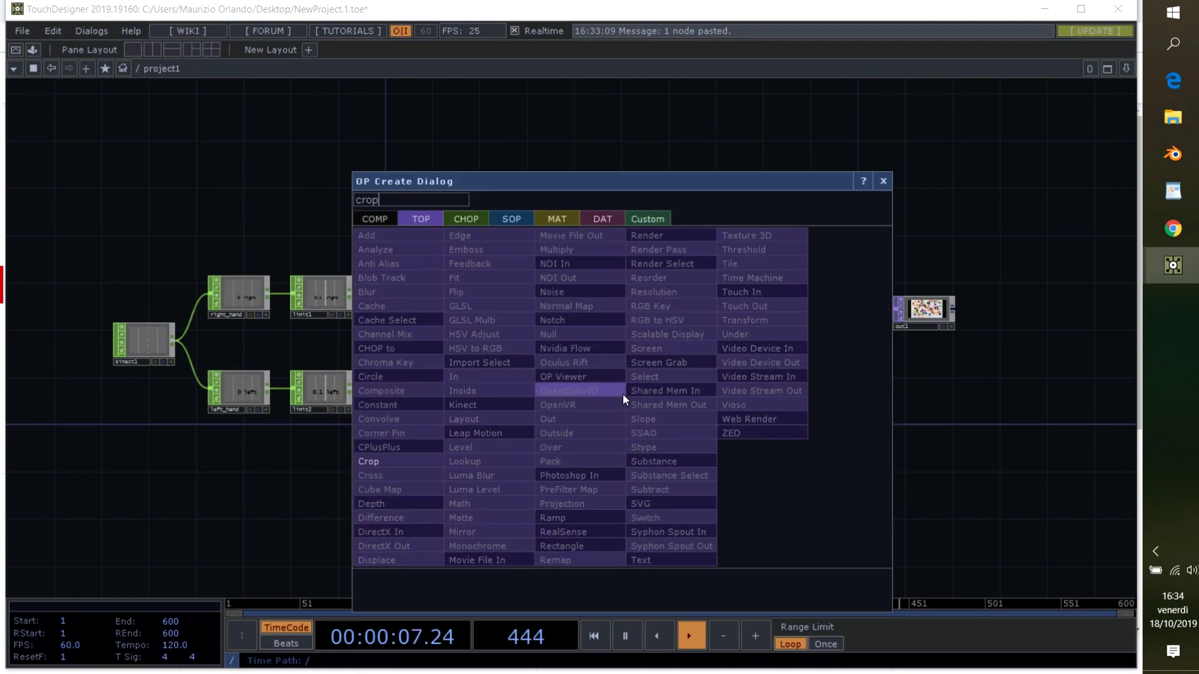
key(Return)
drag(623, 391, 628, 297)
drag(552, 346, 595, 286)
Paste crop2 below and wire crop1's output into displace1's first input.
key(ctrl+v)
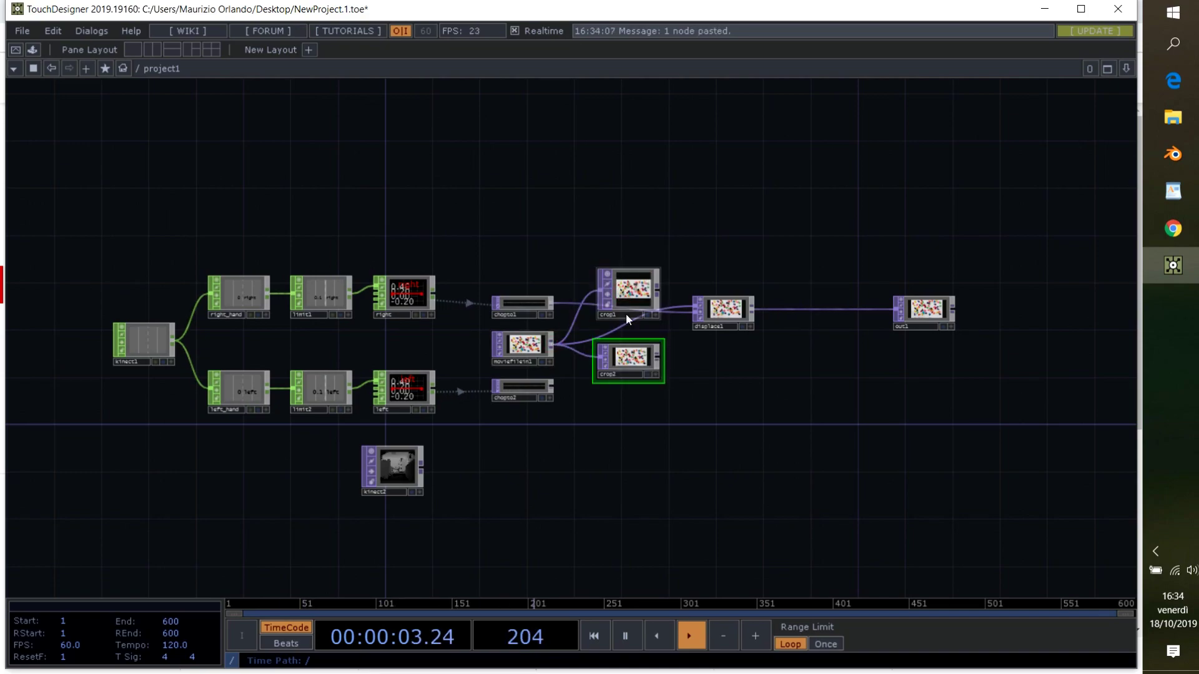
drag(612, 356, 612, 391)
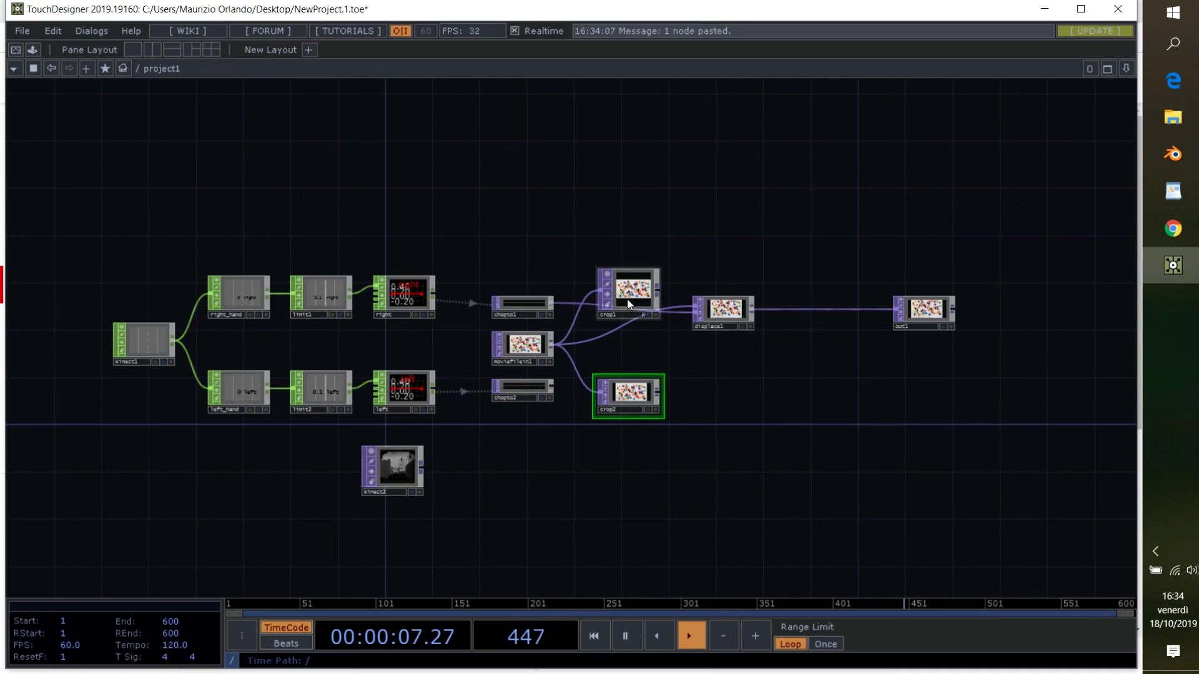
scroll(627, 301, up, 3)
scroll(627, 305, up, 2)
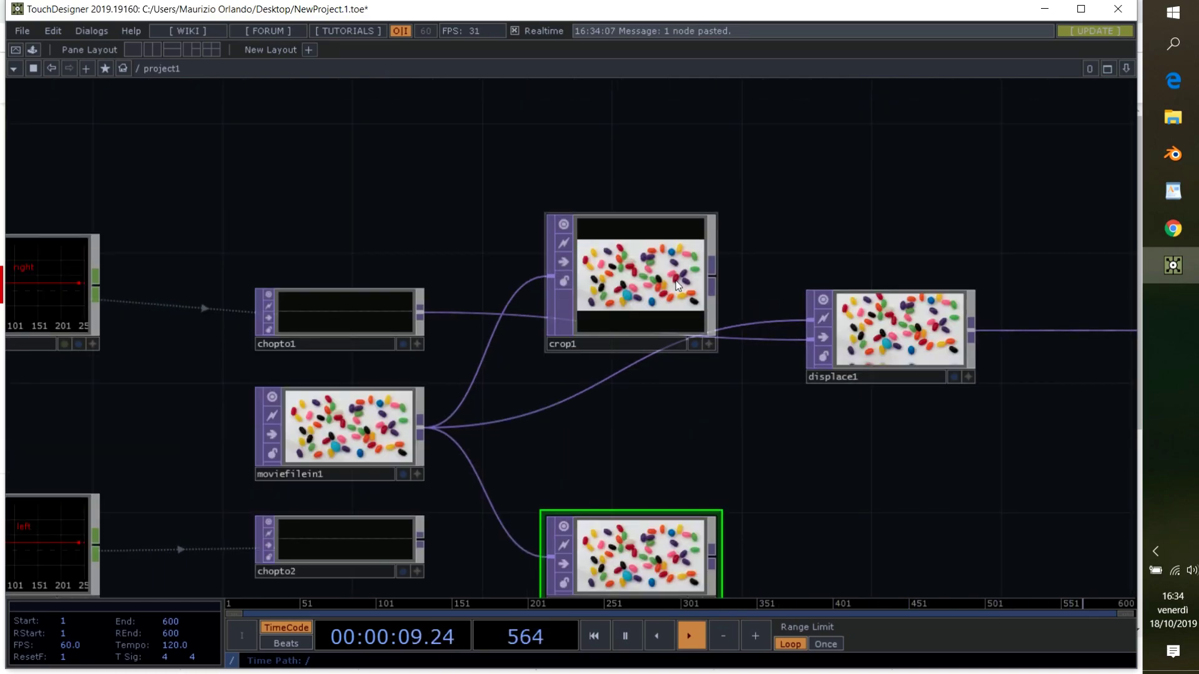
drag(712, 278, 781, 313)
Paste displace1 as displace2, driven by chopto2 and taking crop2's image.
drag(874, 503, 681, 237)
click(679, 235)
key(ctrl+v)
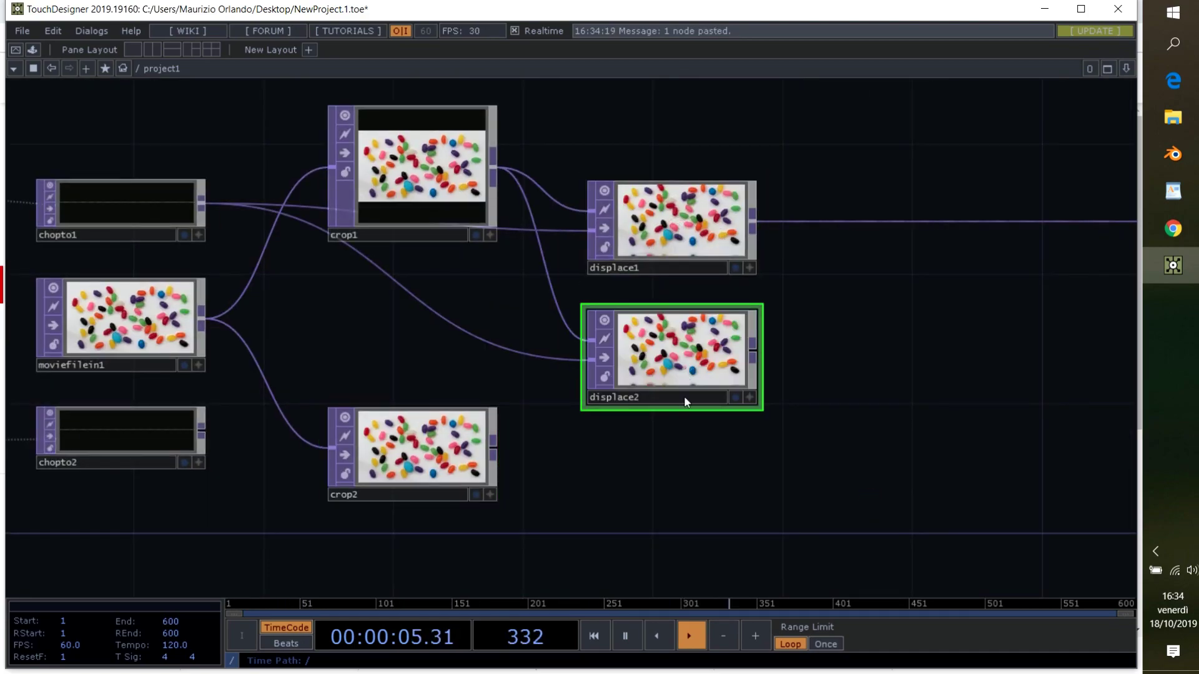
drag(685, 402, 671, 487)
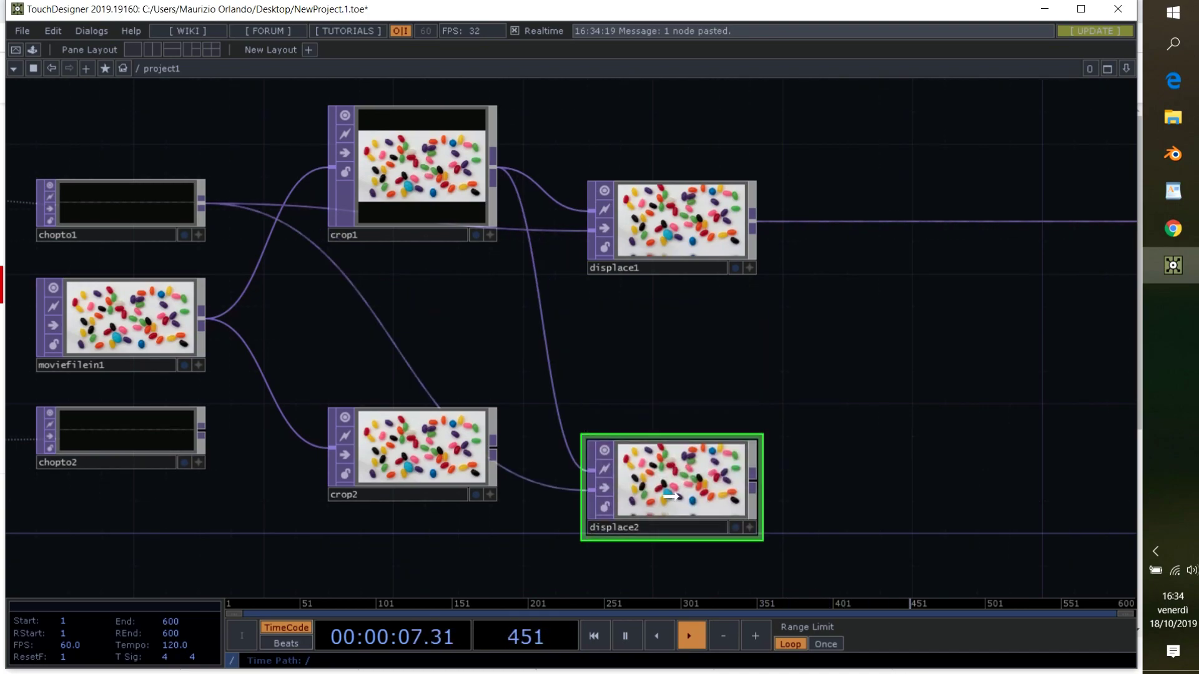
click(201, 428)
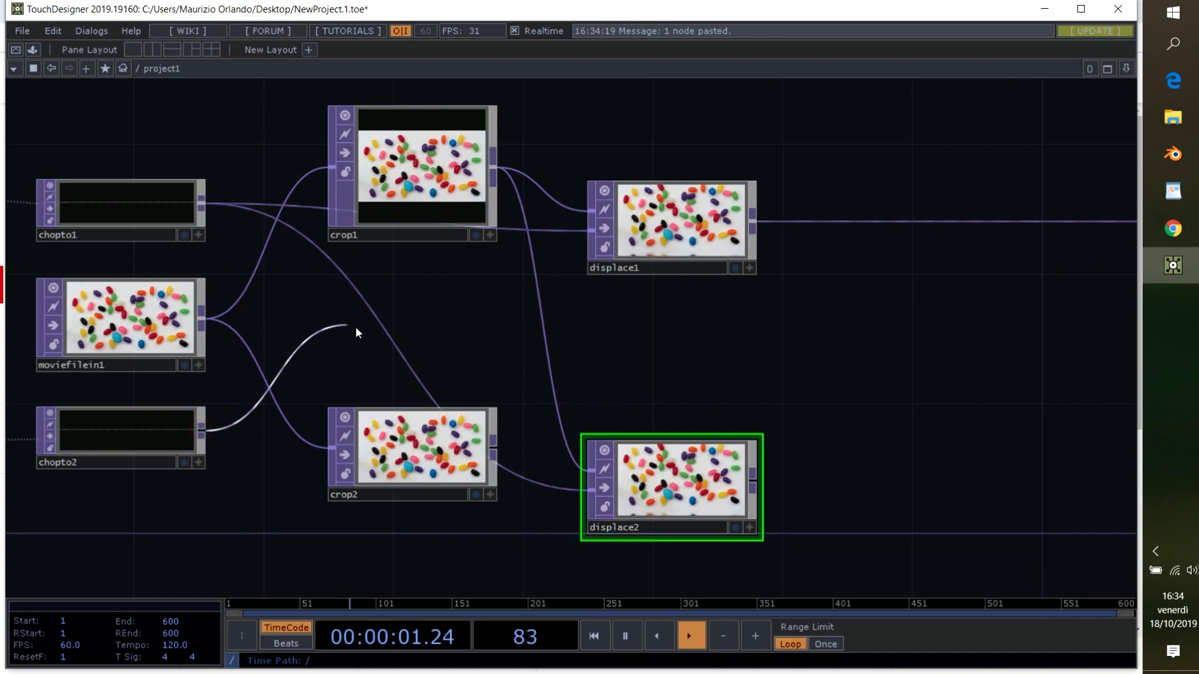
click(381, 333)
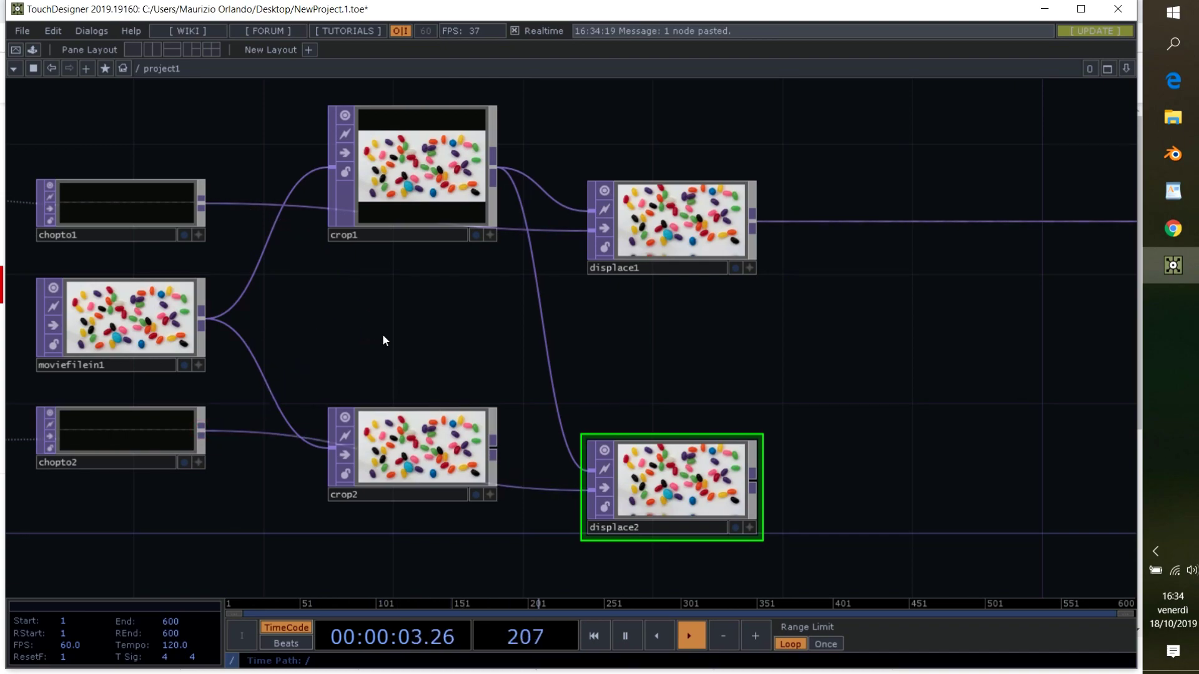
click(493, 447)
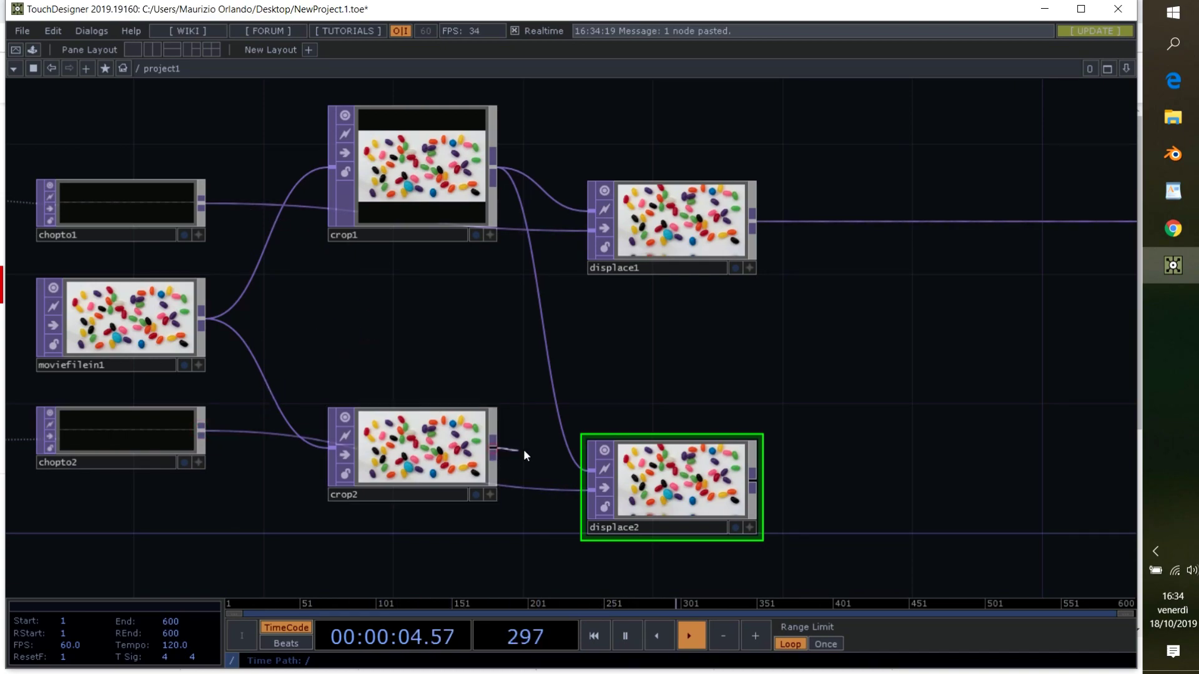
click(561, 455)
Move crop1 above the other nodes and show its parameters.
click(421, 187)
drag(493, 374, 492, 467)
drag(455, 246, 424, 182)
key(p)
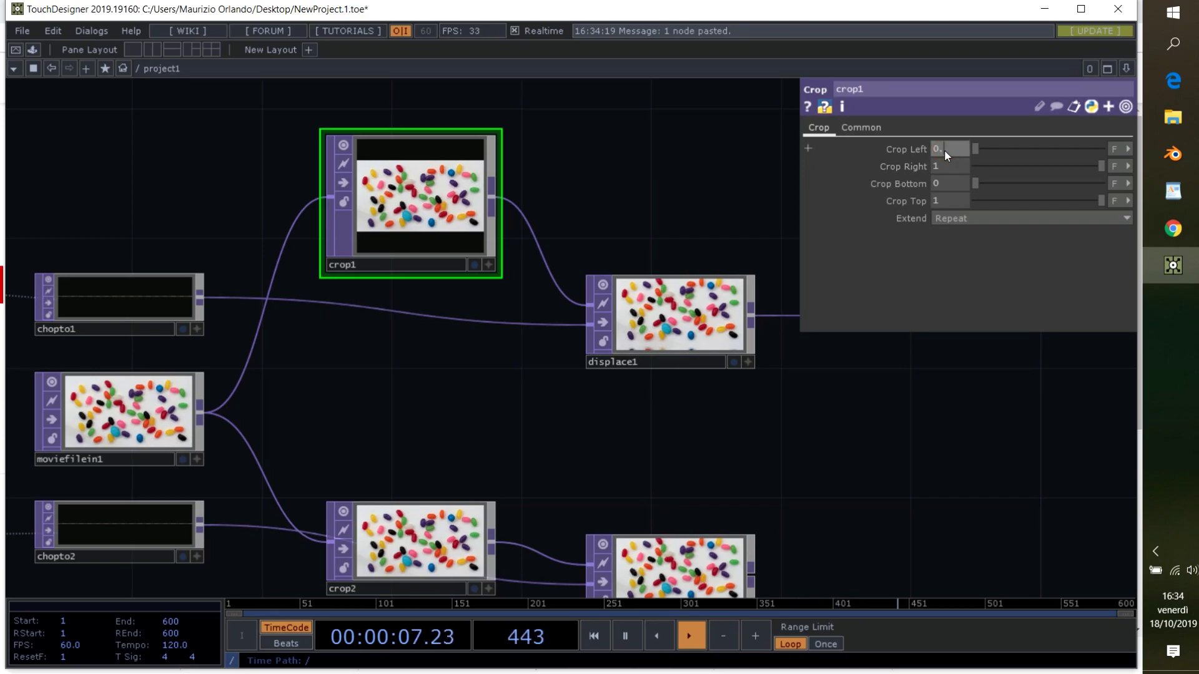
Set crop1's Crop Left to 0.5 and crop2's Crop Right to 0.5.
key(Return)
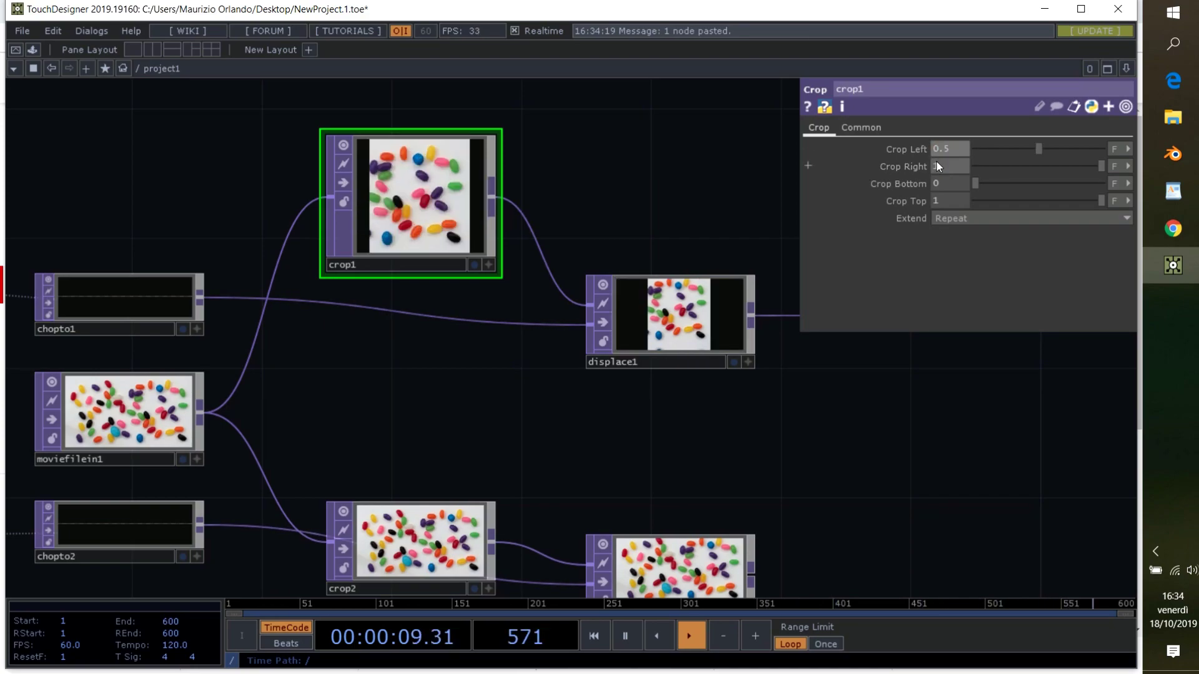
drag(499, 448, 449, 265)
click(406, 361)
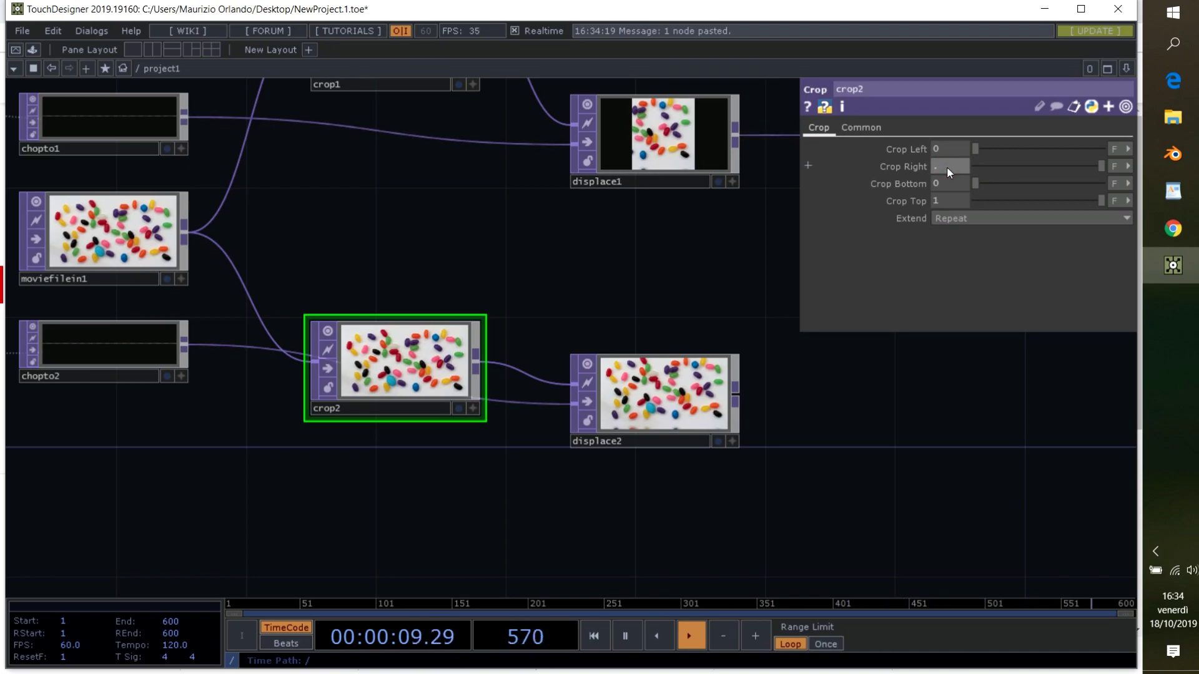
text(5)
key(Return)
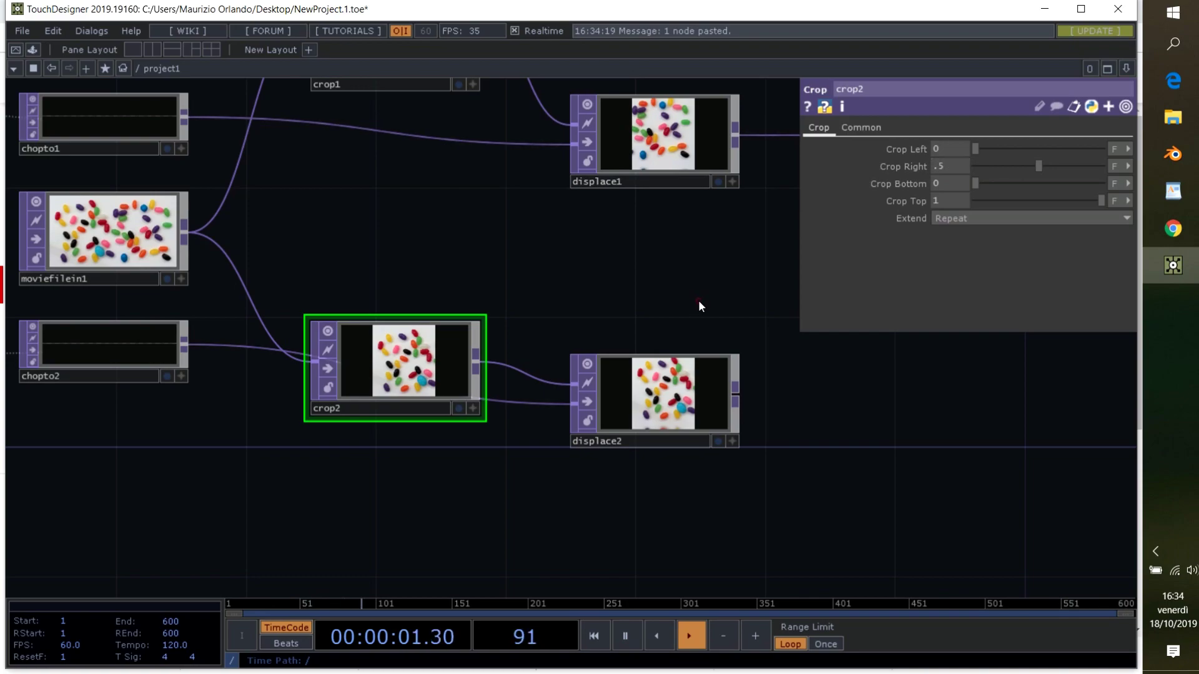
key(p)
drag(879, 345, 533, 397)
Create a Composite TOP, comp1, with displace1 and displace2 wired into it.
scroll(533, 394, down, 2)
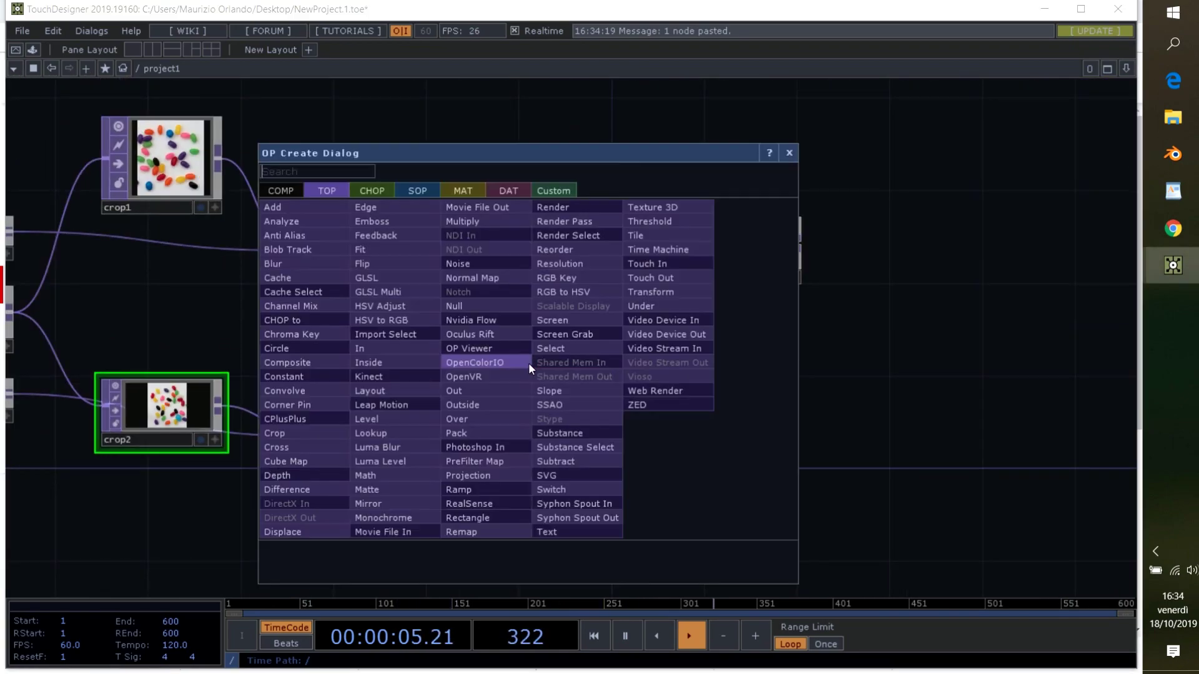
key(Tab)
text(comp)
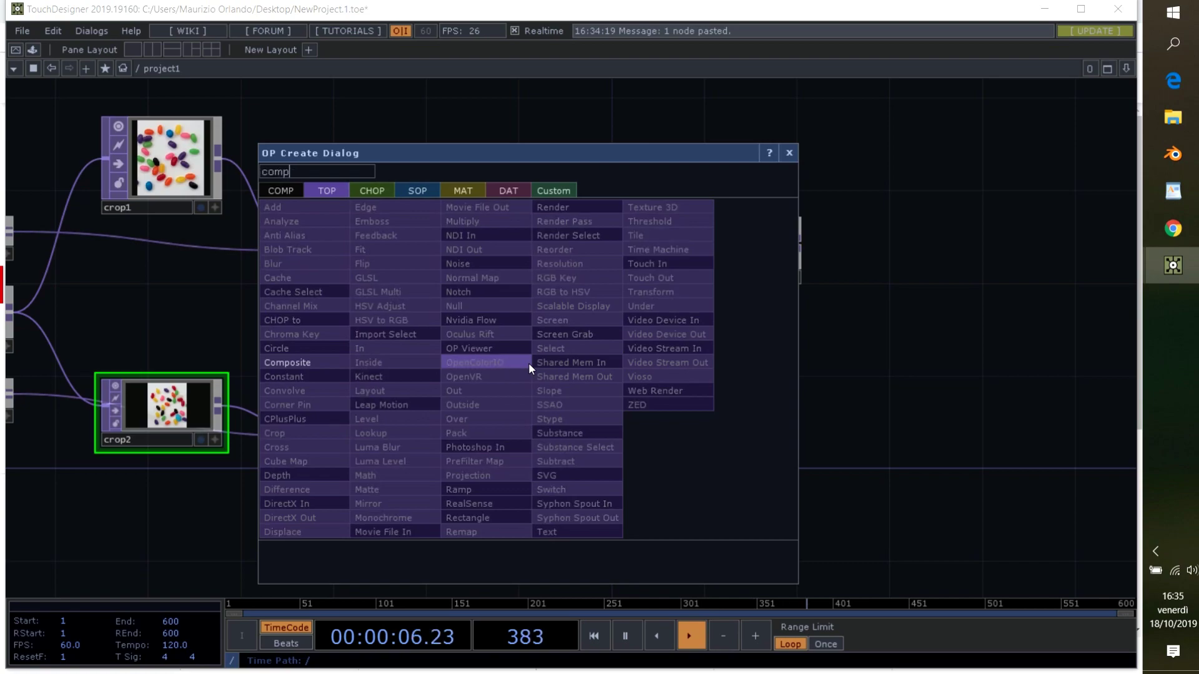
click(306, 363)
click(627, 362)
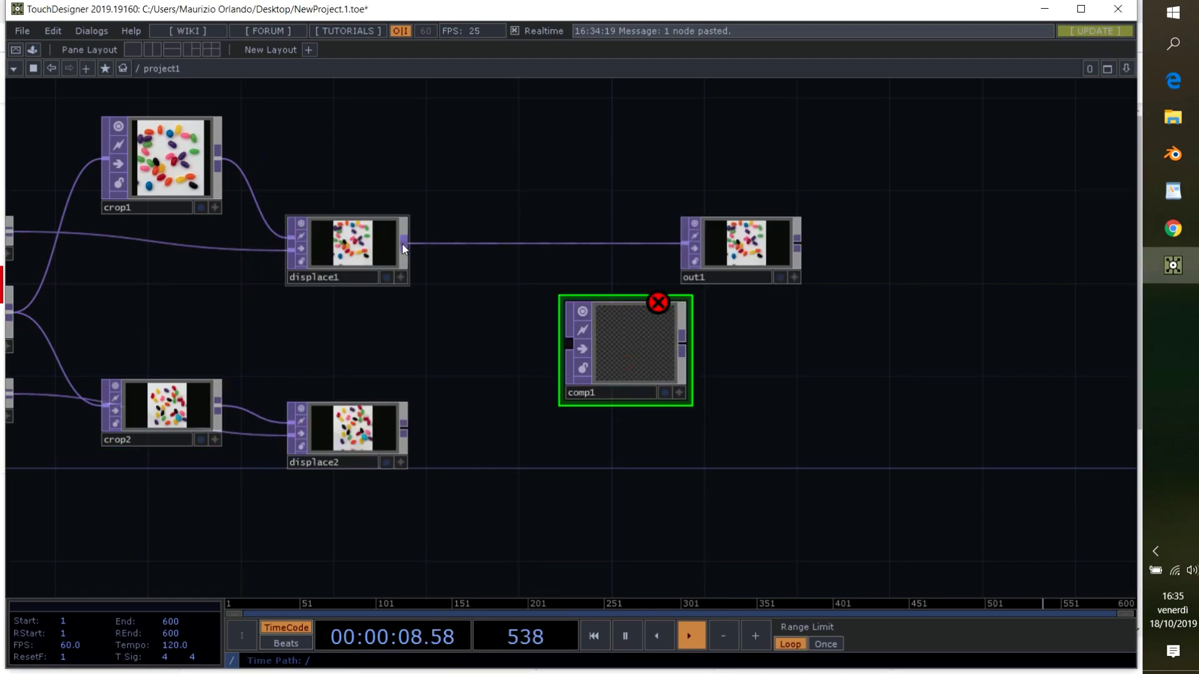
drag(402, 244, 569, 344)
drag(405, 429, 569, 348)
Set comp1's Operation to Add, then move out1 higher and comp1 further right.
key(p)
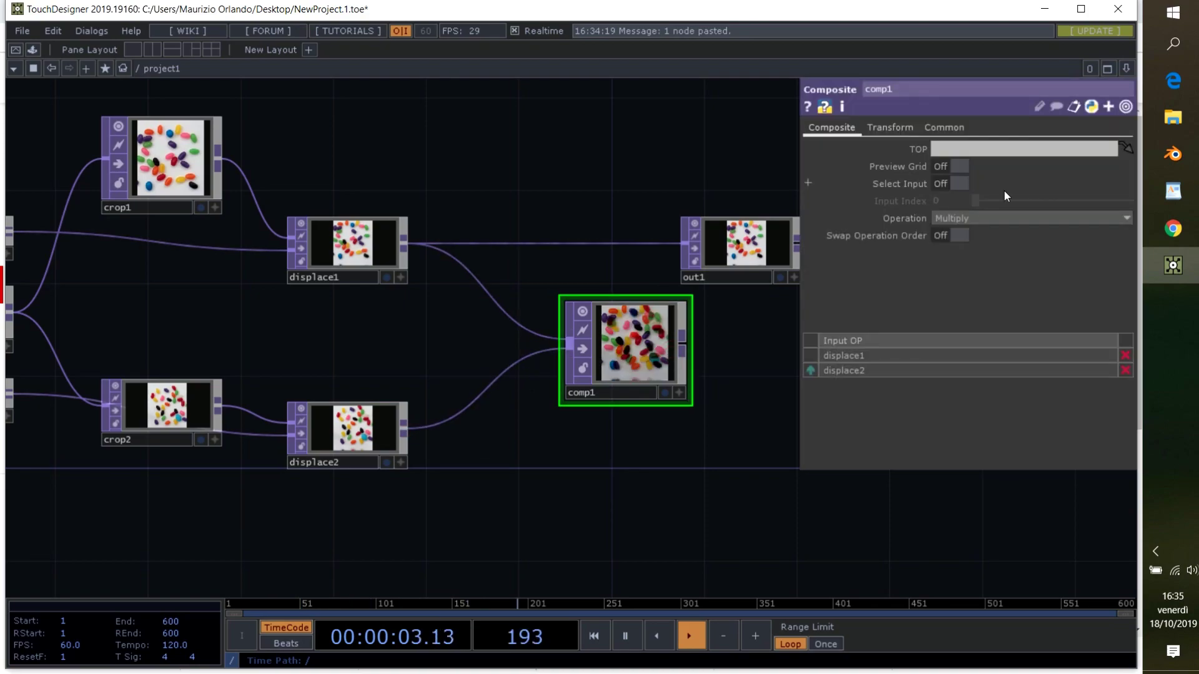
click(993, 218)
click(977, 235)
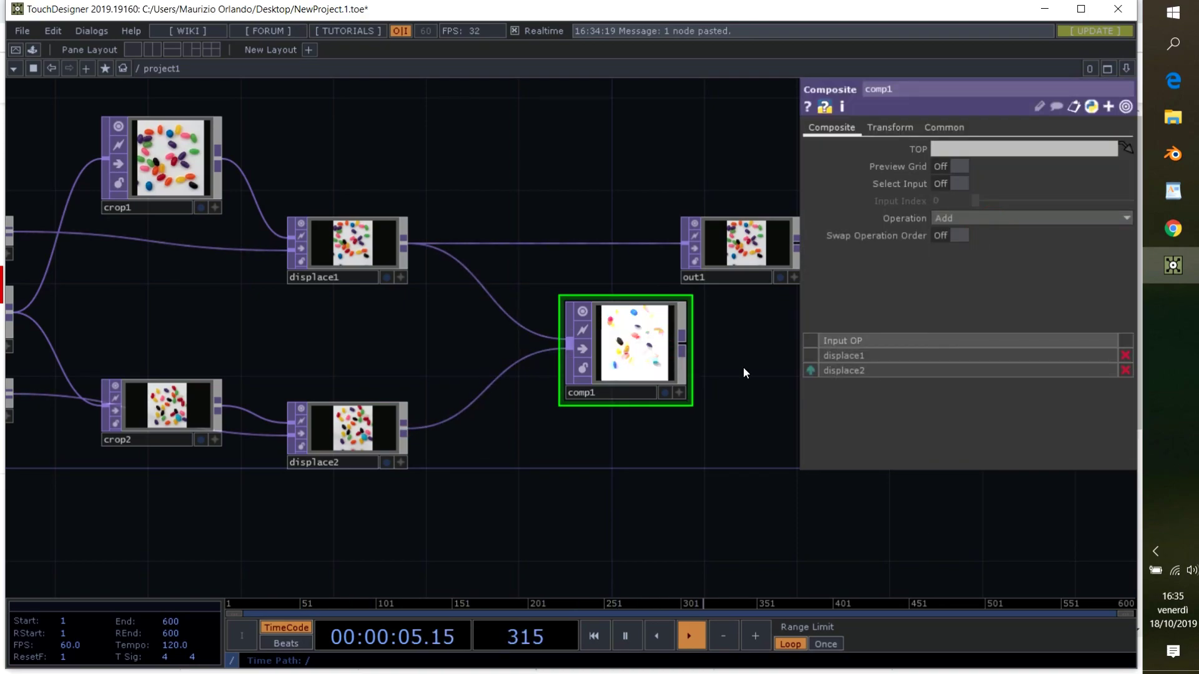
key(p)
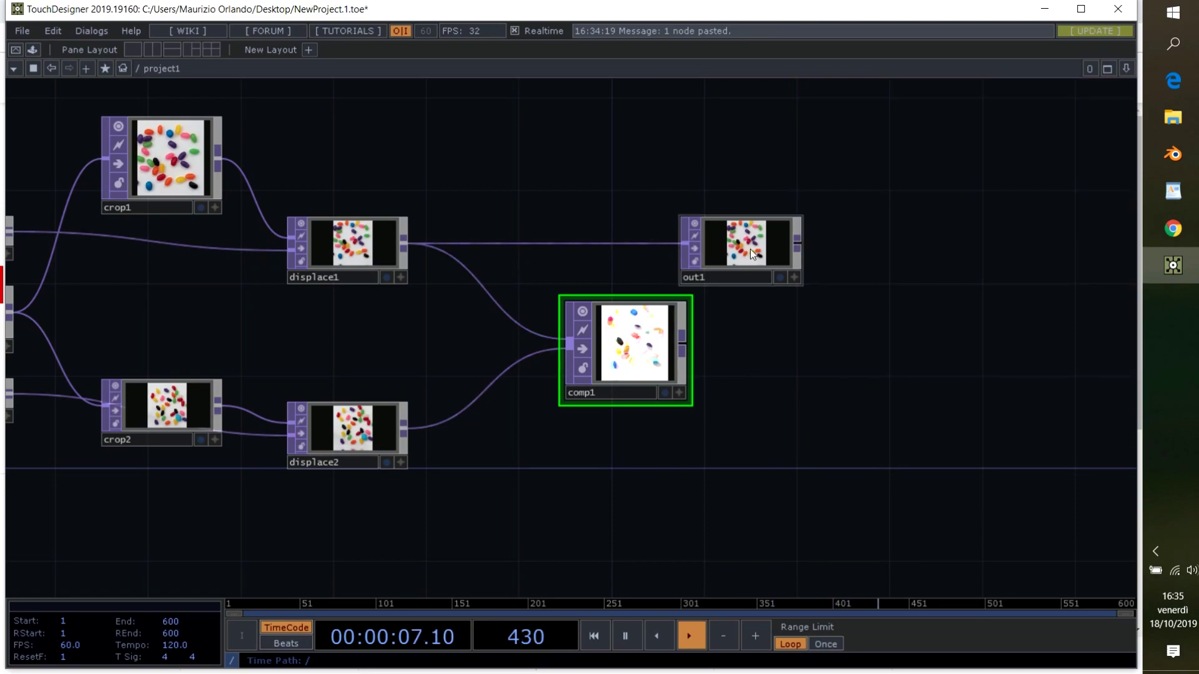
drag(750, 249, 797, 156)
drag(726, 191, 726, 168)
drag(634, 343, 888, 344)
Insert a Transform TOP, transform1, on the displace1-to-comp1 wire.
right_click(470, 246)
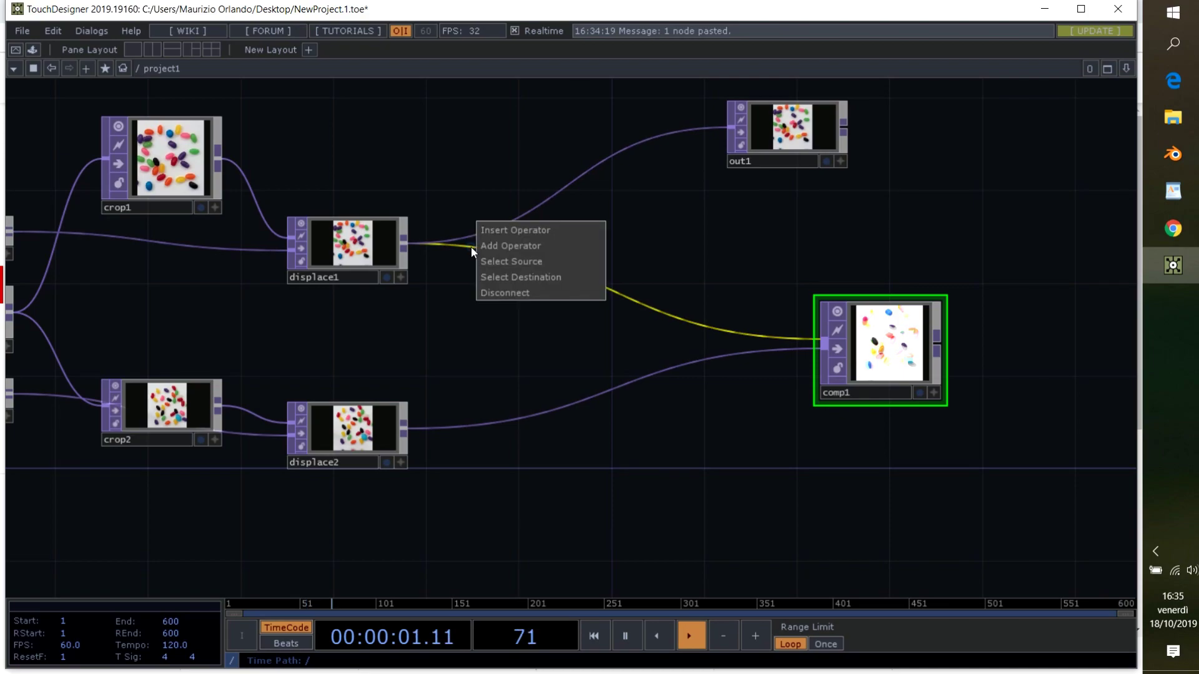
click(539, 231)
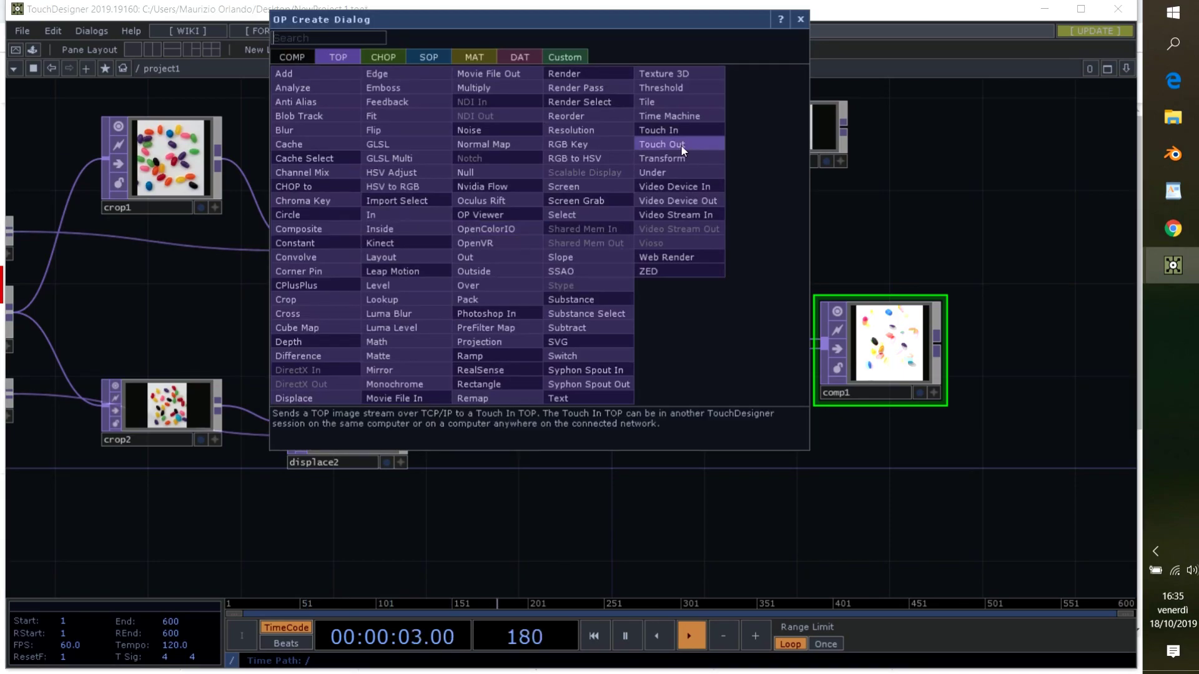
click(667, 158)
click(527, 236)
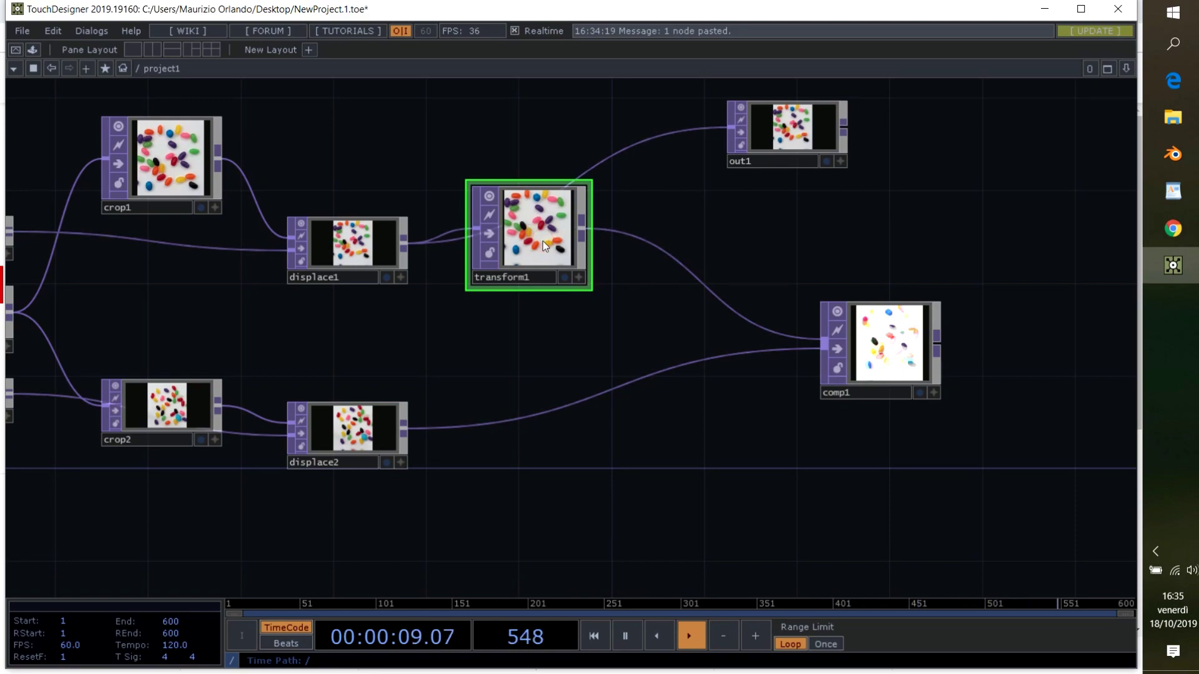
Set transform1's Scale X to .5 and Translate X to 0.25.
key(p)
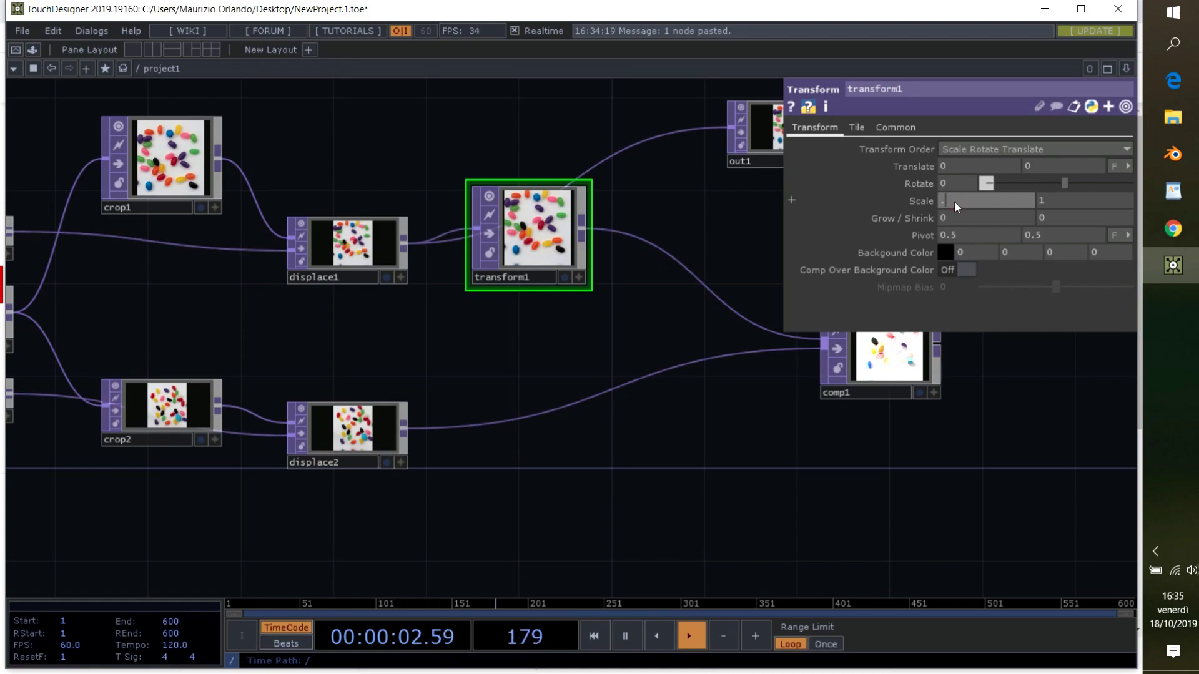
key(Return)
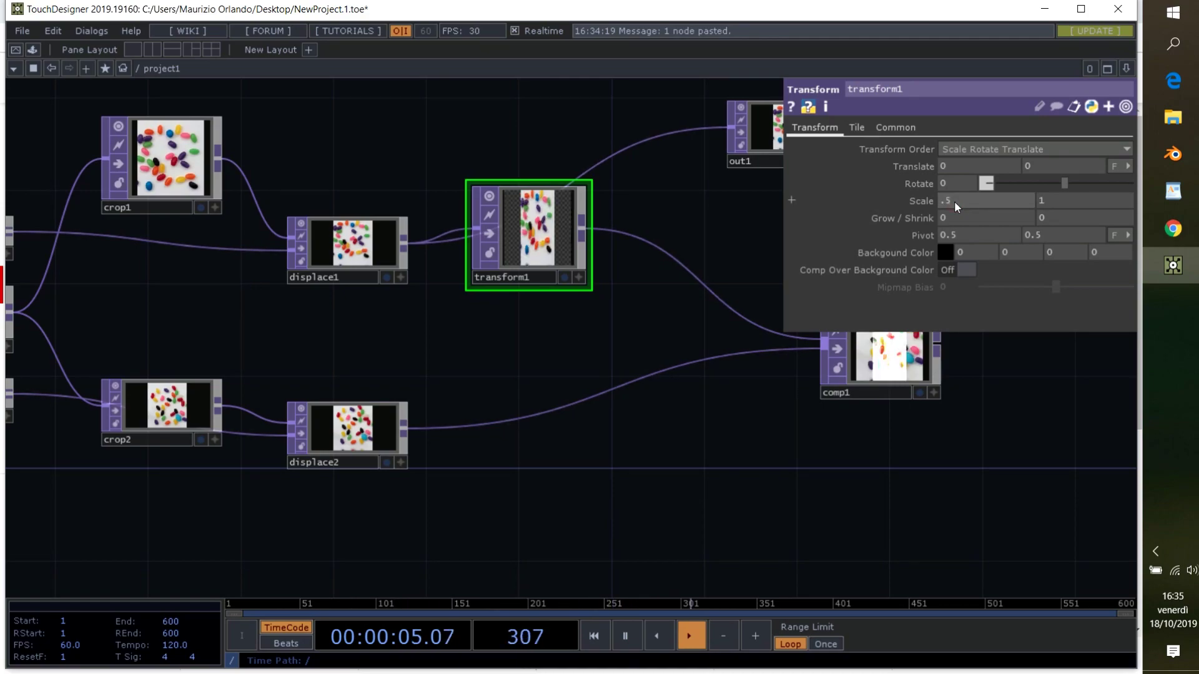
drag(663, 328, 515, 342)
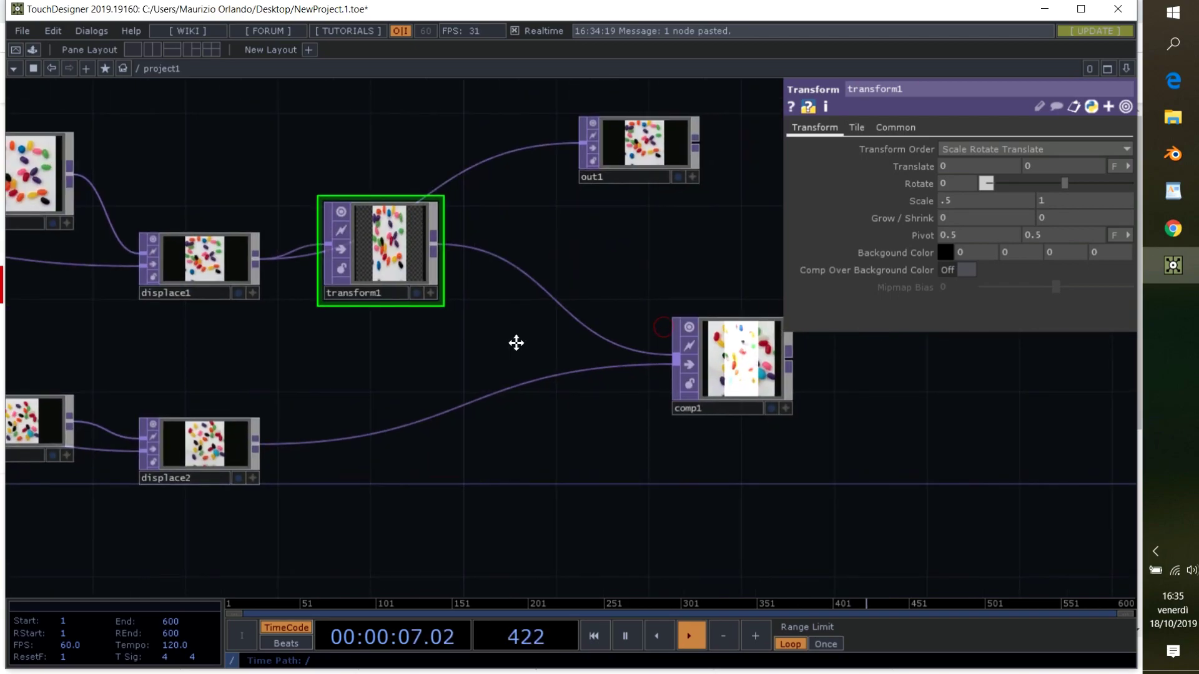
click(964, 165)
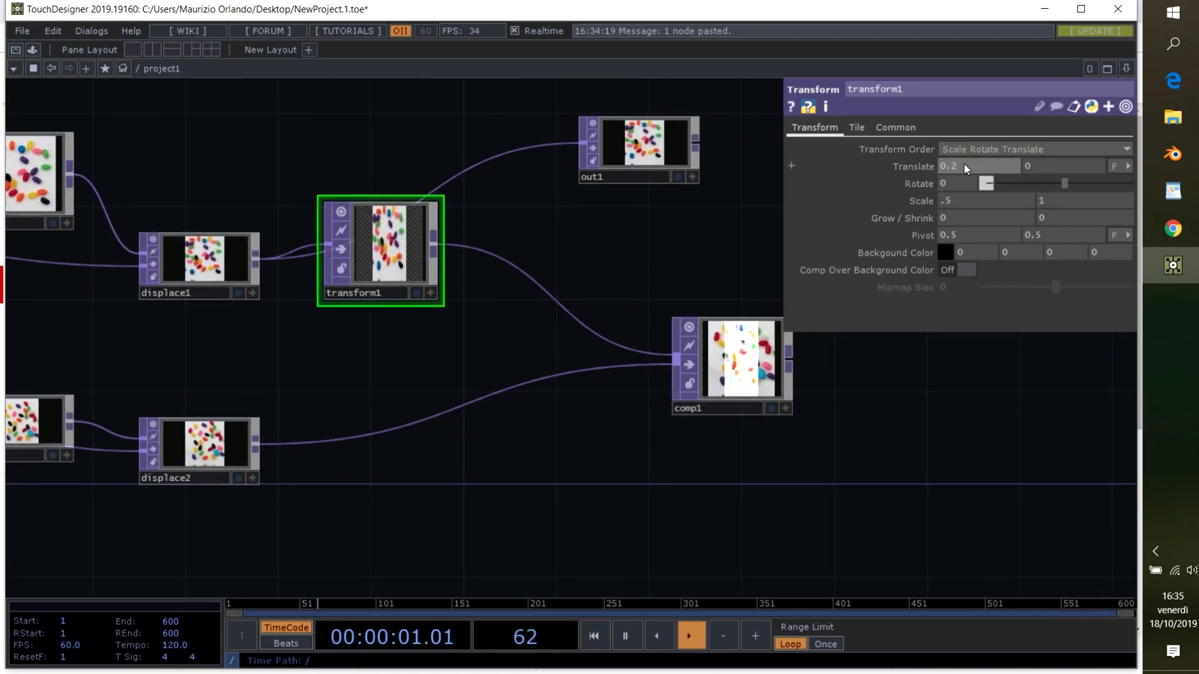
key(Return)
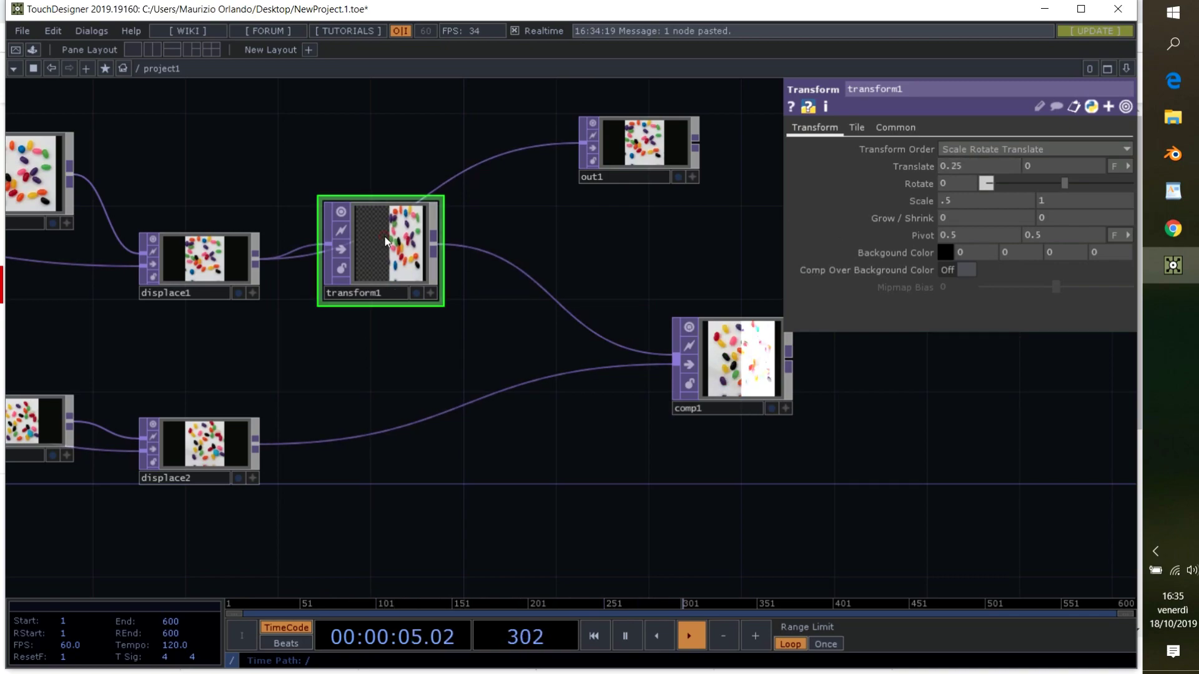
drag(166, 243, 370, 167)
click(165, 181)
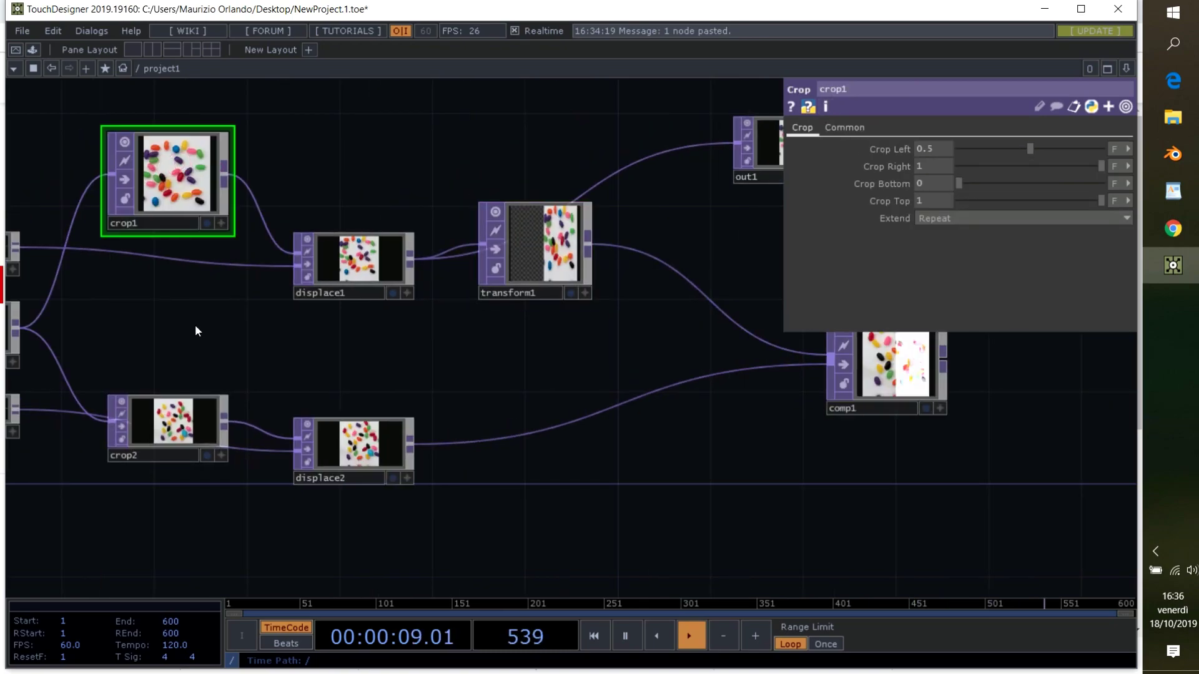
Check the size and resolution info of moviefilein1 and crop1.
drag(195, 331, 696, 311)
click(470, 312)
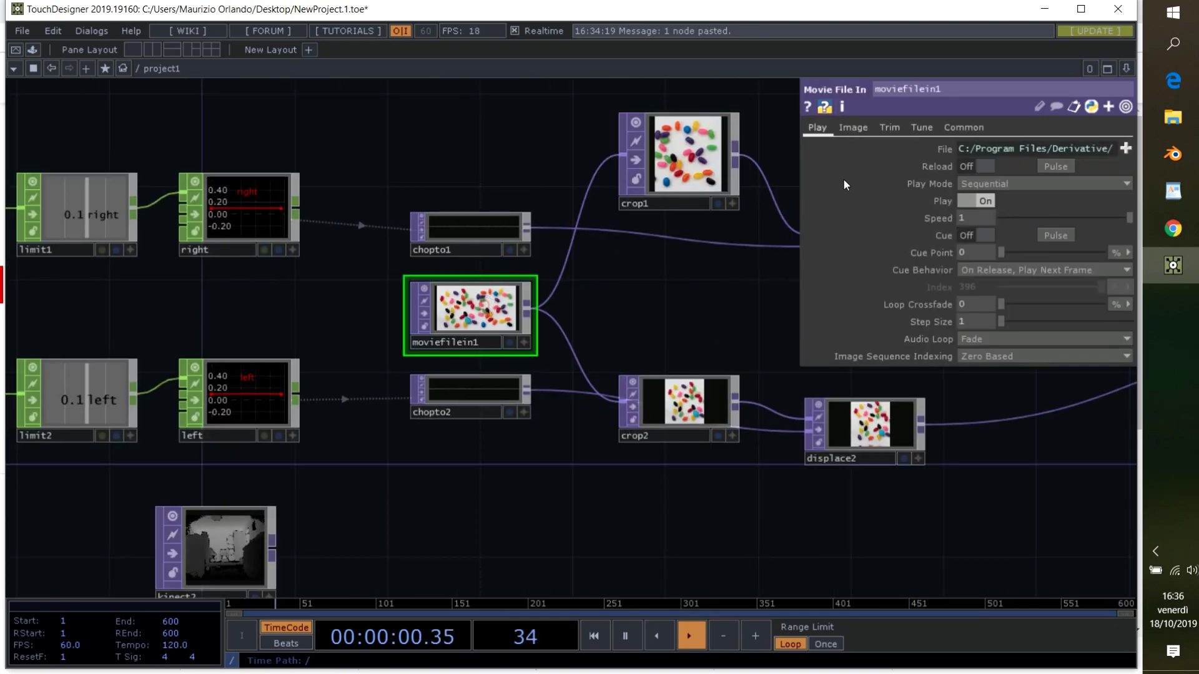
click(844, 107)
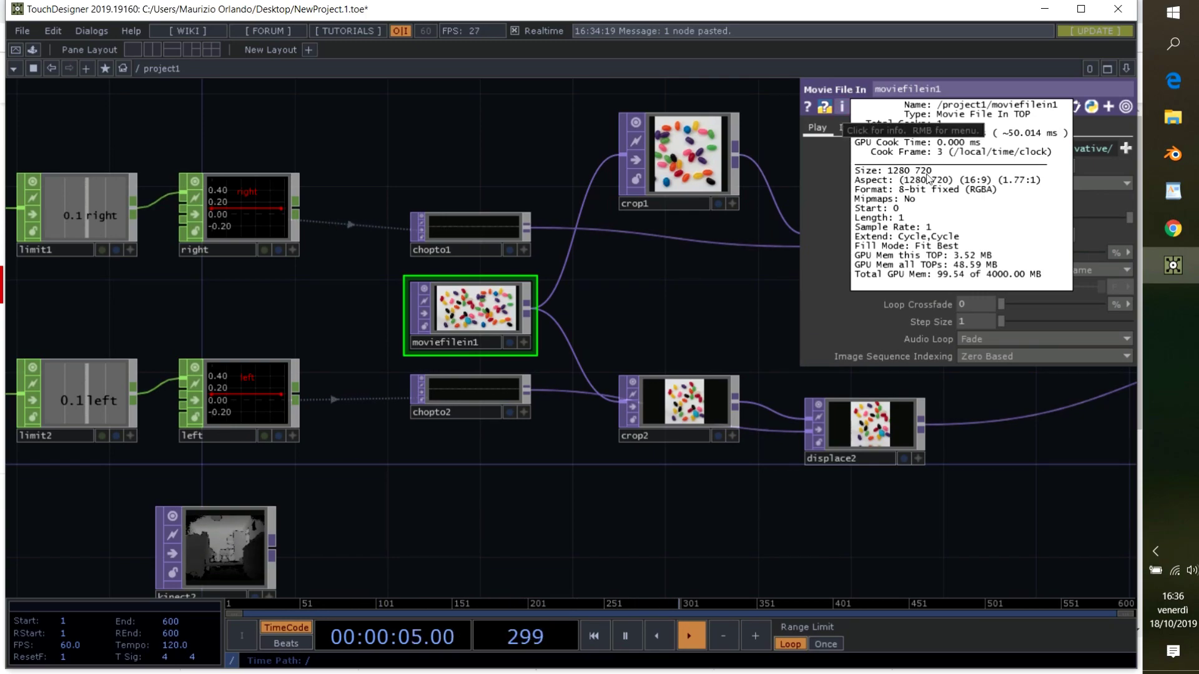
click(689, 179)
click(689, 179)
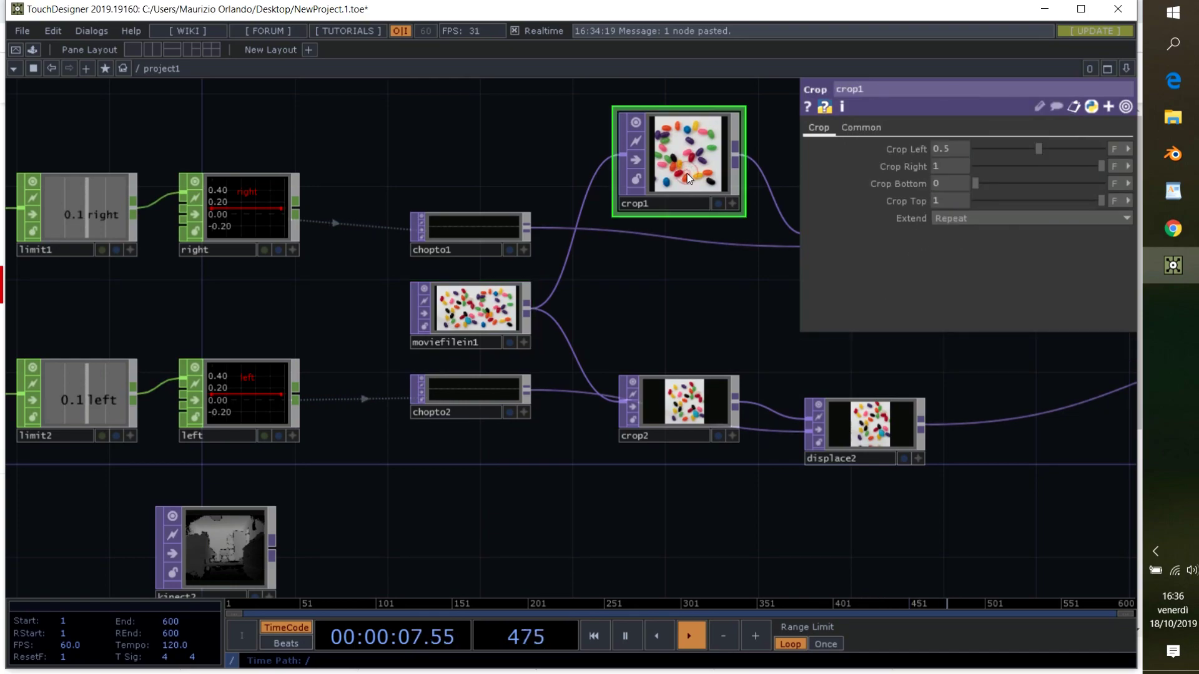
click(845, 106)
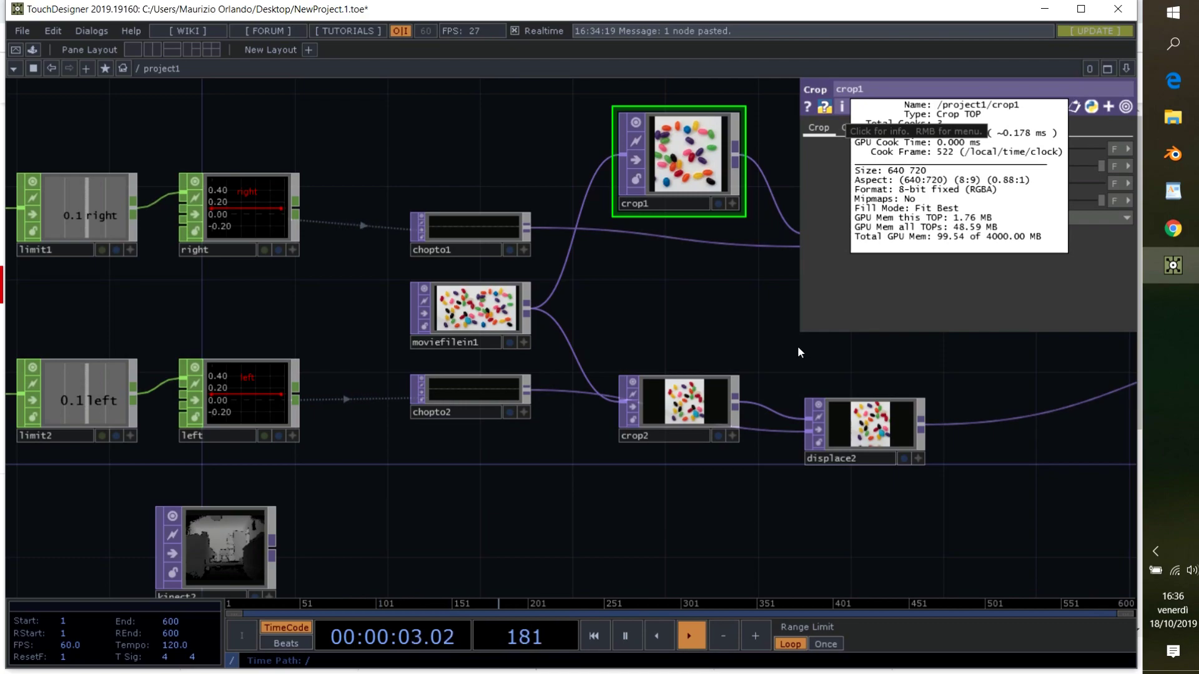
click(722, 284)
Set transform1's output resolution to Custom Resolution, 1280 by 720.
drag(870, 321, 506, 347)
click(638, 274)
key(p)
mouse_move(821, 111)
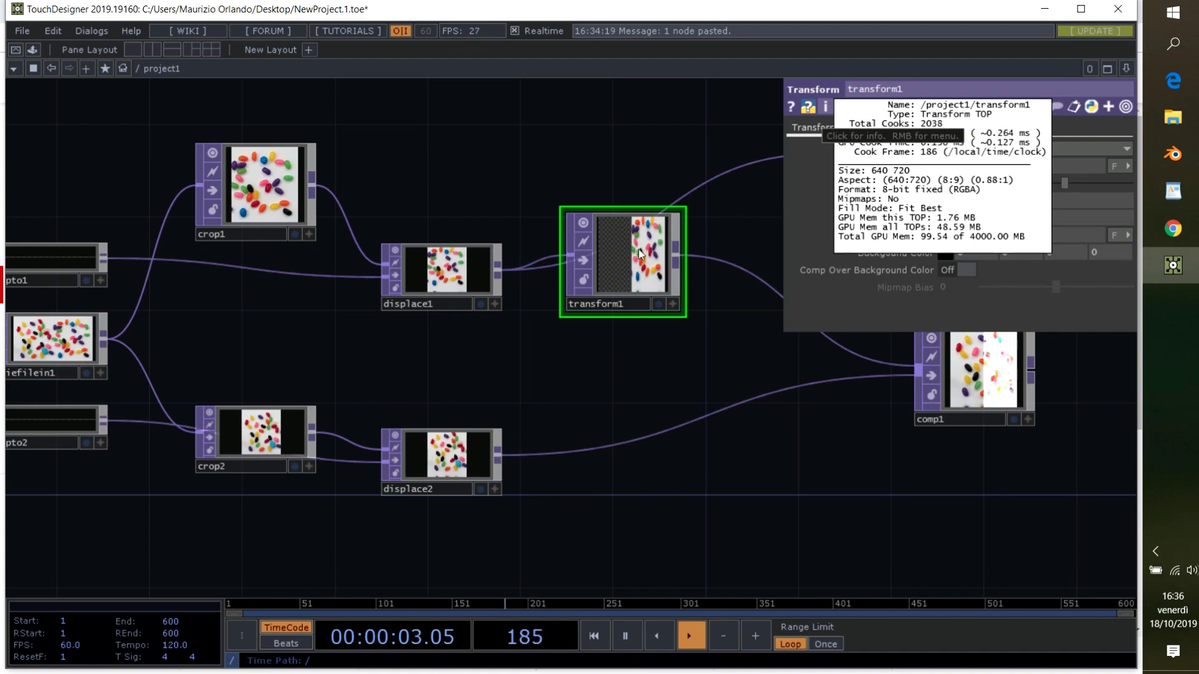
click(911, 127)
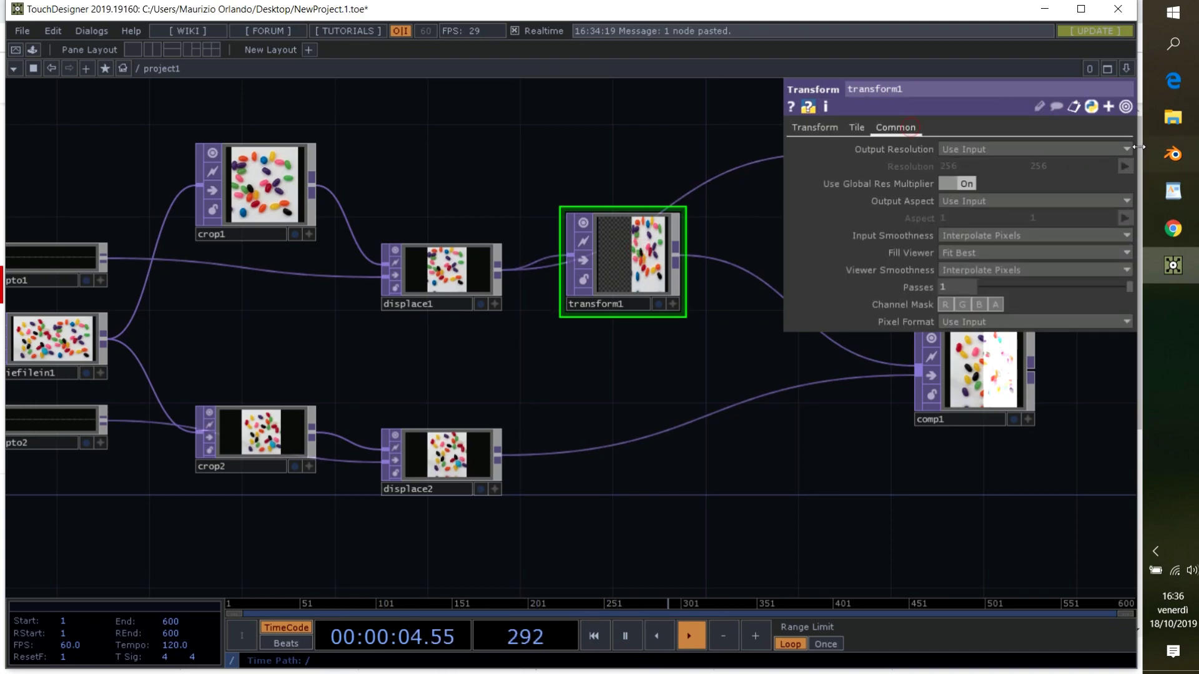
click(1120, 150)
click(1025, 284)
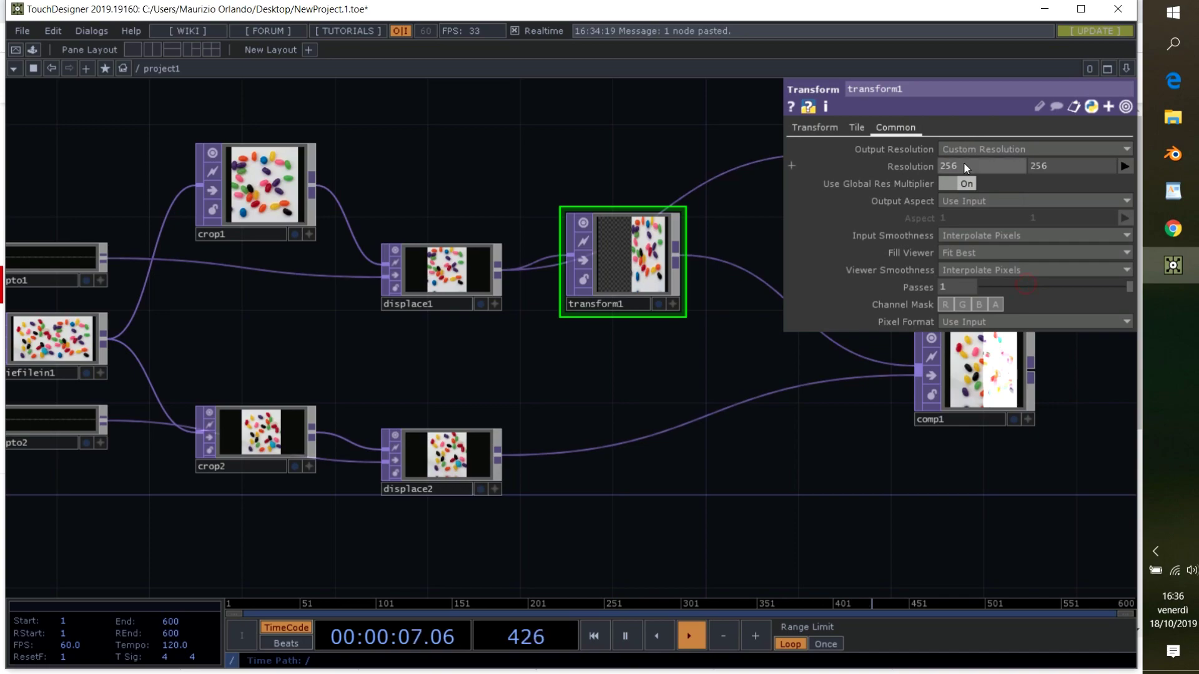
text(1280)
key(Return)
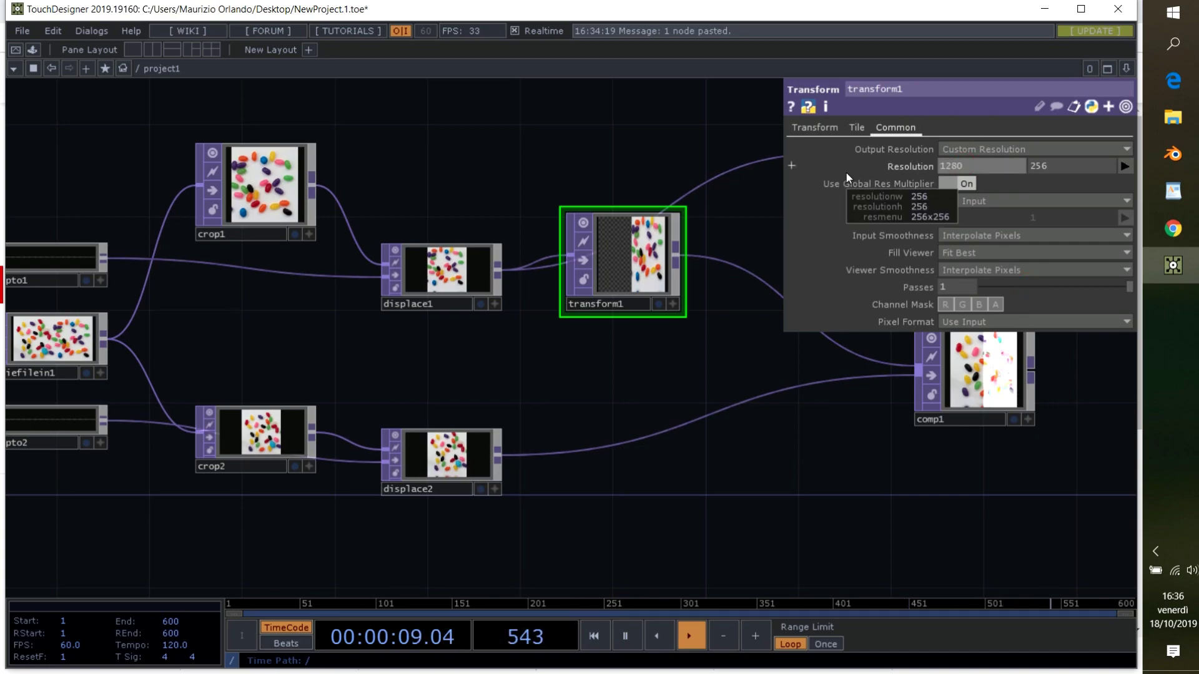
click(1043, 165)
text(7)
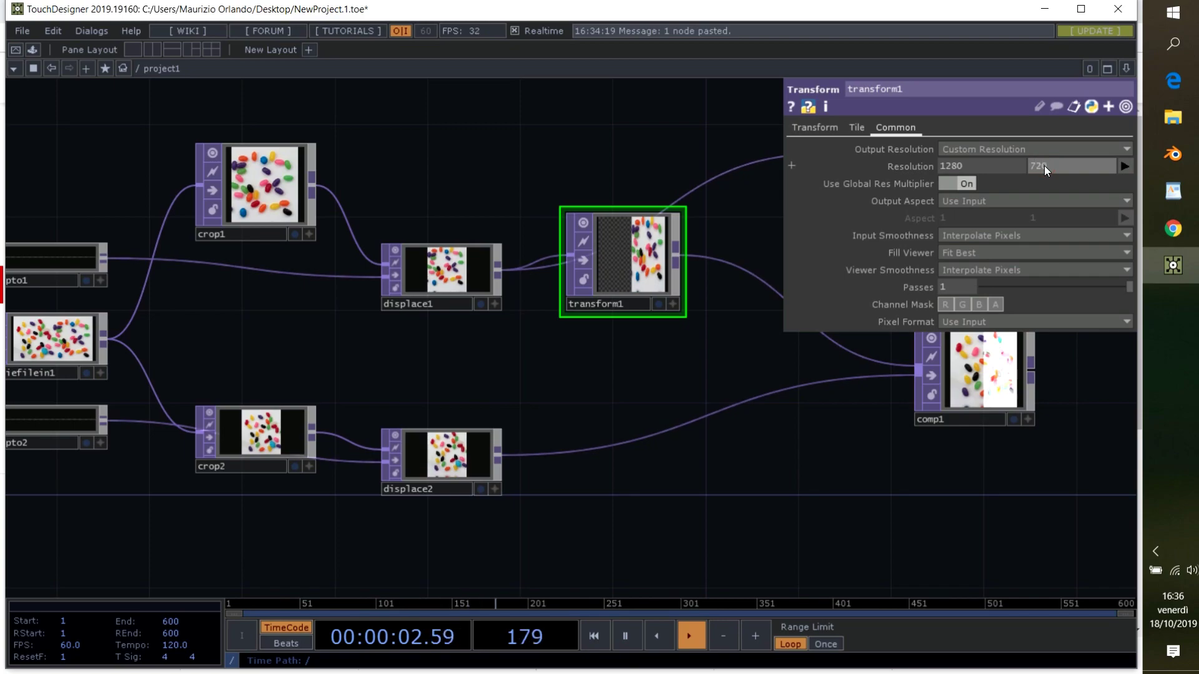
text(20)
key(Return)
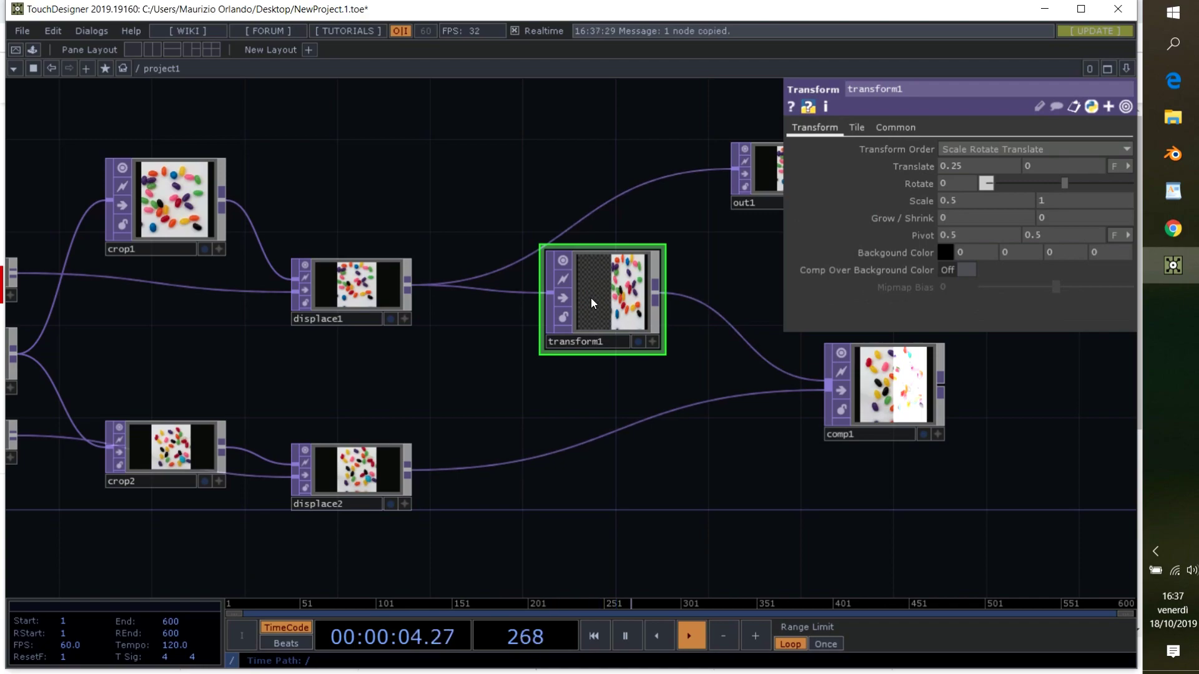
Paste transform1 as transform2 below it, feed it displace2, and set Translate X to -0.25.
key(ctrl+v)
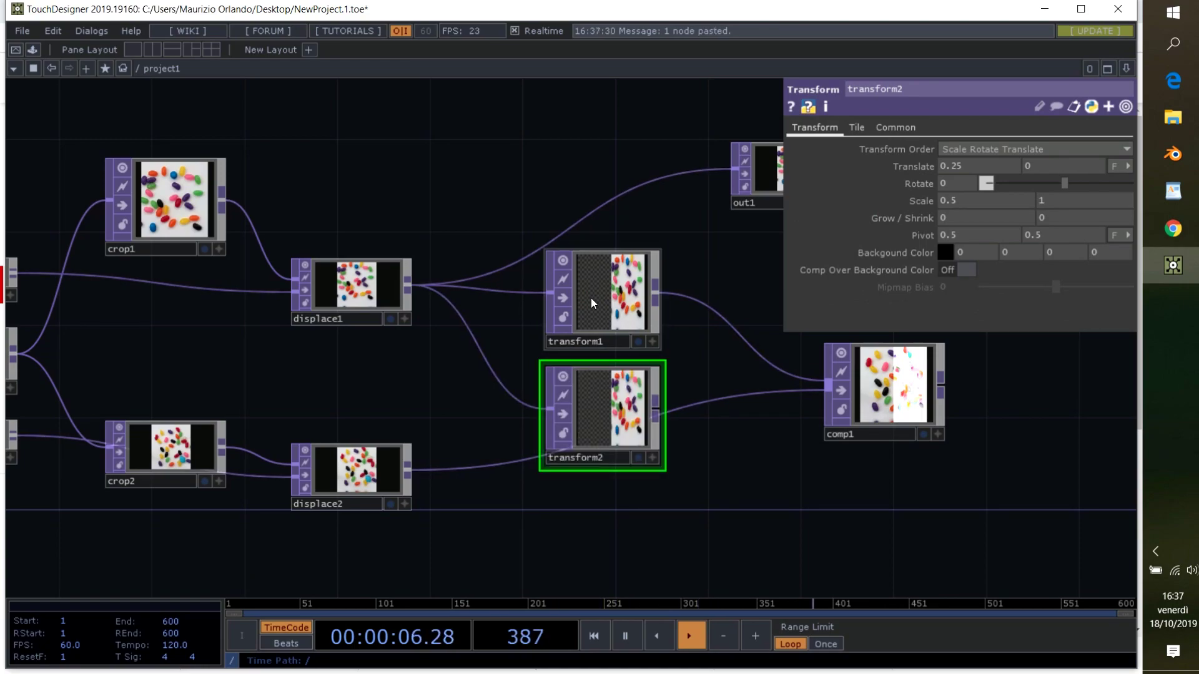
drag(599, 404, 592, 445)
drag(410, 475, 548, 454)
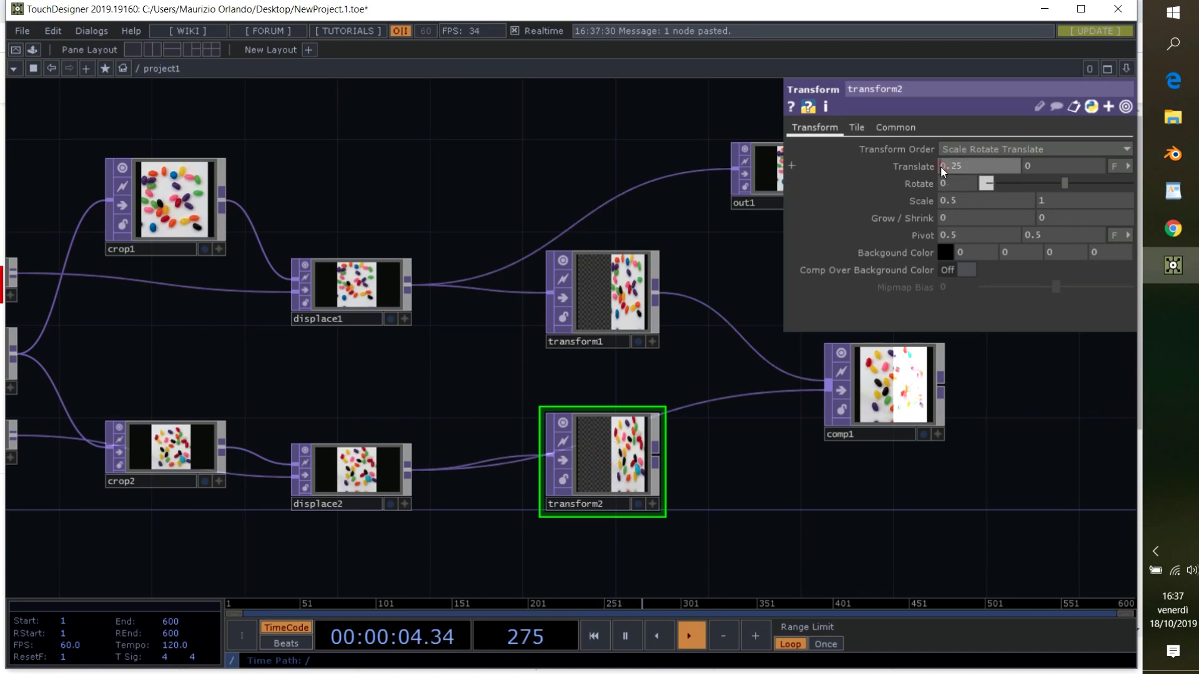
key(Return)
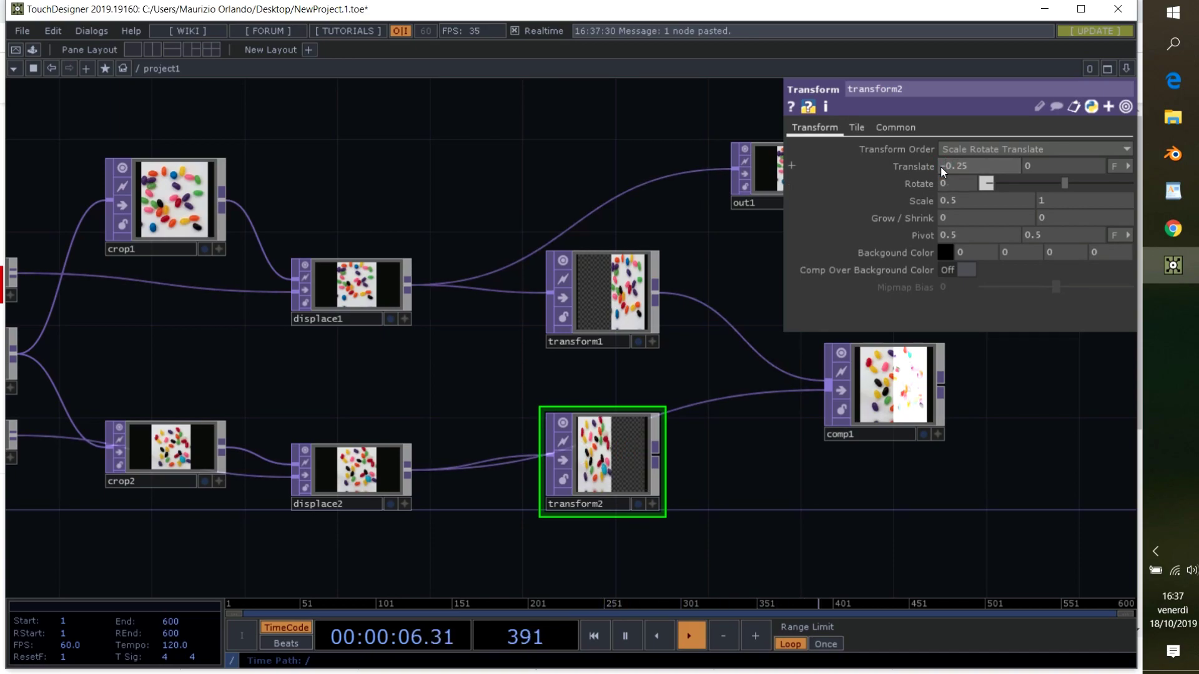
click(872, 378)
click(950, 216)
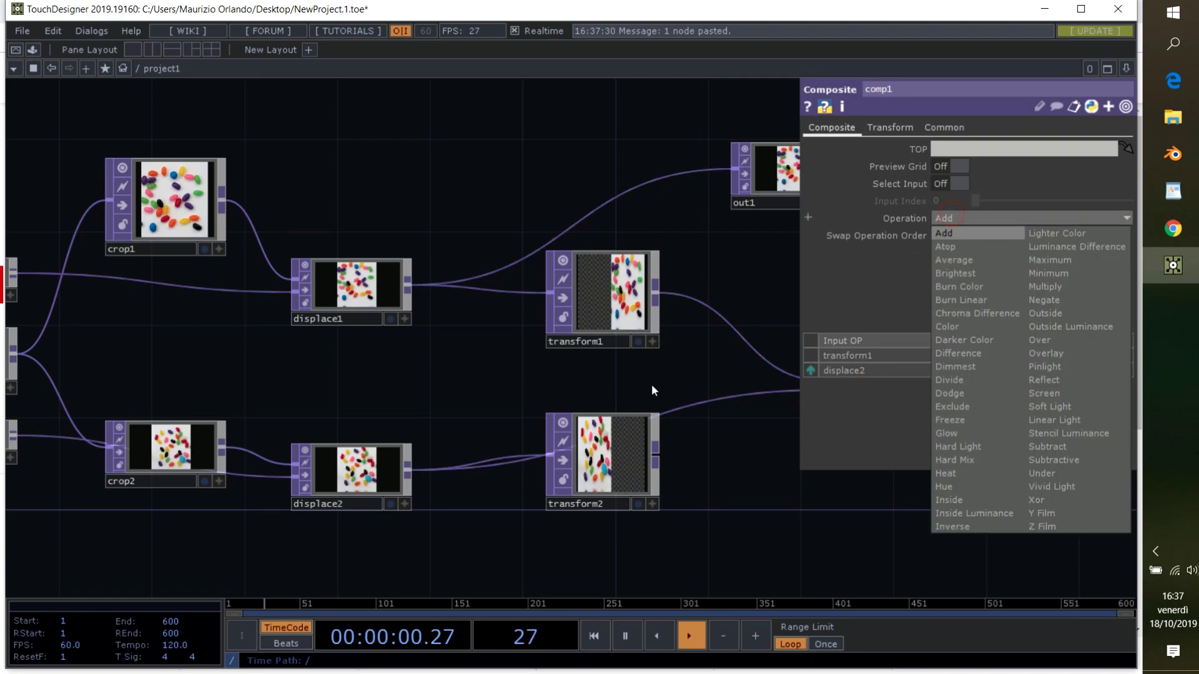
click(661, 369)
drag(743, 479, 311, 366)
scroll(522, 367, up, 5)
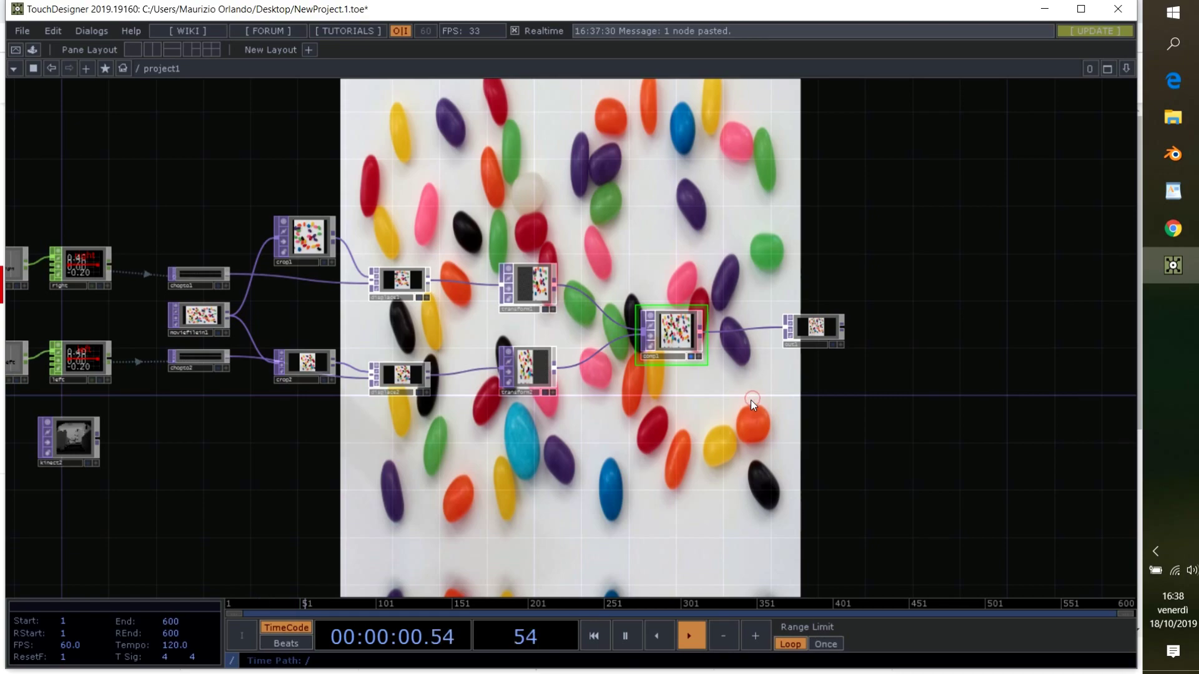
Open a floating viewer of kinect2's depth image and move it to the bottom-left.
drag(701, 439, 625, 443)
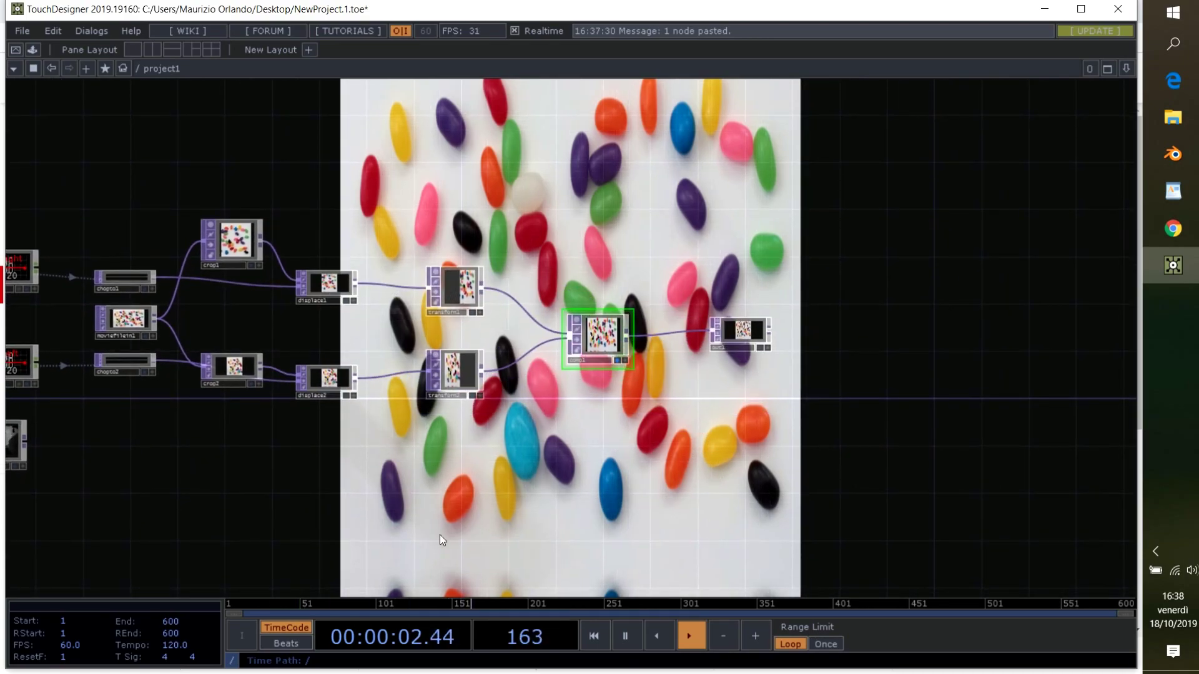
scroll(642, 396, down, 5)
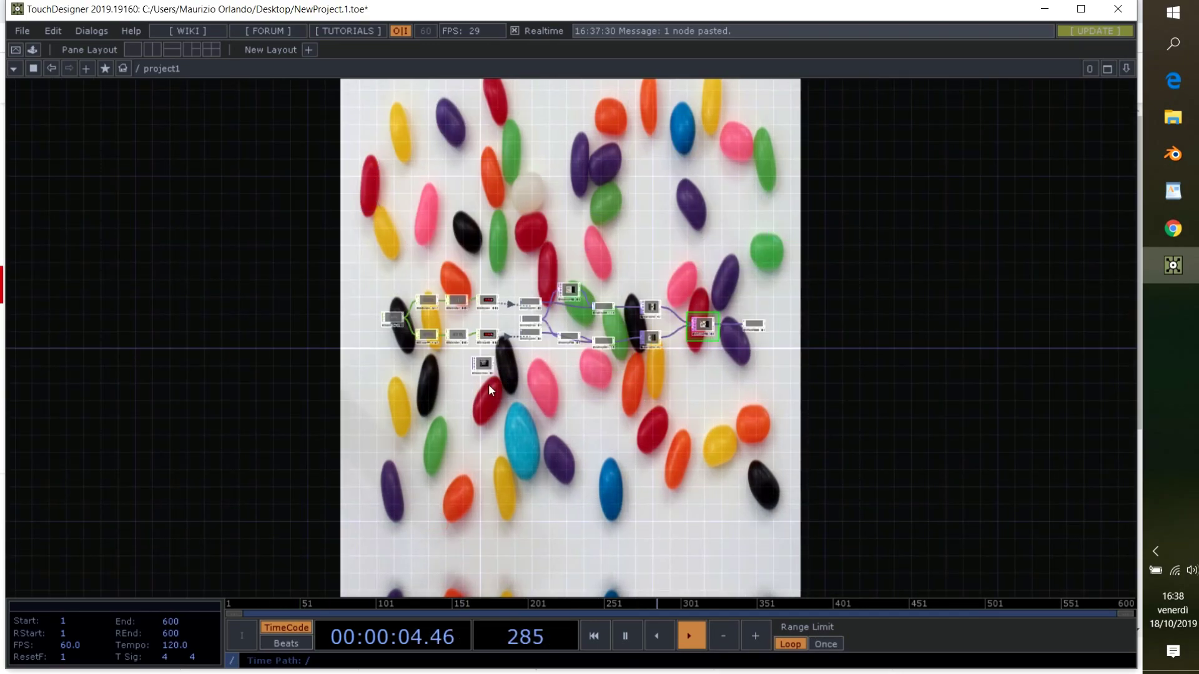
scroll(489, 384, up, 5)
right_click(483, 302)
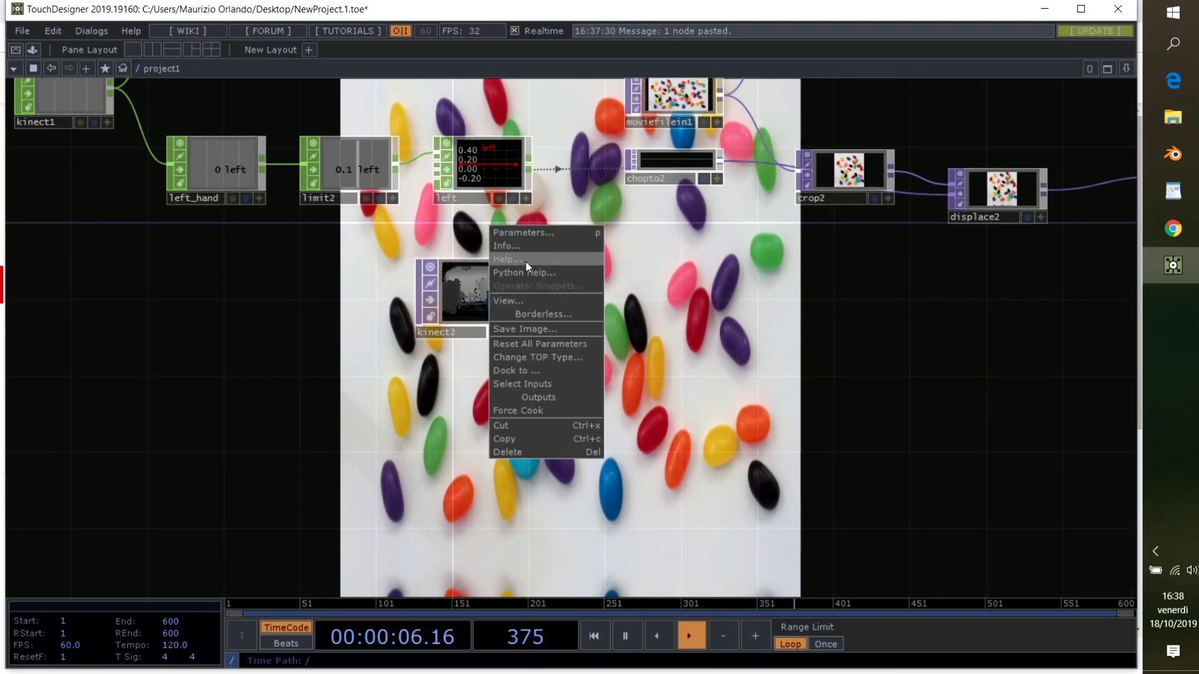
click(509, 301)
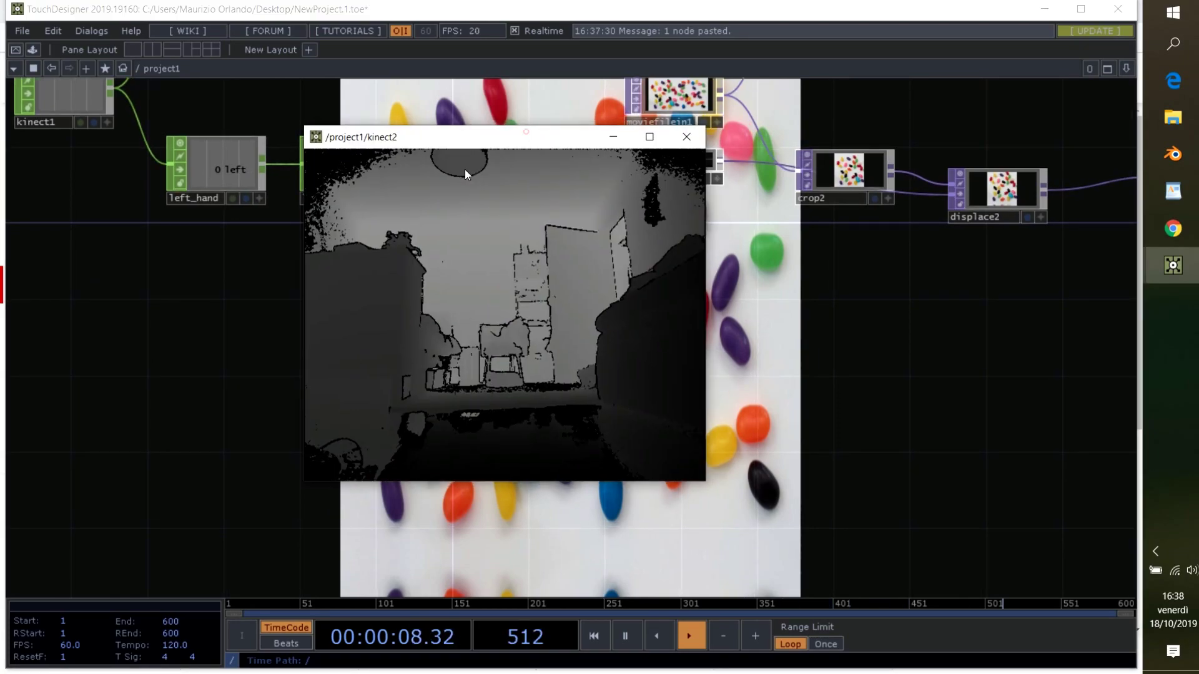
drag(465, 139, 202, 321)
drag(680, 394, 387, 350)
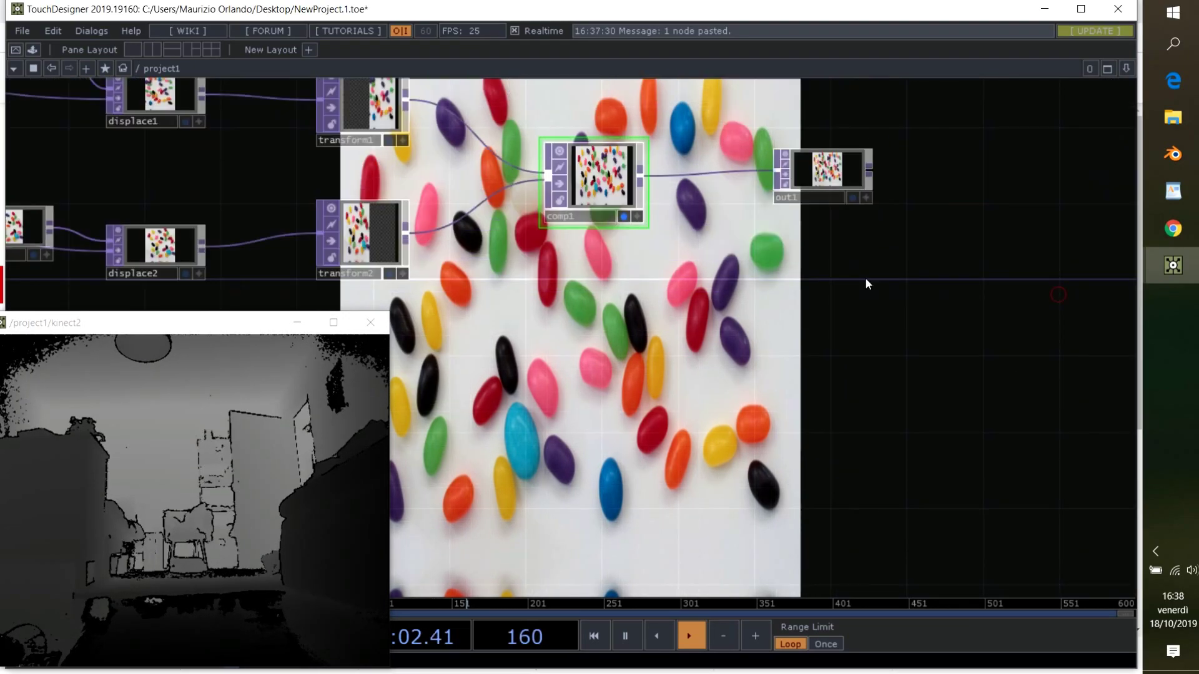
drag(866, 284, 545, 339)
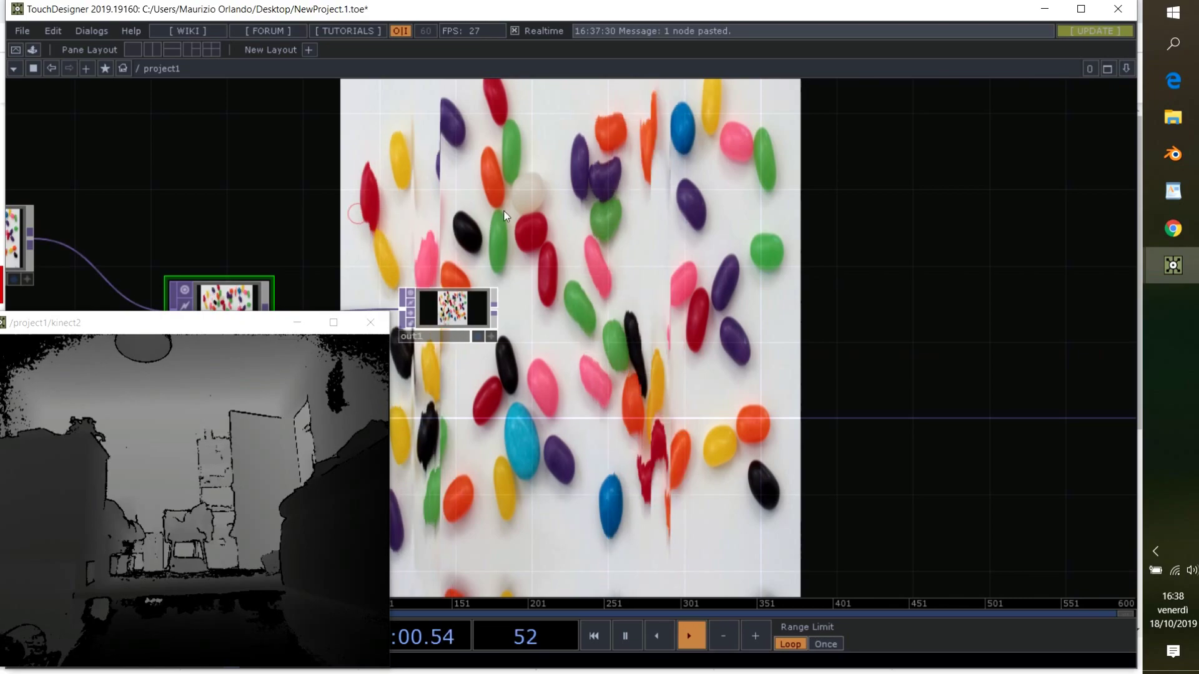
Insert a Flip TOP, flip1, on chopto1's output wire.
drag(245, 213, 801, 123)
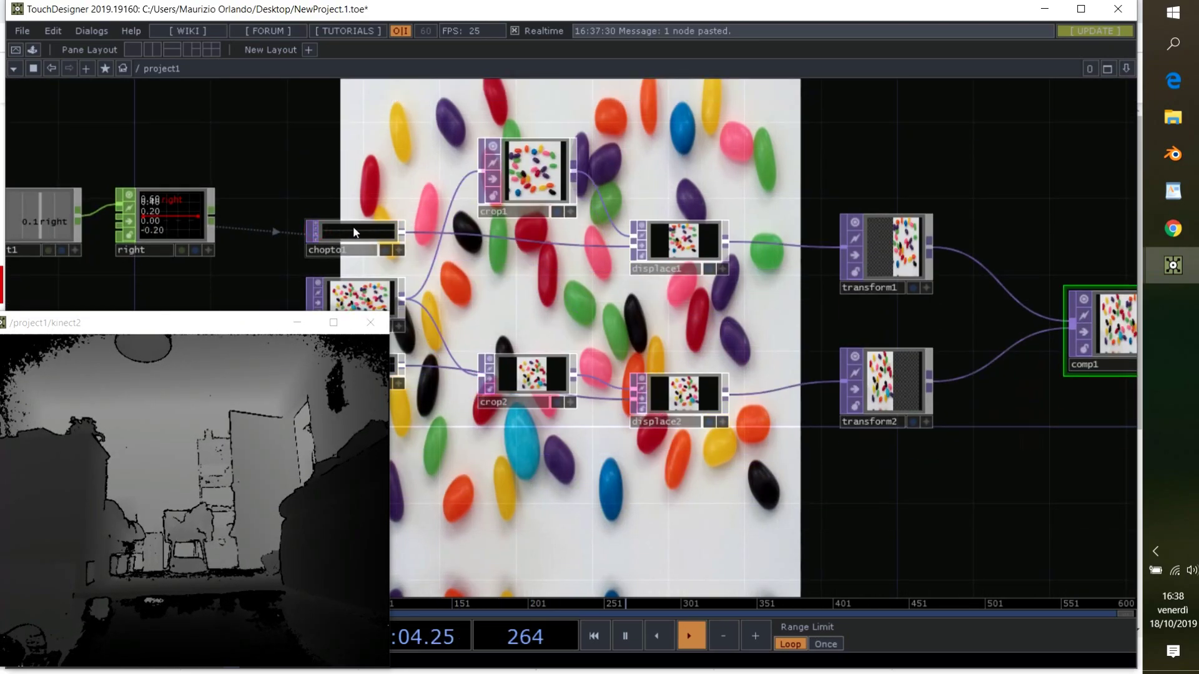
drag(353, 225, 297, 187)
right_click(399, 198)
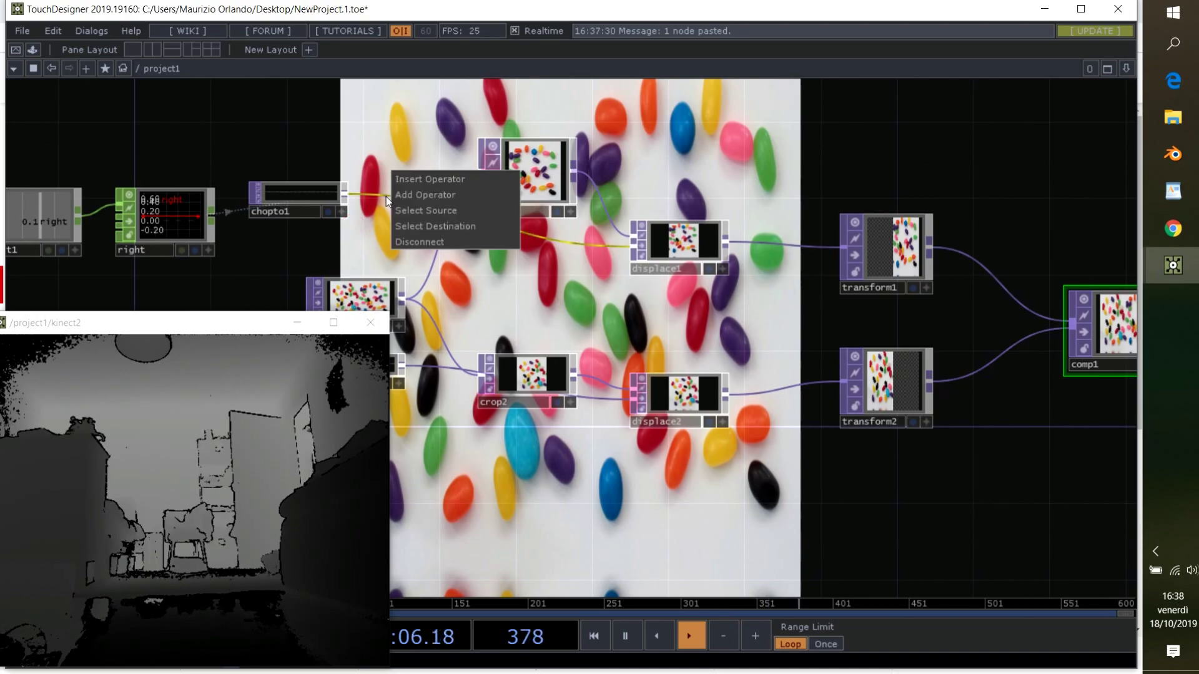
click(447, 179)
click(317, 118)
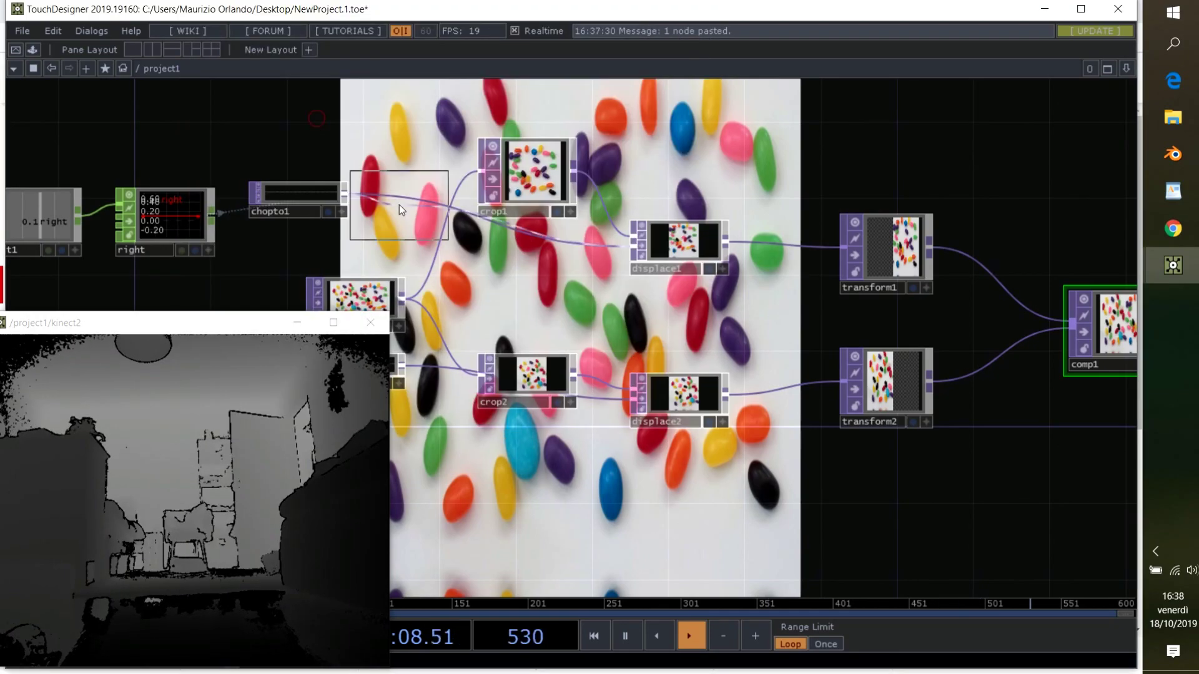
click(413, 196)
Turn flip1's Flip X on and bring out1 into view.
key(p)
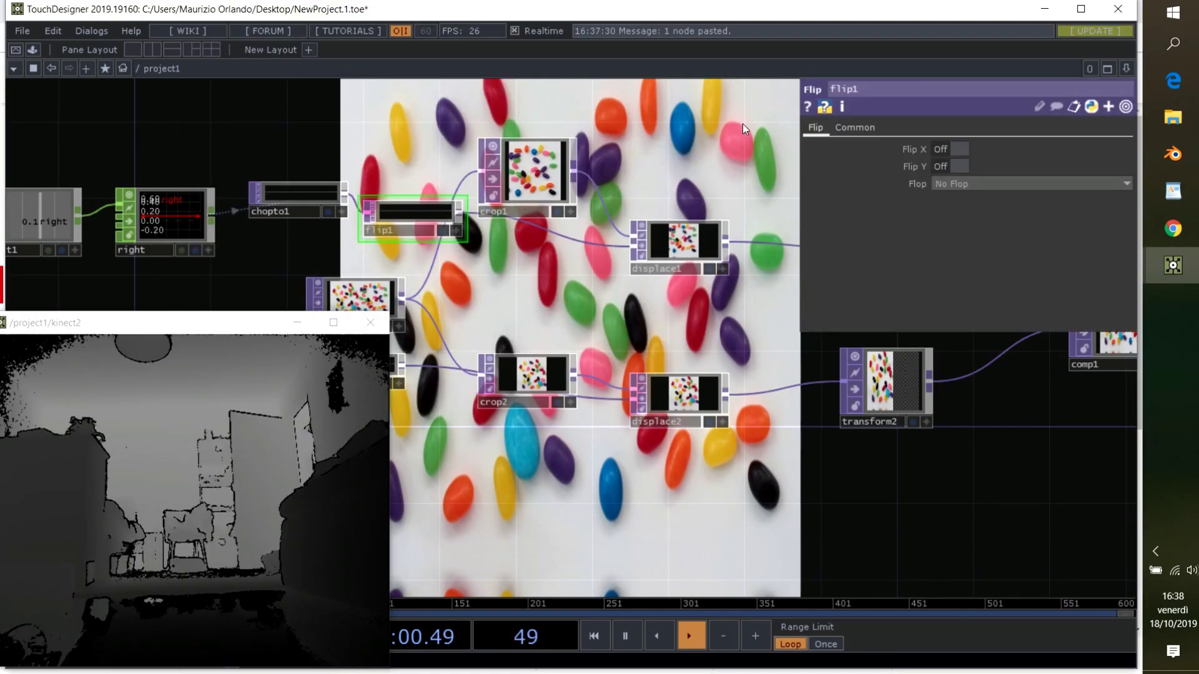
click(957, 145)
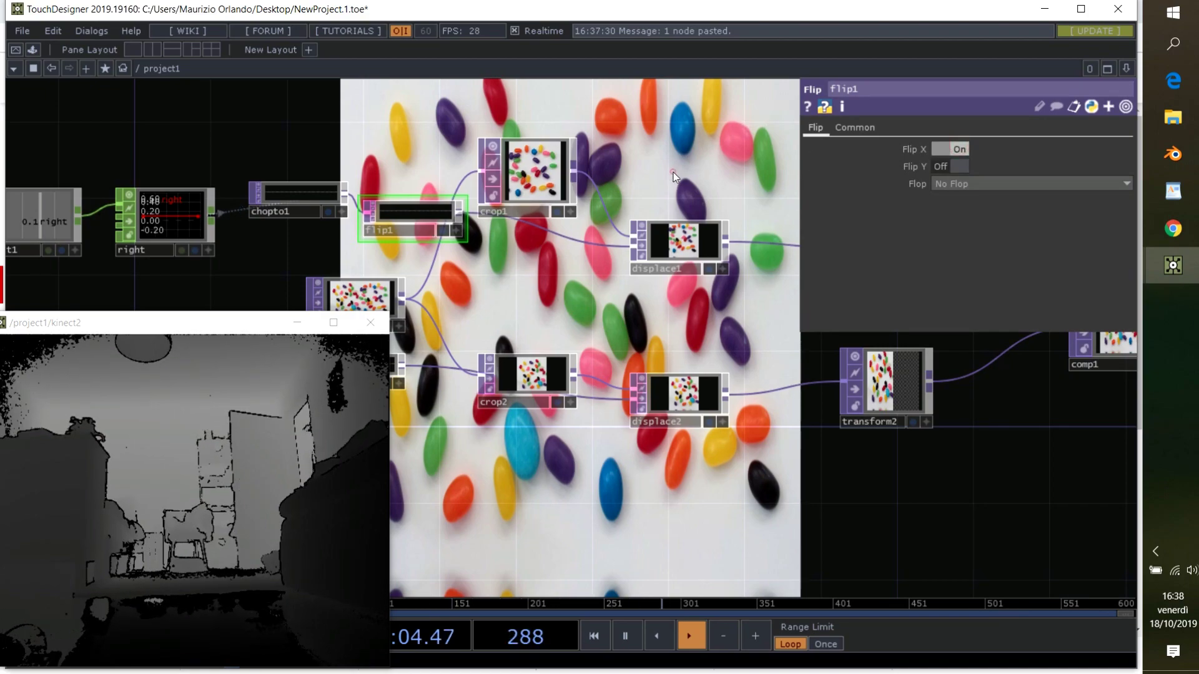
key(p)
drag(1030, 237, 624, 168)
drag(990, 168, 599, 242)
scroll(600, 241, up, 3)
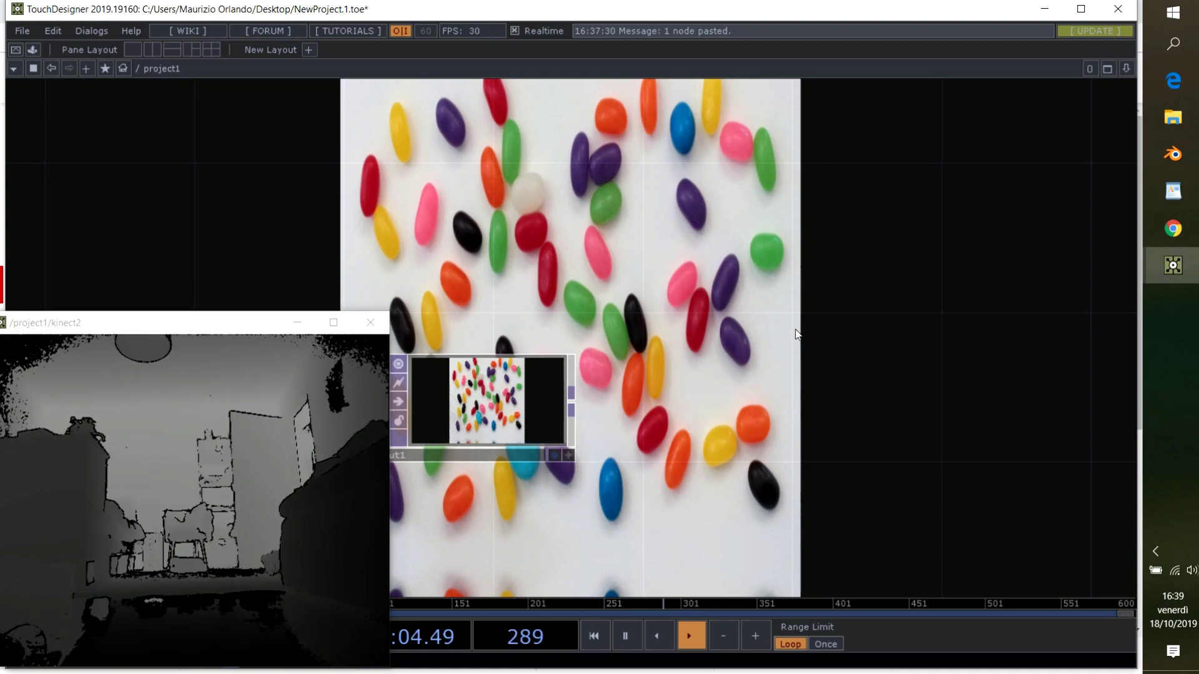
Reframe the network editor to show crop1 through comp1 to out1.
scroll(830, 350, down, 1)
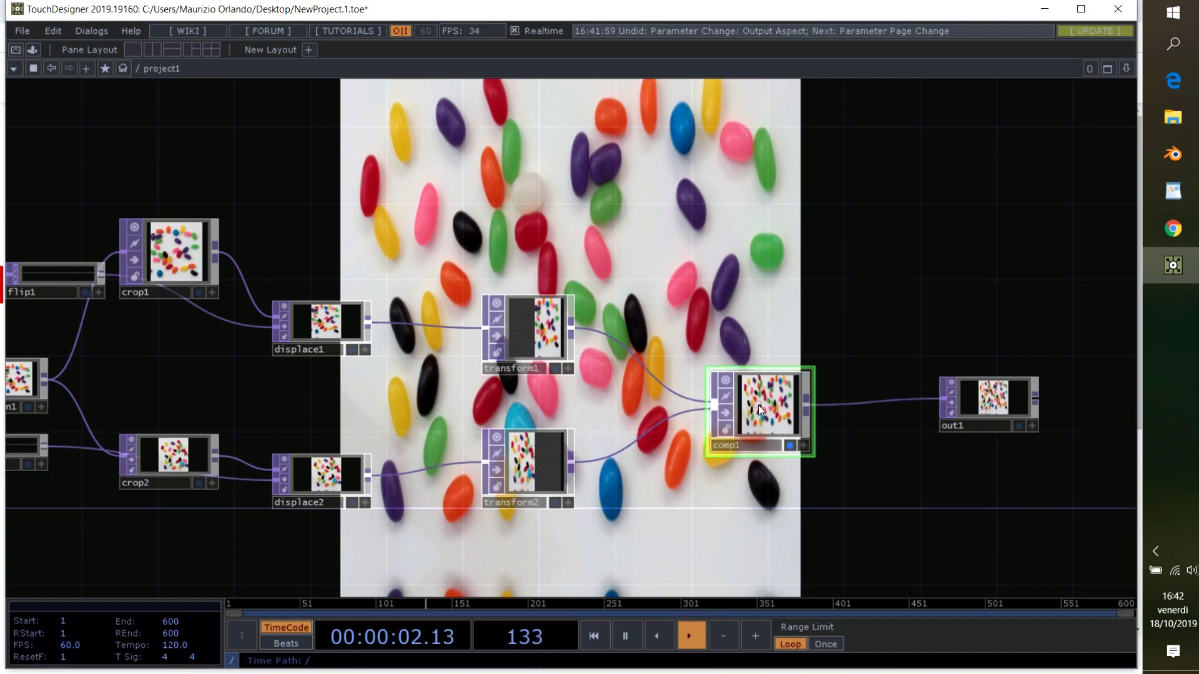
Set comp1's Output Aspect to Custom Aspect with a 16x9 ratio.
key(p)
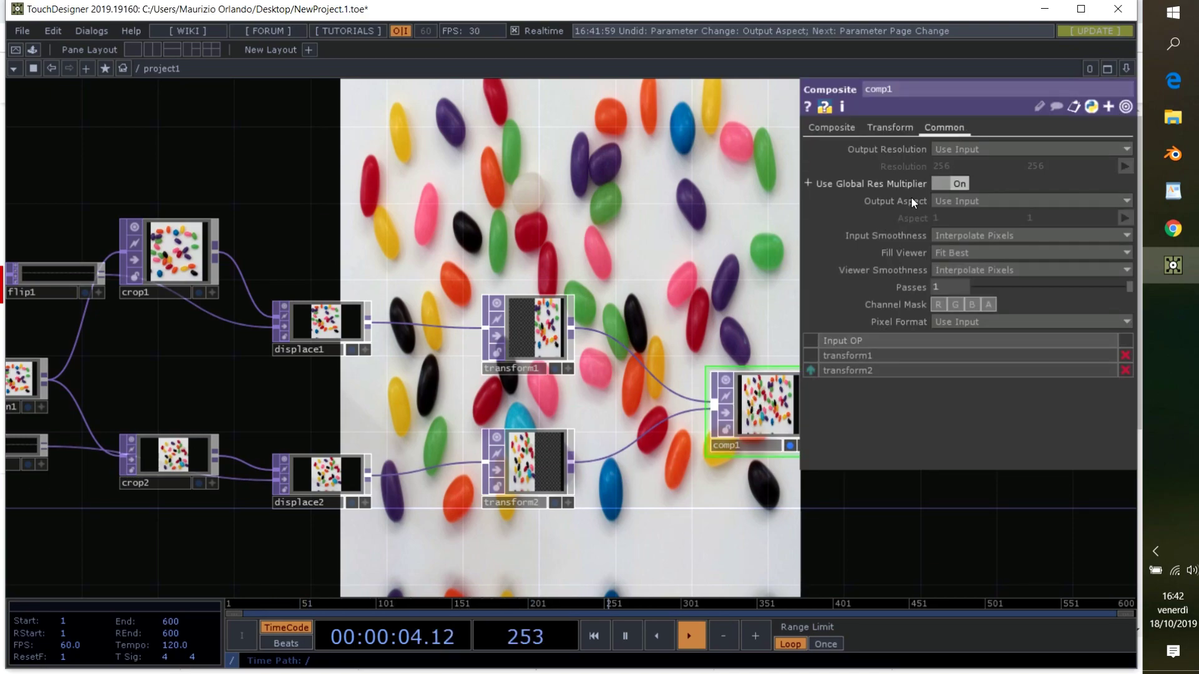
click(951, 200)
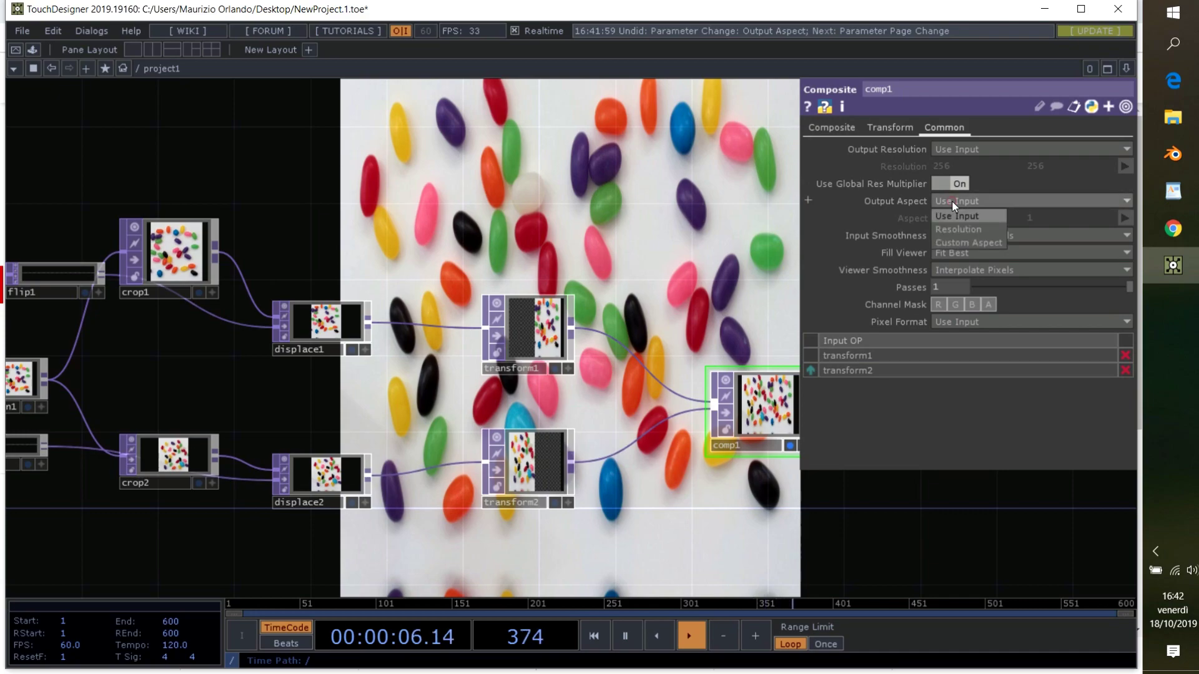
click(954, 243)
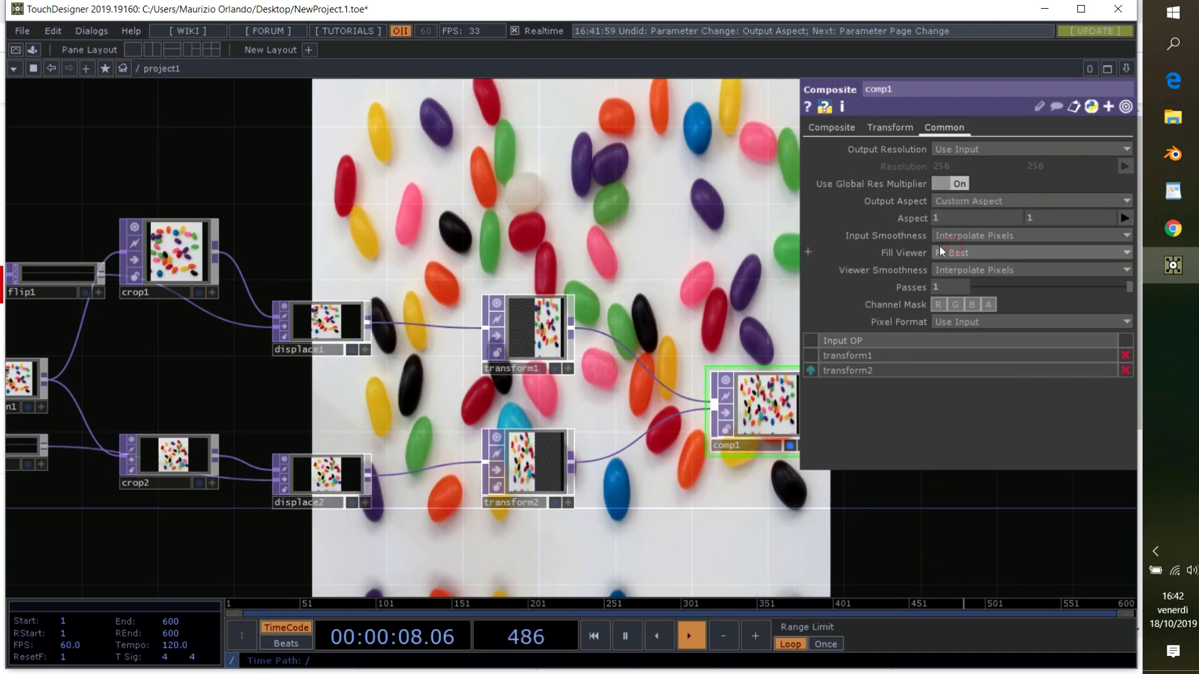
click(1123, 217)
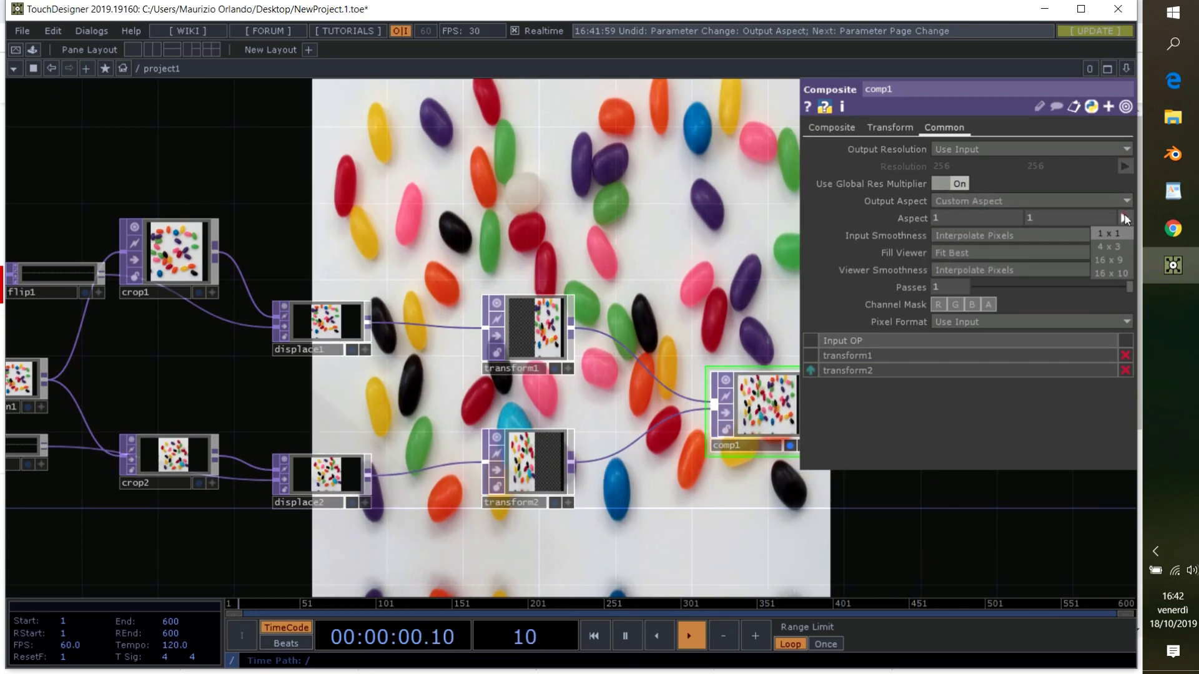
click(1112, 259)
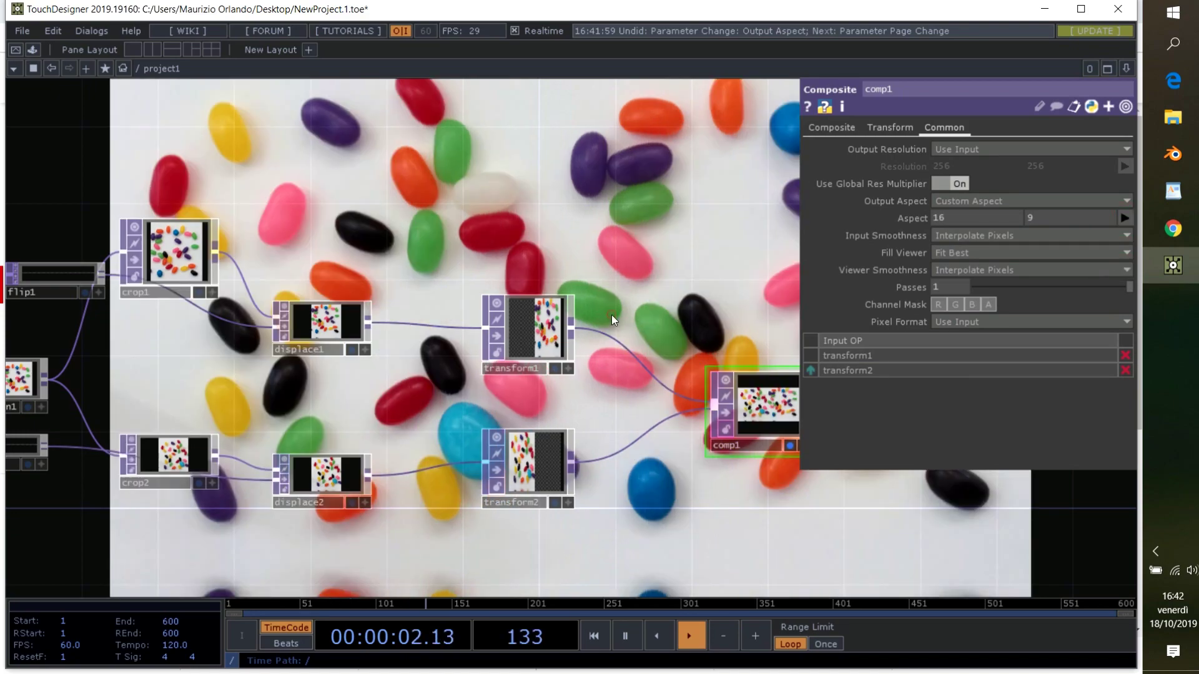
key(p)
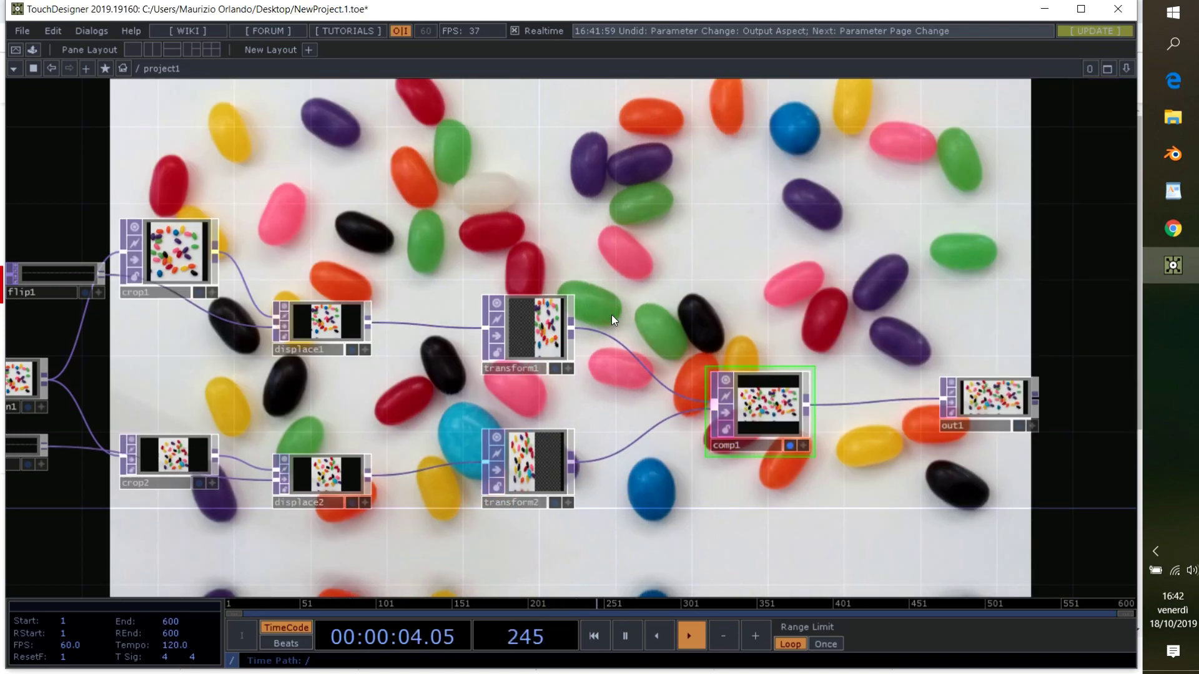
scroll(612, 315, down, 3)
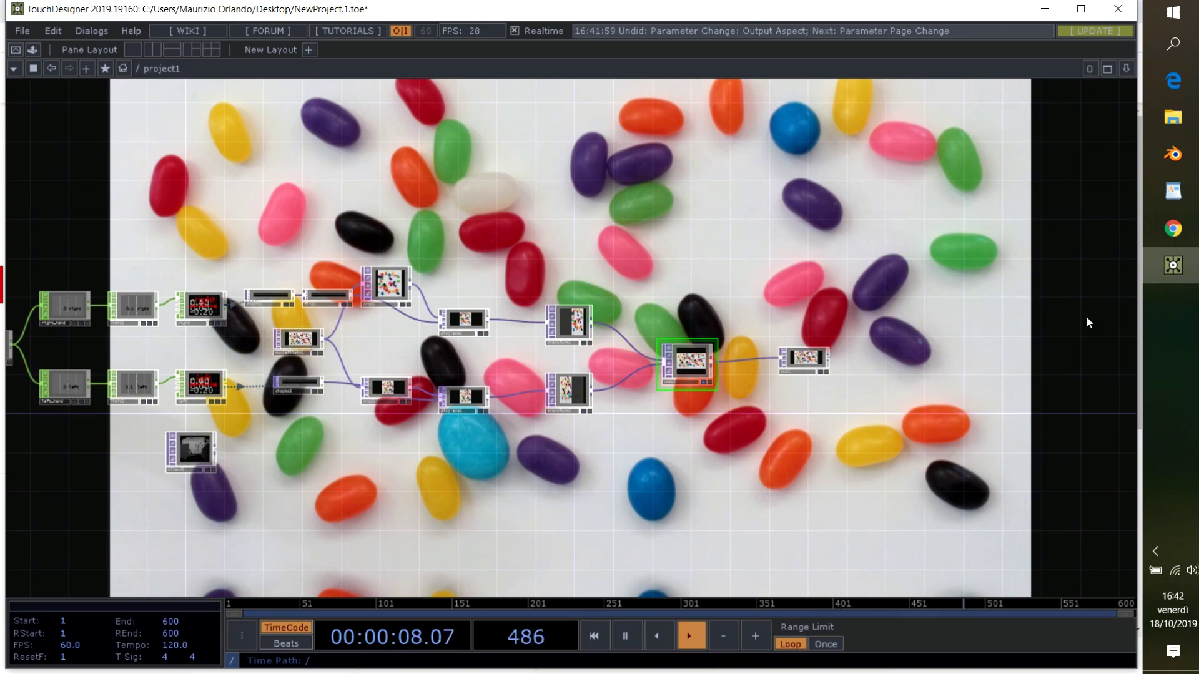
click(927, 331)
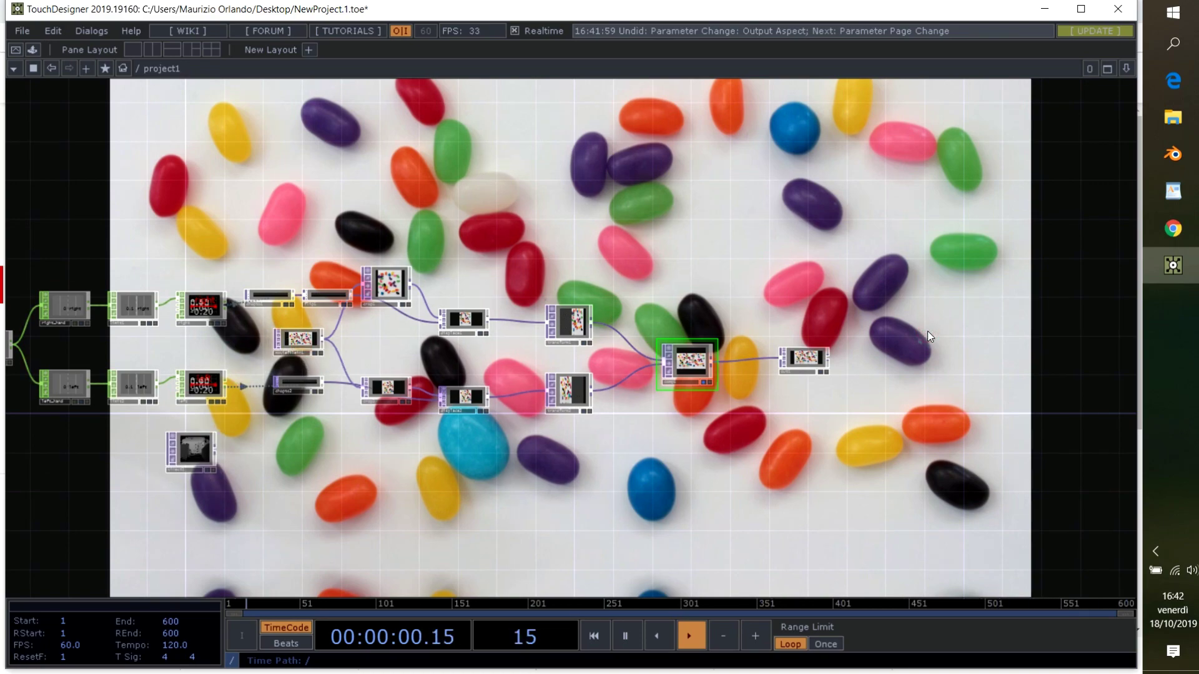